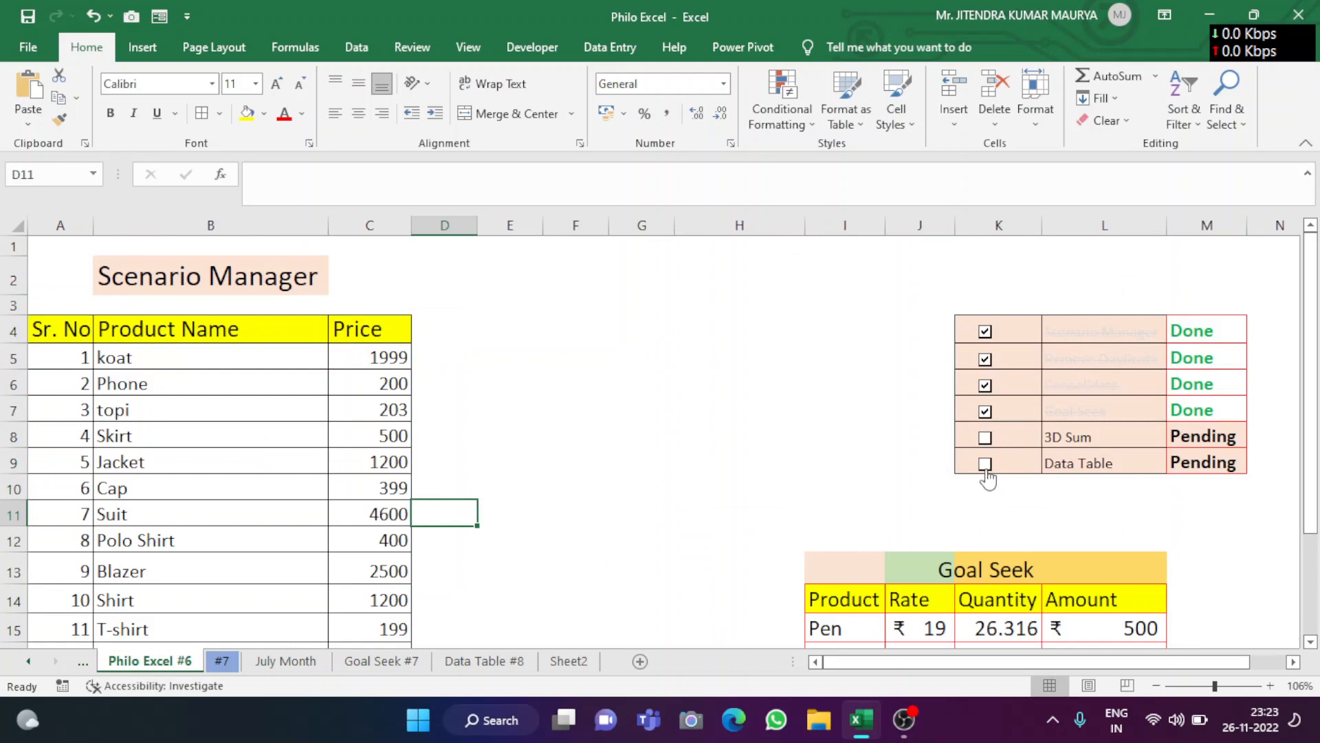
- Open the Data Table #8 sheet and review the loan amount and period inputs
{"action": "left_click", "coordinate": [985, 465]}
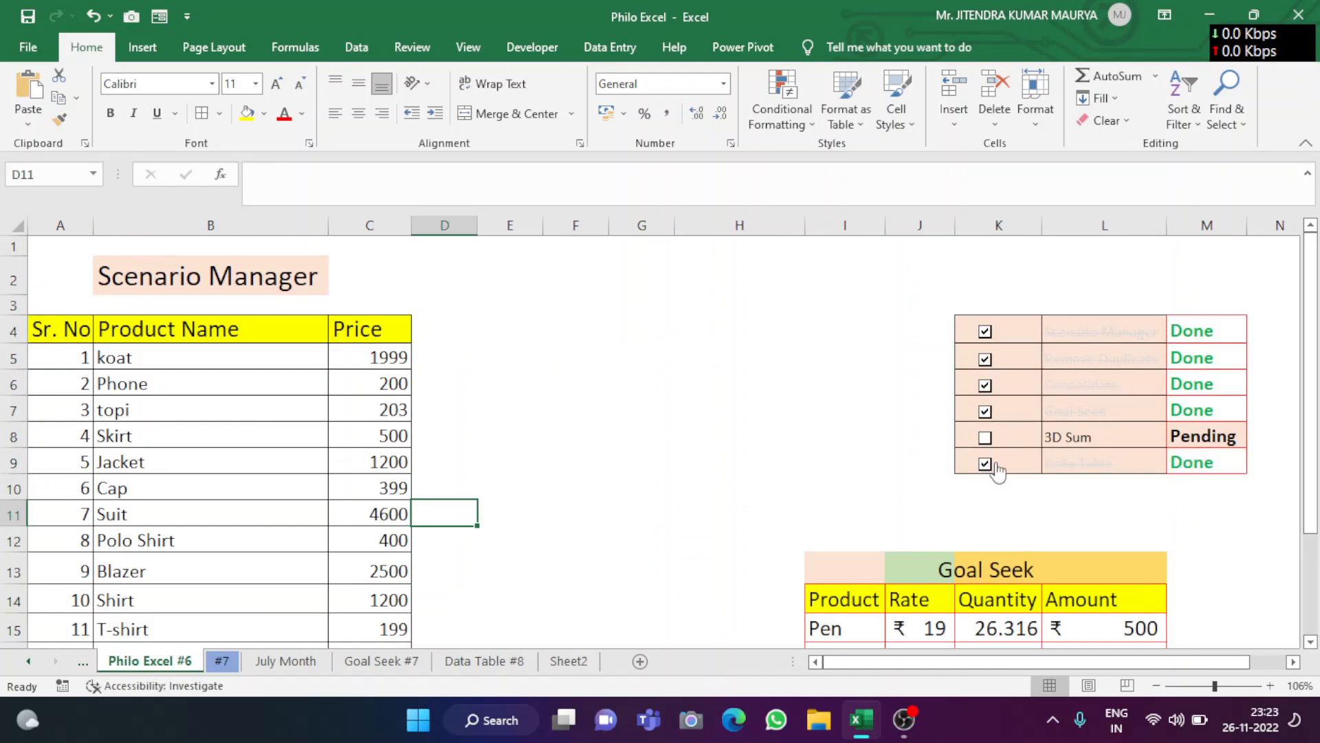
{"action": "left_click", "coordinate": [984, 465]}
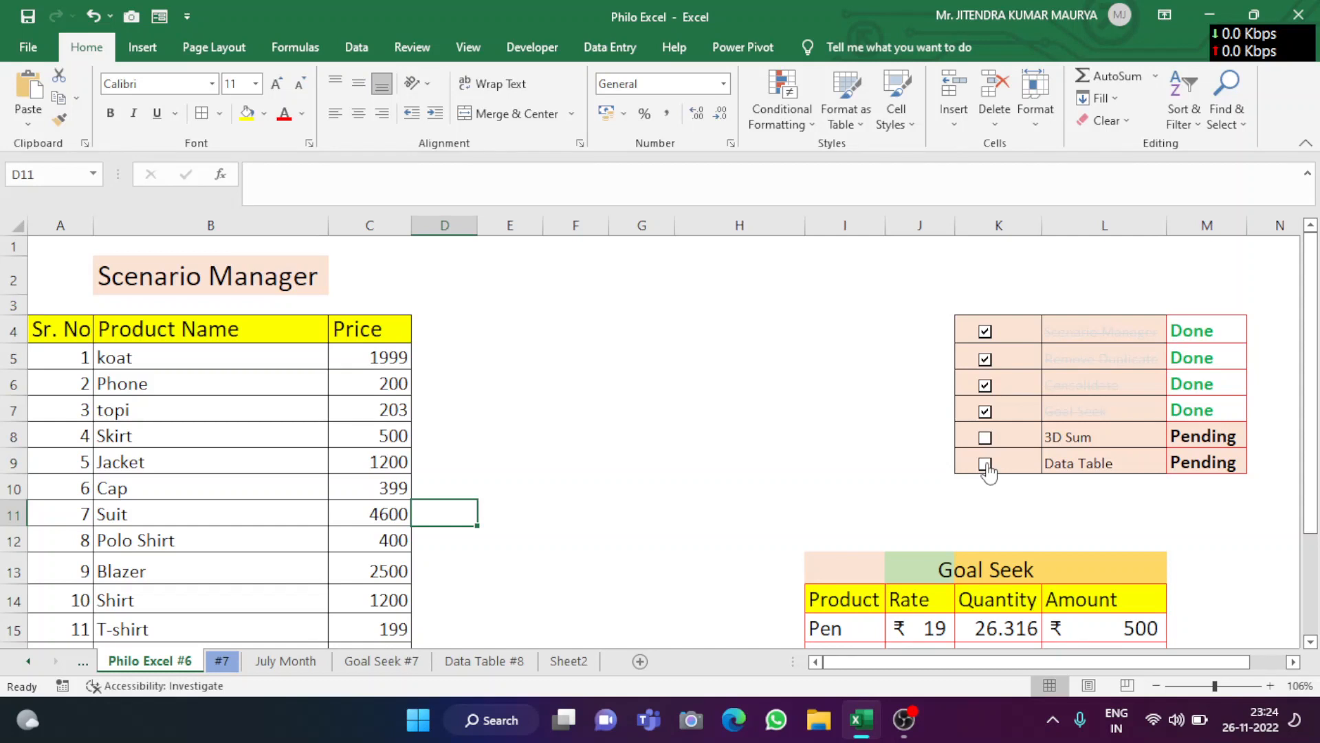
{"action": "left_click", "coordinate": [487, 661]}
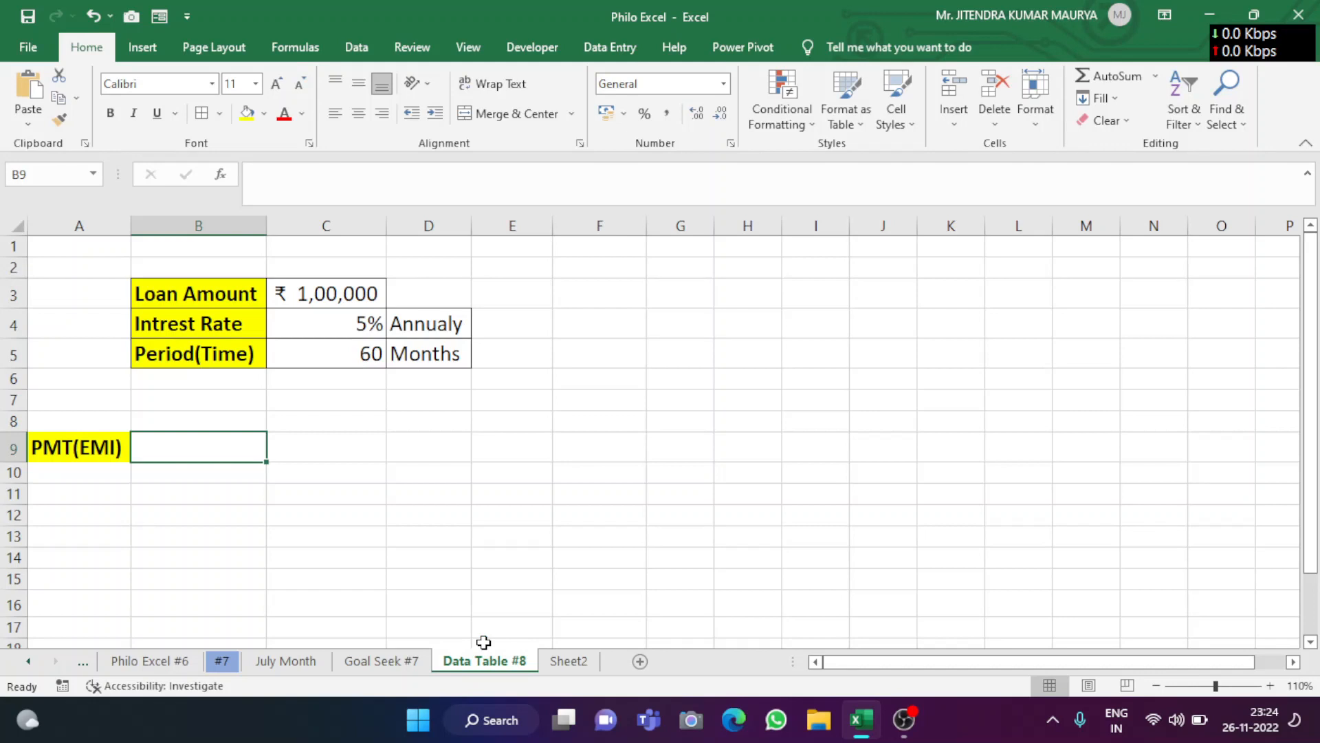
{"action": "left_click", "coordinate": [371, 440]}
{"action": "left_click", "coordinate": [252, 454]}
{"action": "left_click", "coordinate": [306, 435]}
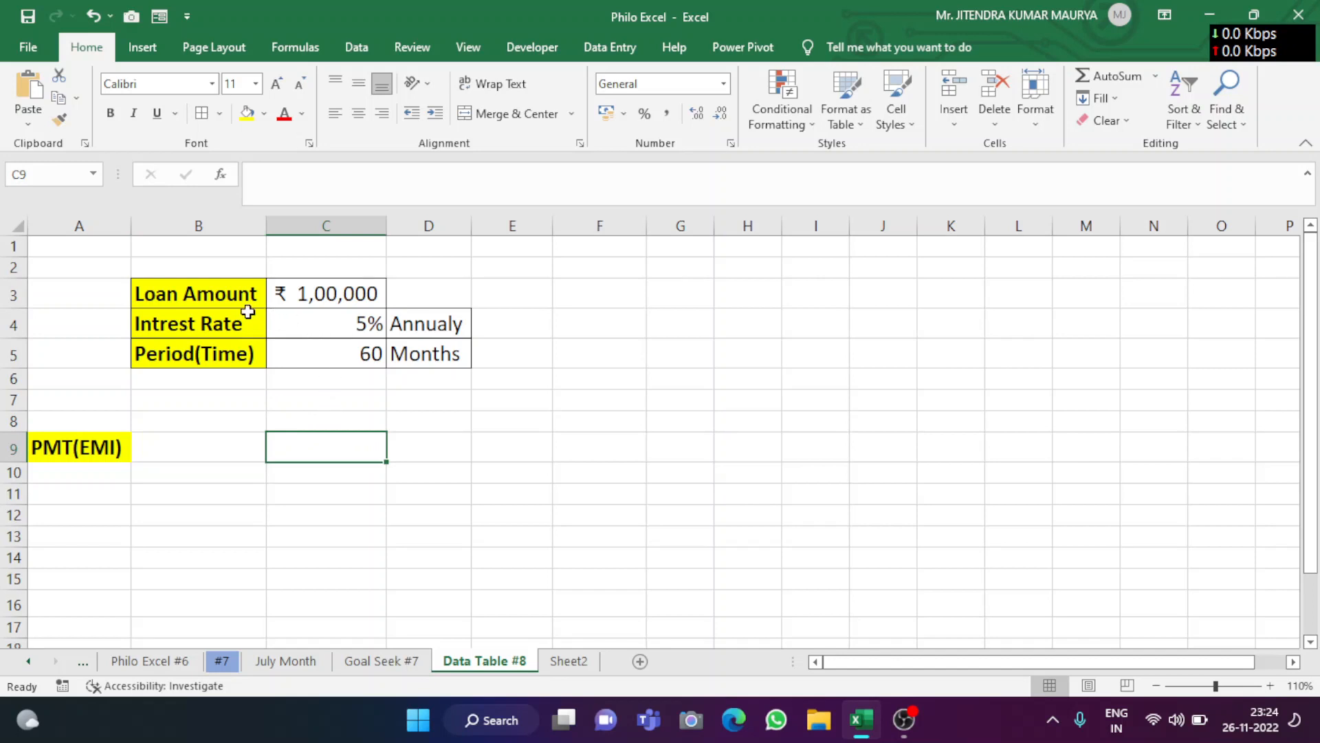
{"action": "left_click", "coordinate": [344, 301]}
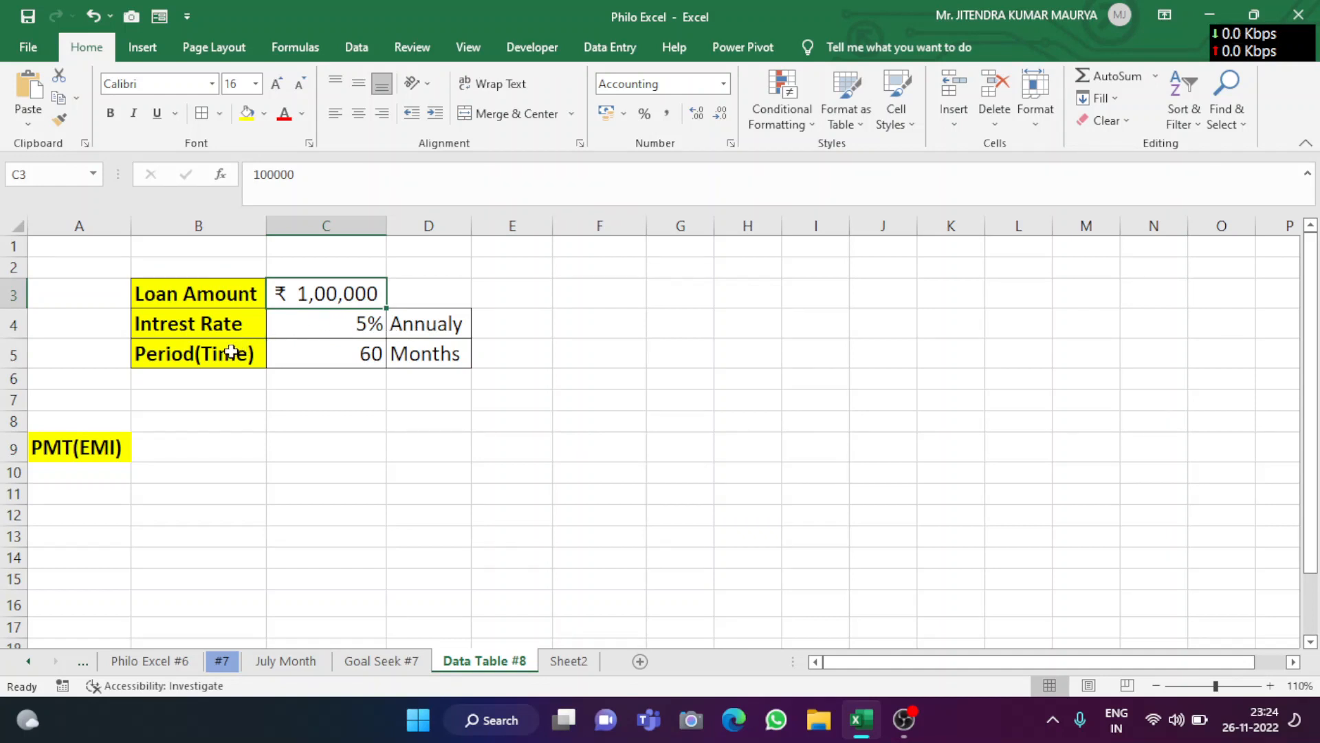
{"action": "left_click", "coordinate": [325, 354]}
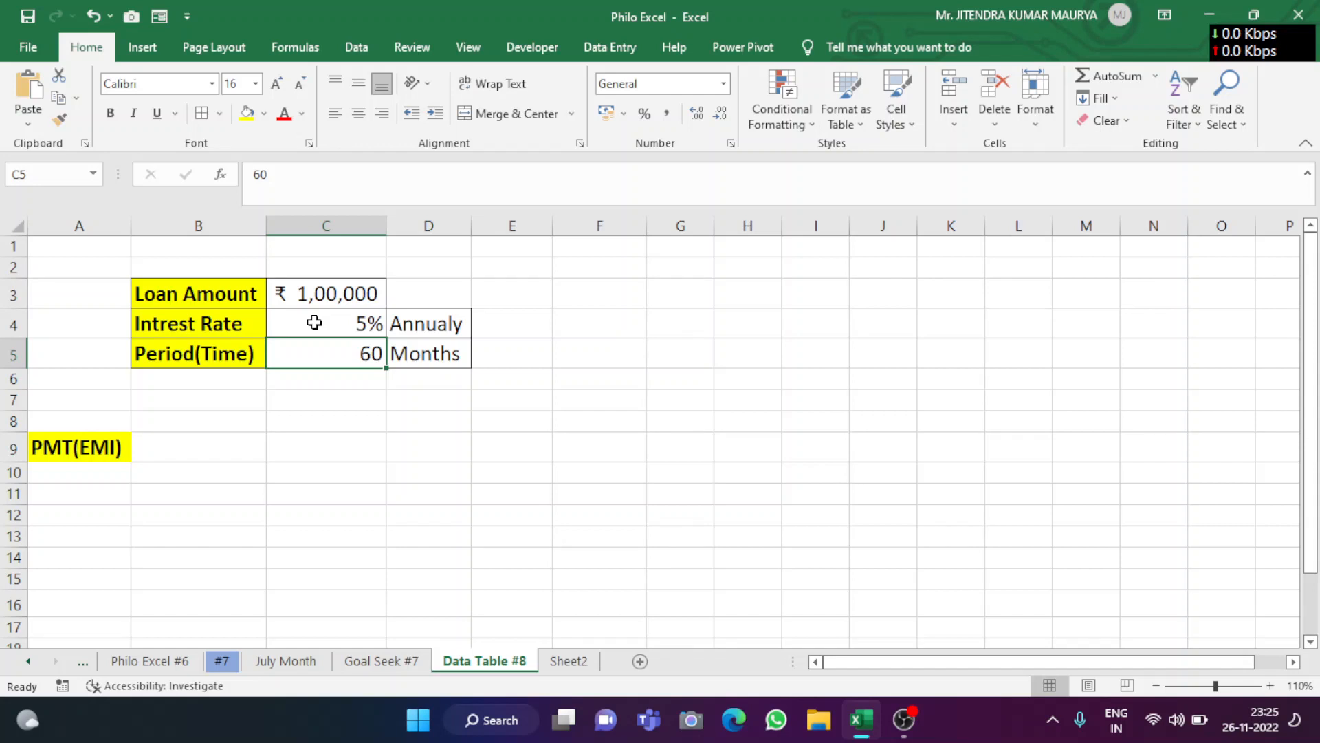
- Write a PMT formula in B9 with C4/12 as the rate, C5 as the number of periods and C3 as the present value
{"action": "left_click", "coordinate": [200, 445]}
{"action": "key", "text": "BackSpace"}
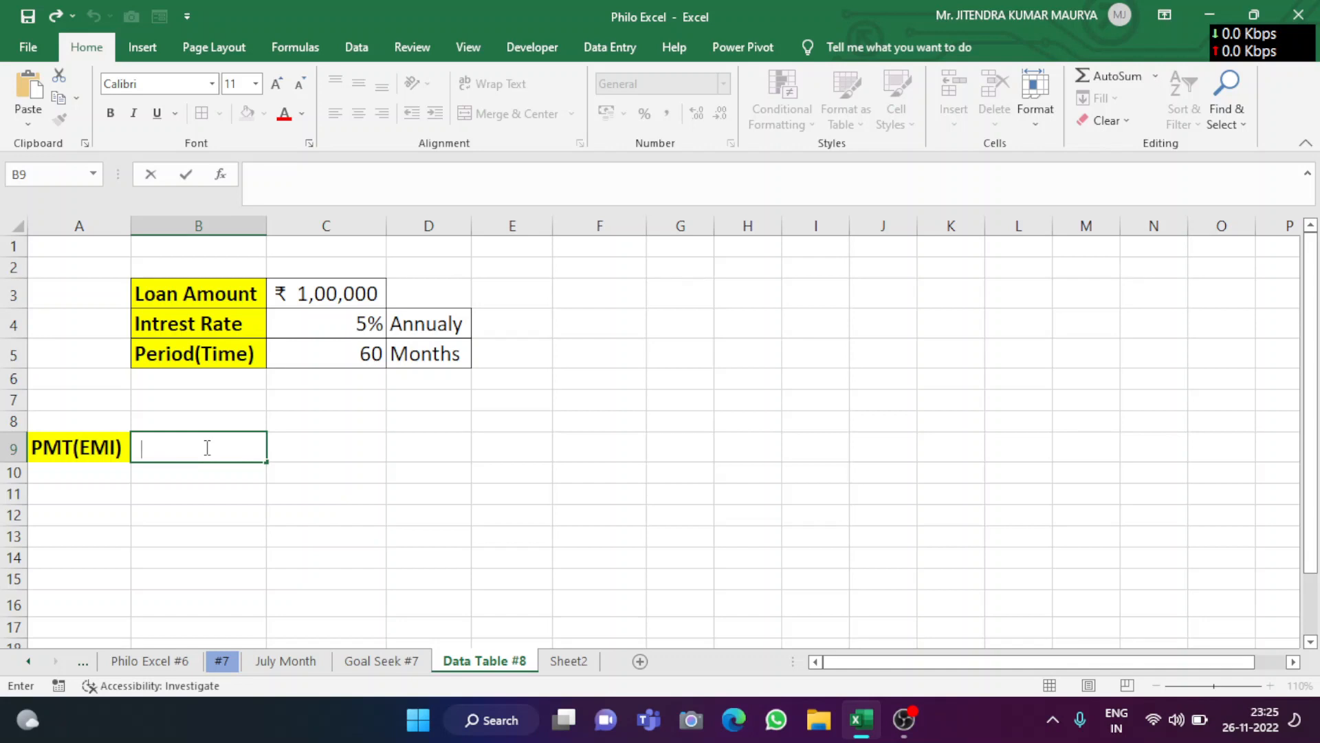
{"action": "type", "text": "="}
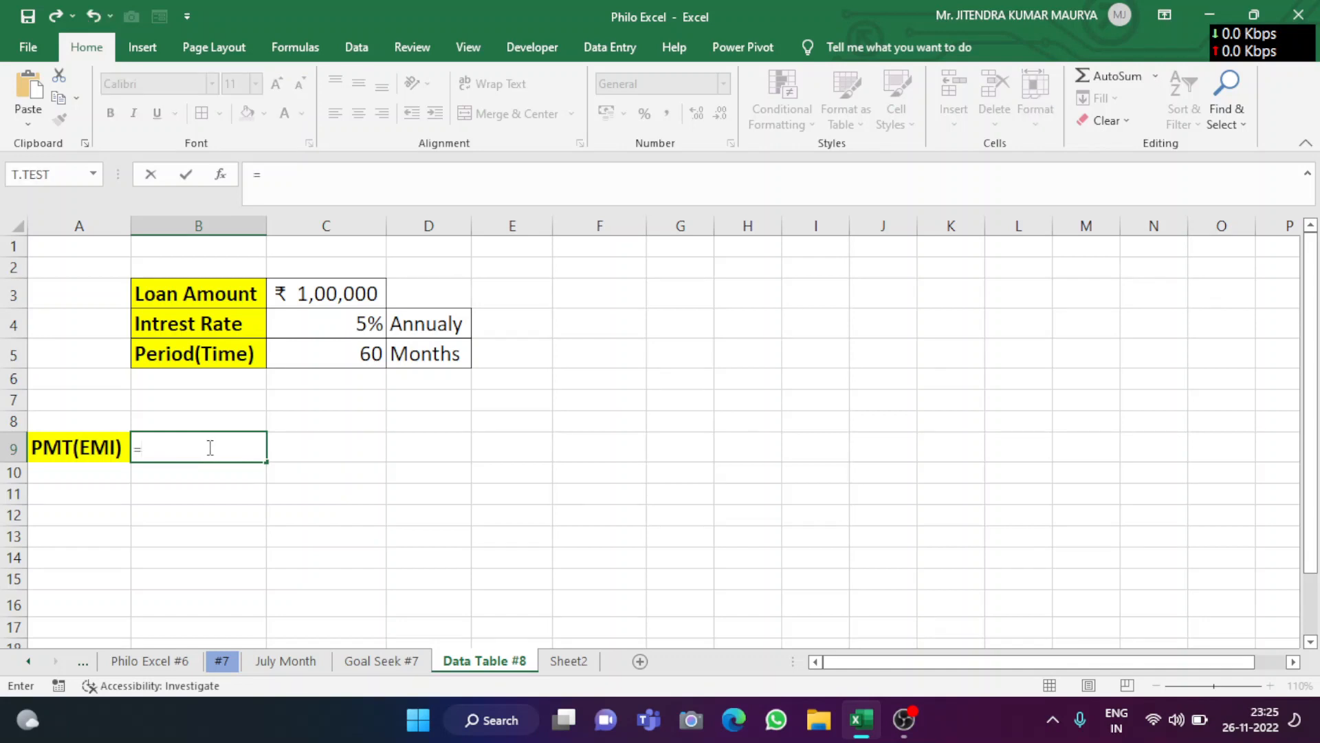
{"action": "type", "text": "pmt"}
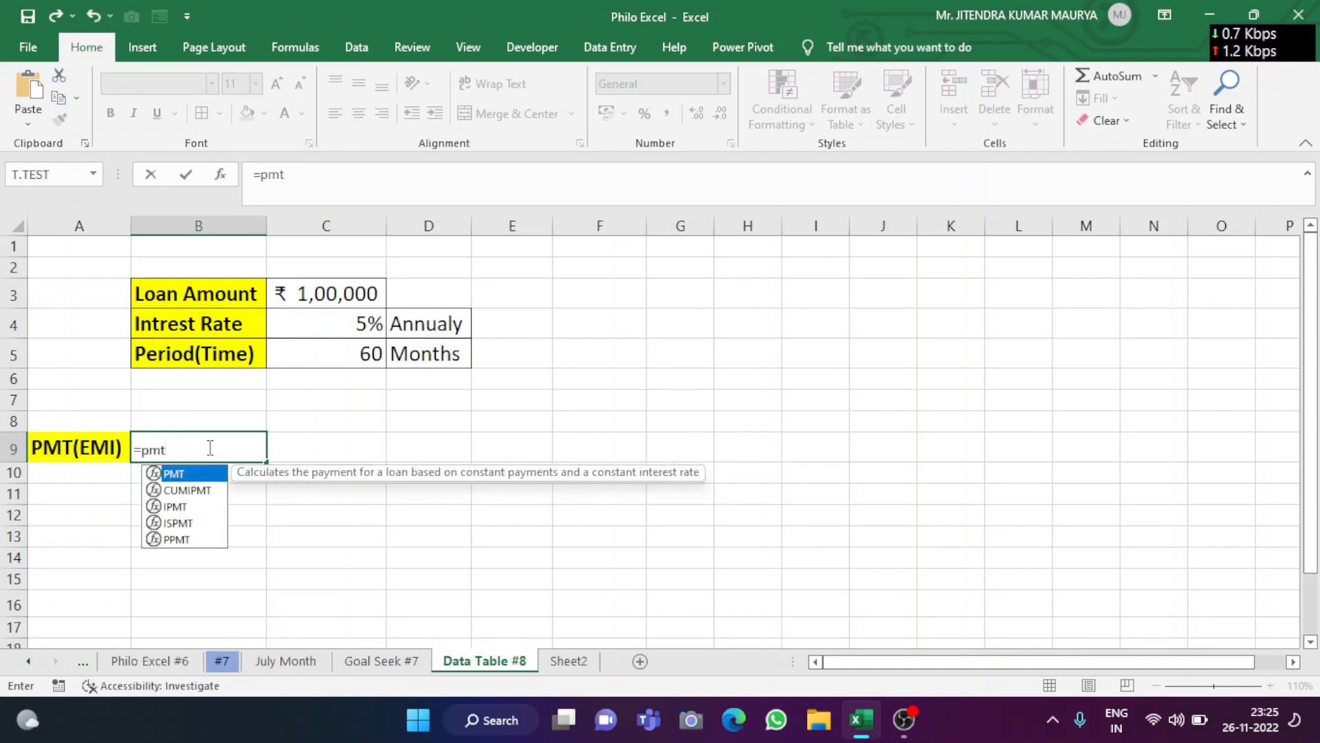
{"action": "key", "text": "Tab"}
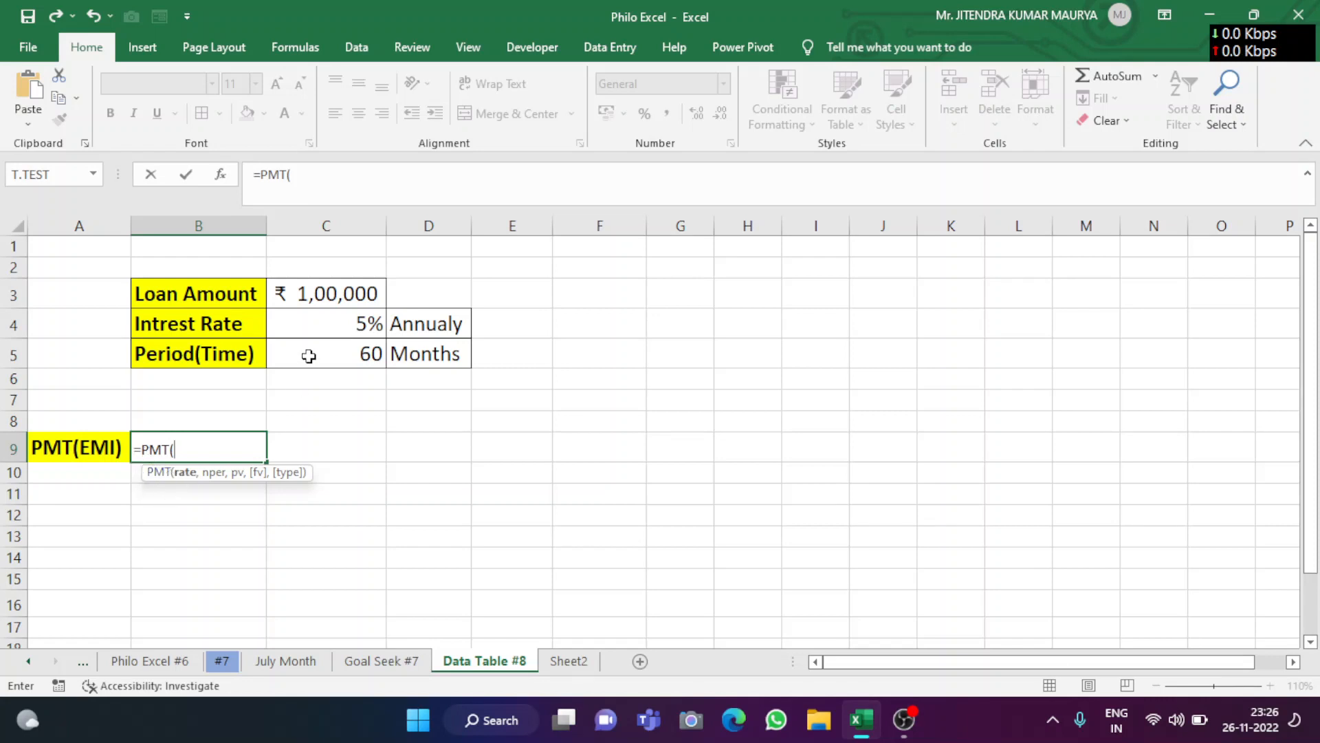
{"action": "left_click", "coordinate": [309, 326]}
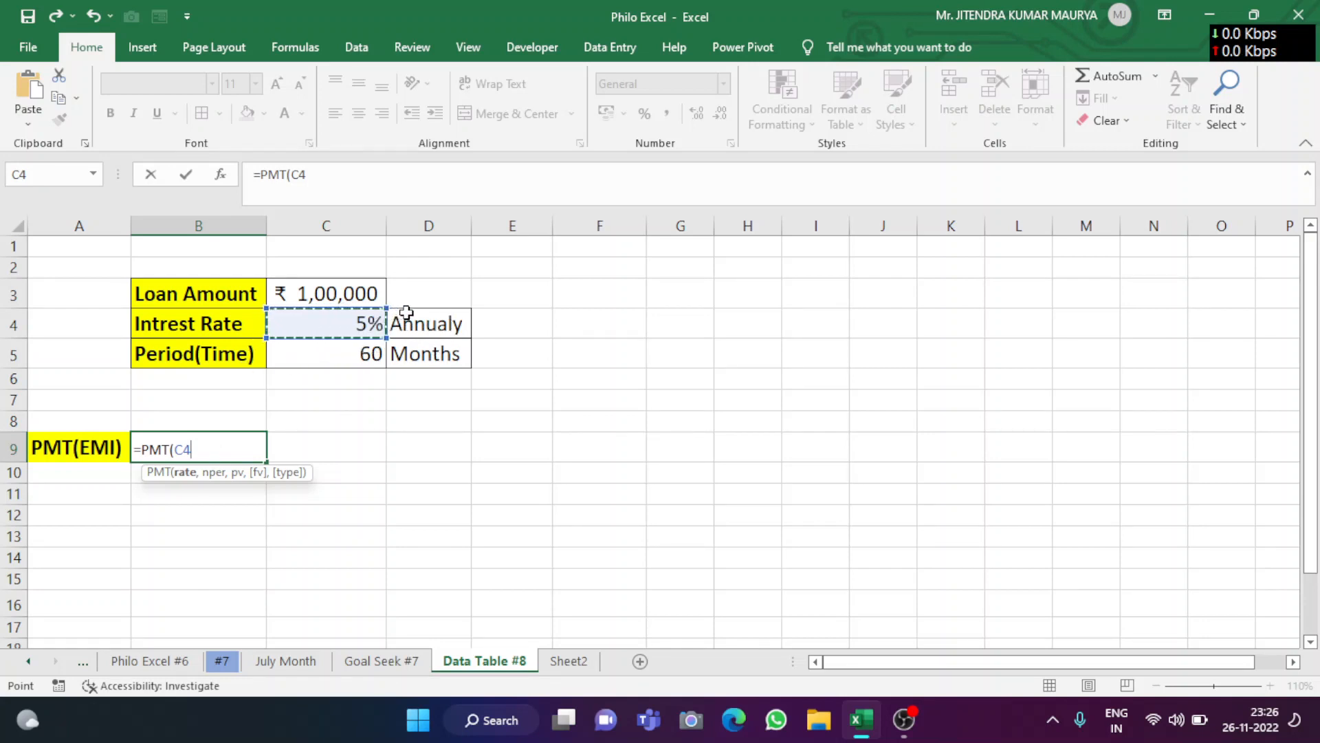
{"action": "type", "text": "/12,"}
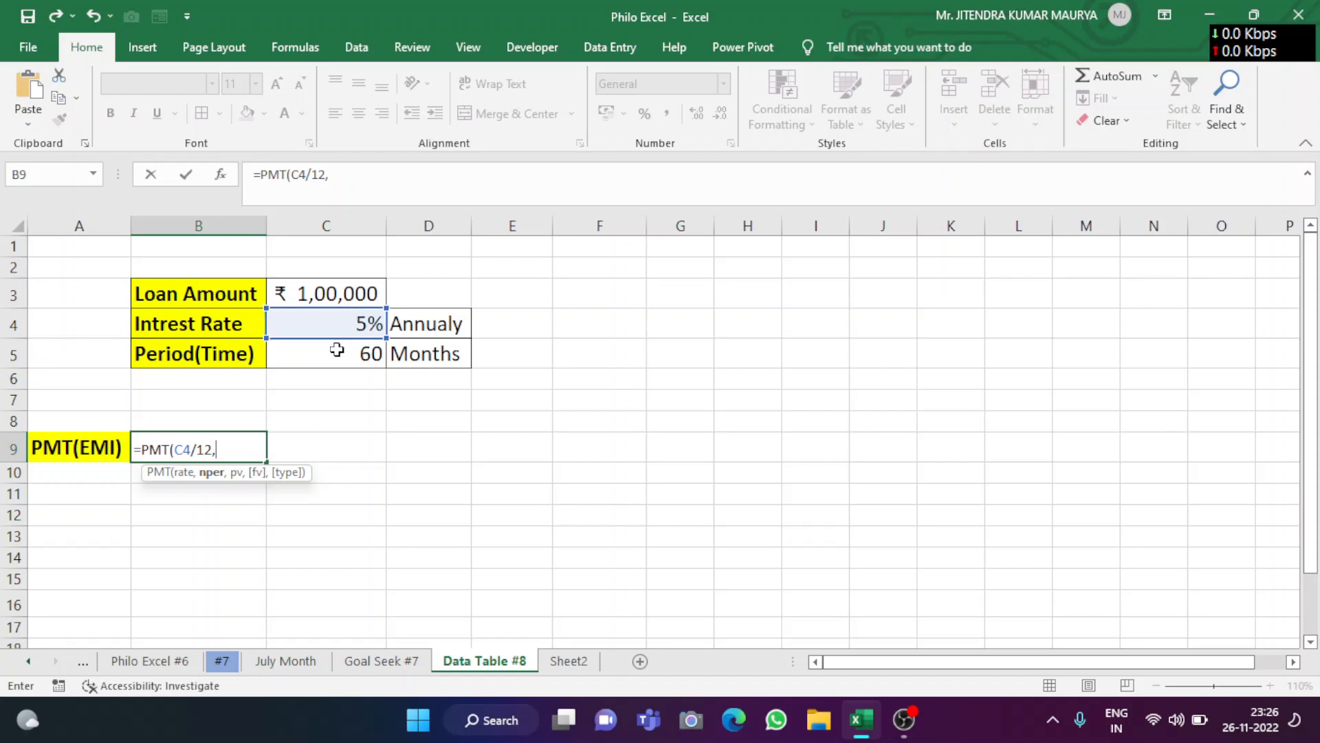
{"action": "left_click", "coordinate": [321, 363]}
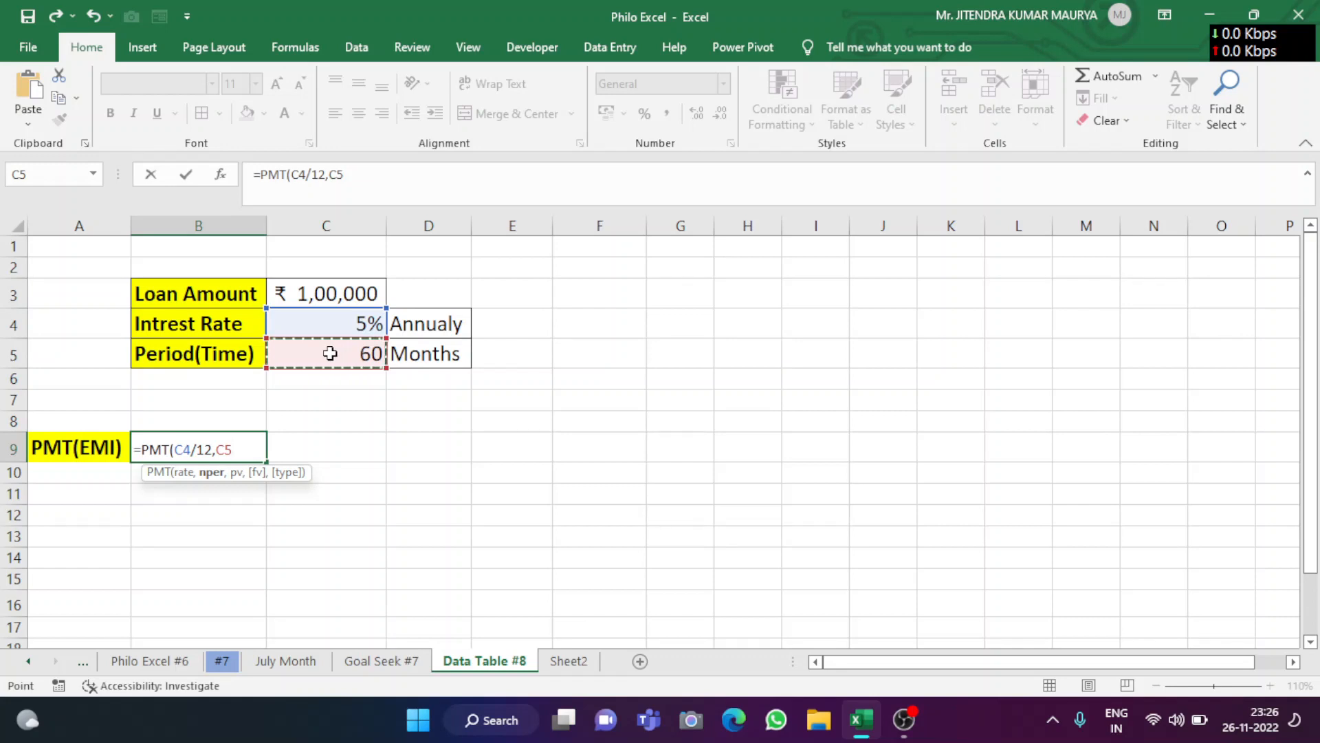
{"action": "type", "text": ","}
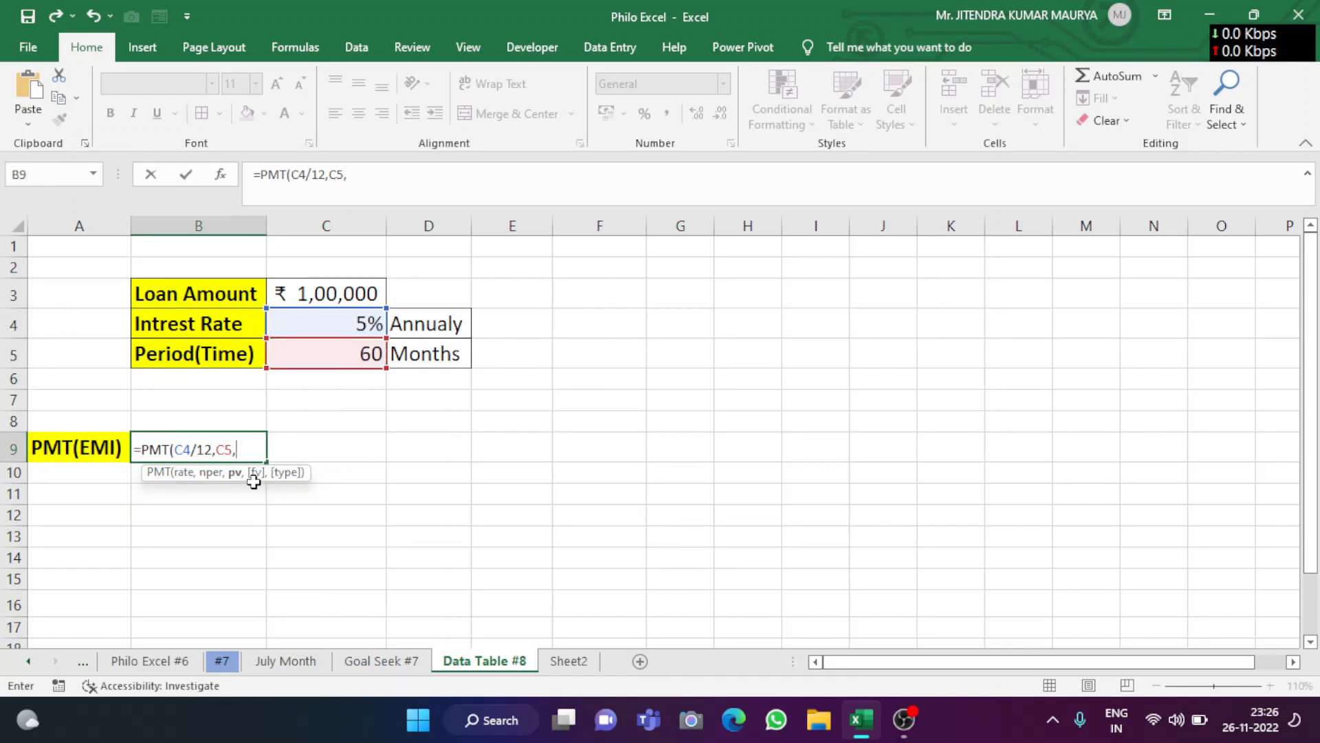
{"action": "left_click", "coordinate": [348, 295]}
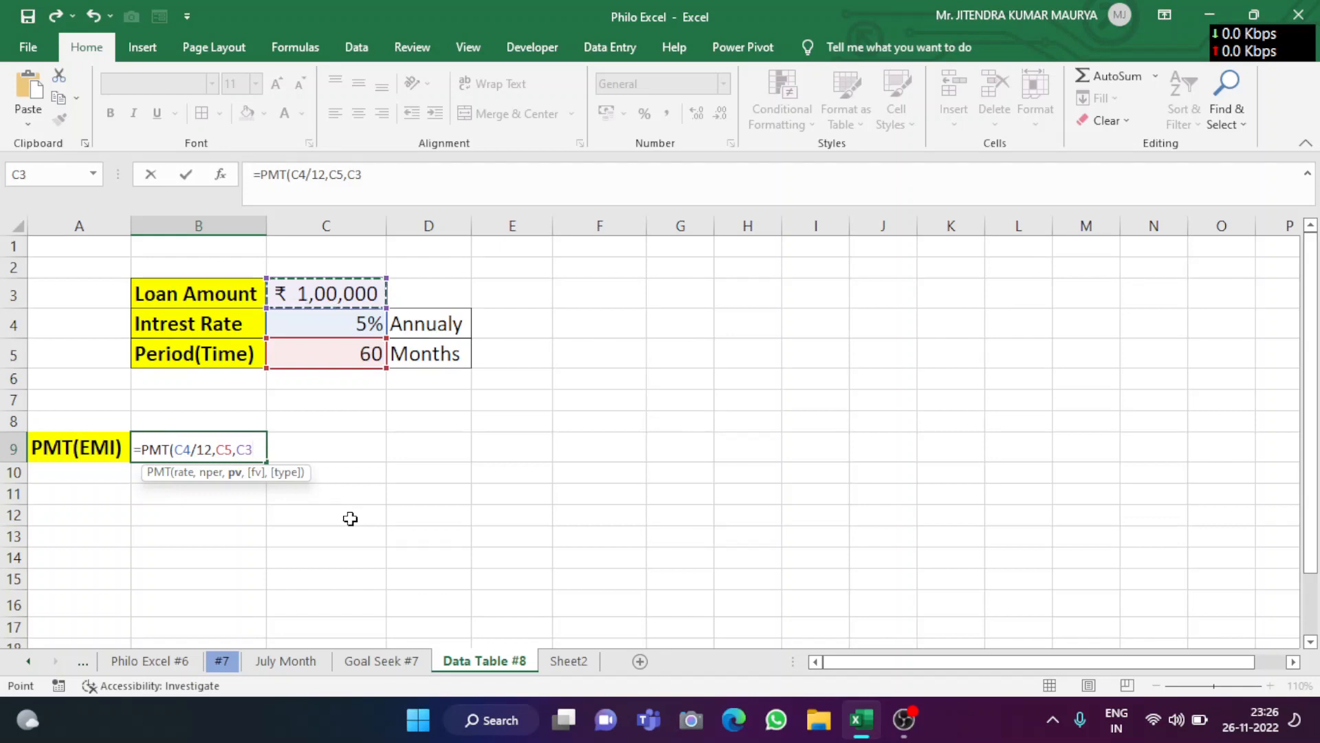
{"action": "type", "text": ")"}
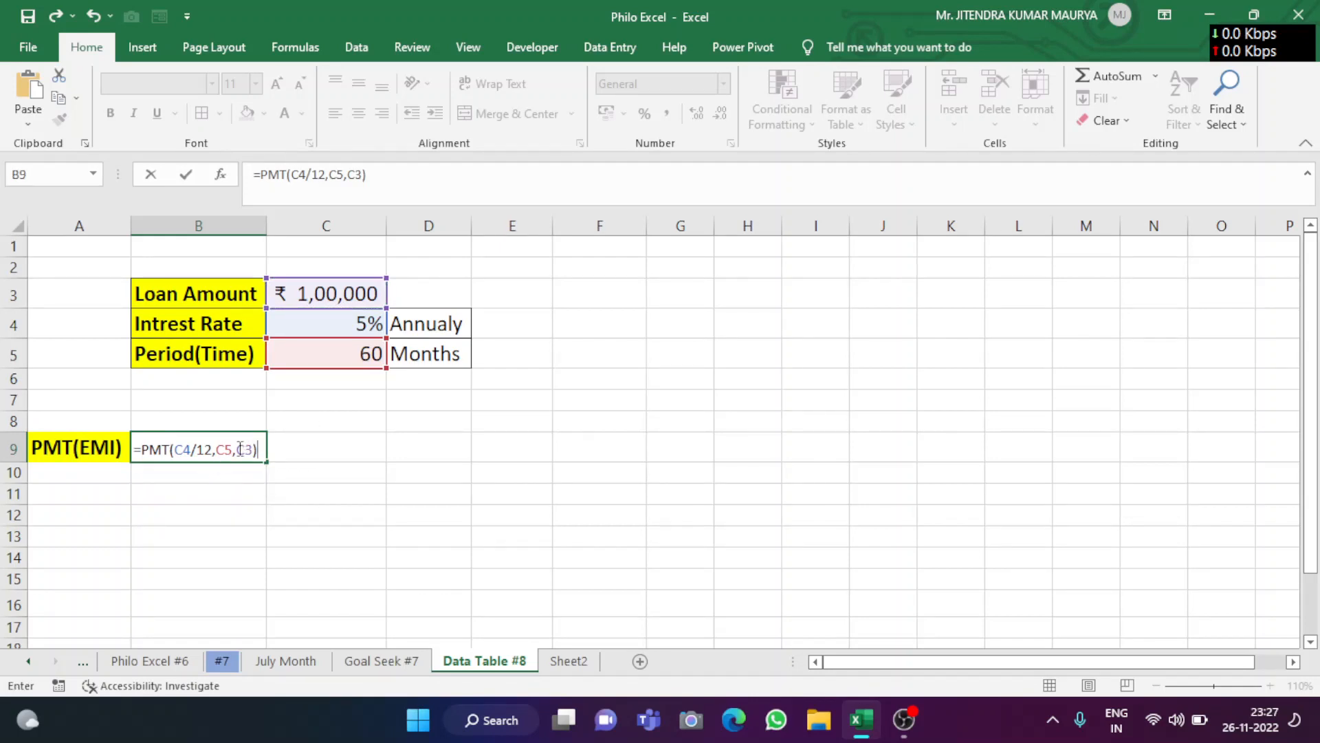
- Put a minus sign before PMT in the B9 formula and commit it as =-PMT(C4/12,C5,C3)
{"action": "left_click", "coordinate": [240, 449]}
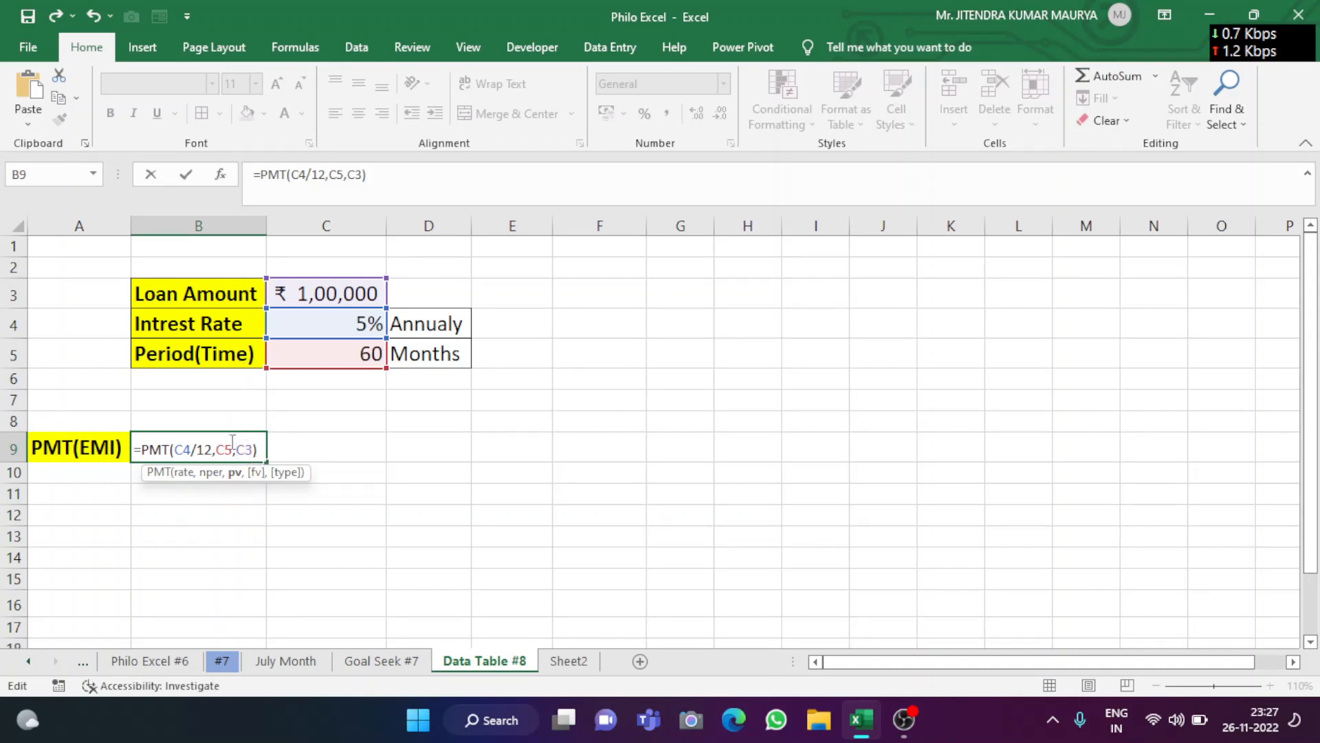
{"action": "left_click", "coordinate": [145, 451]}
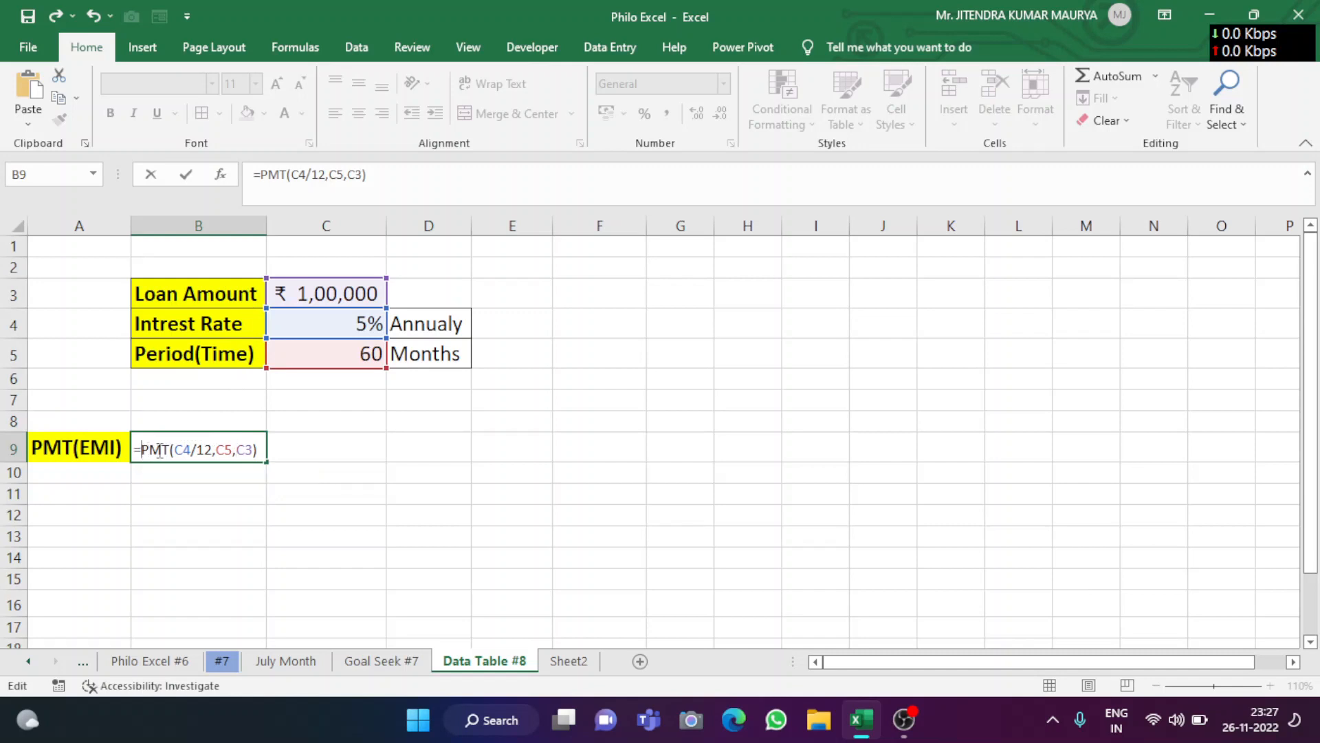
{"action": "type", "text": "-"}
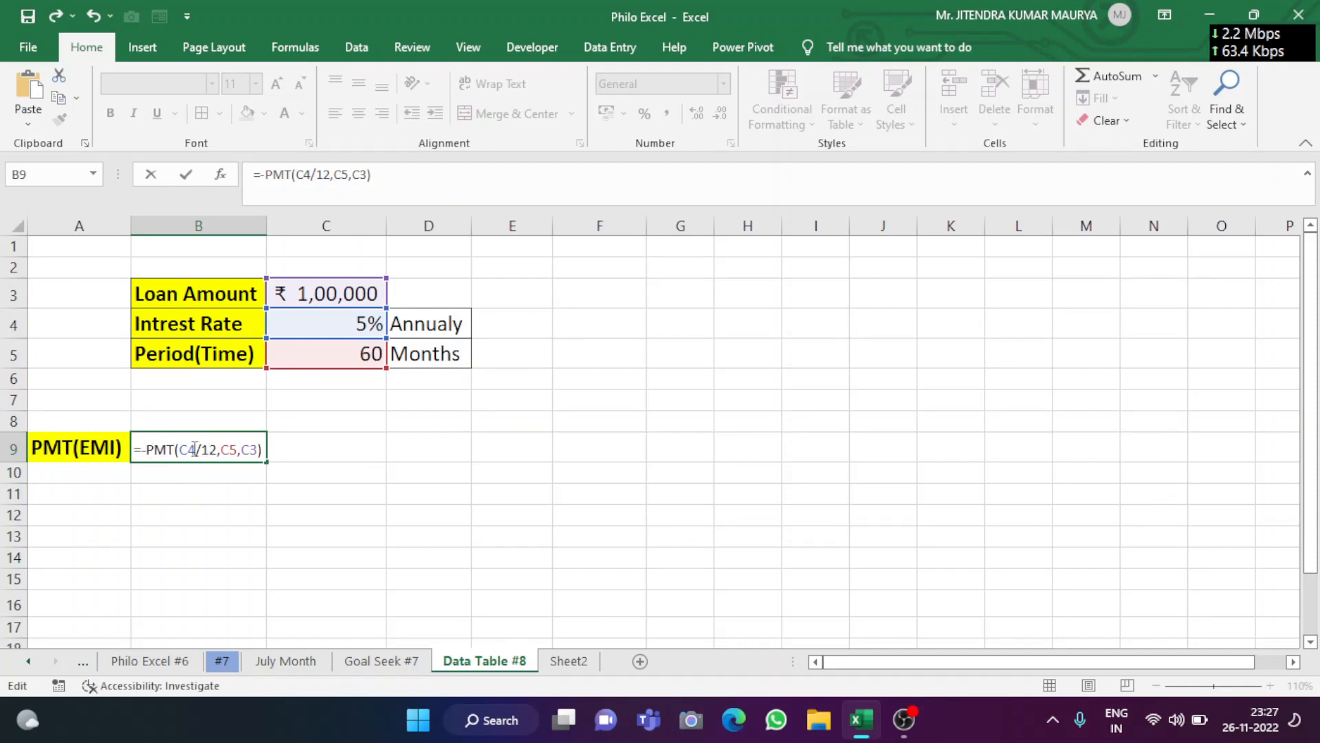
{"action": "left_click", "coordinate": [150, 451]}
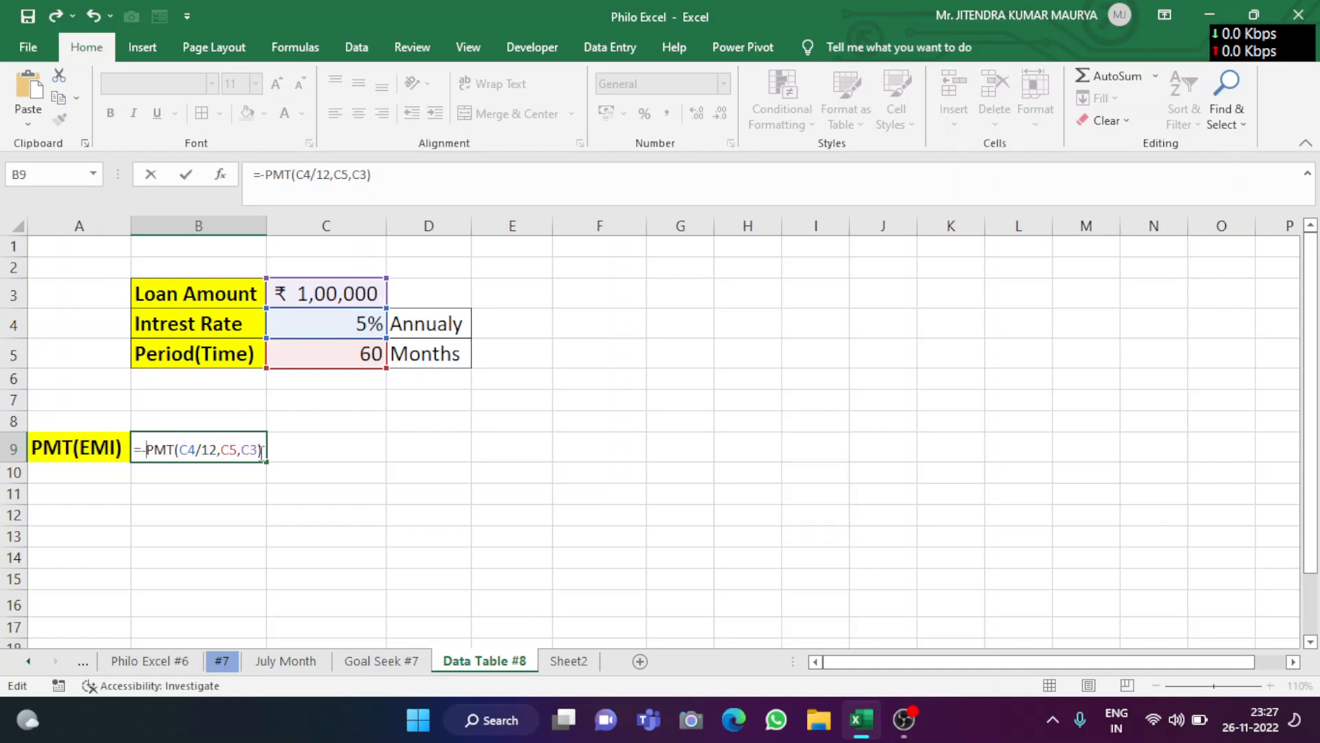
{"action": "key", "text": "Return"}
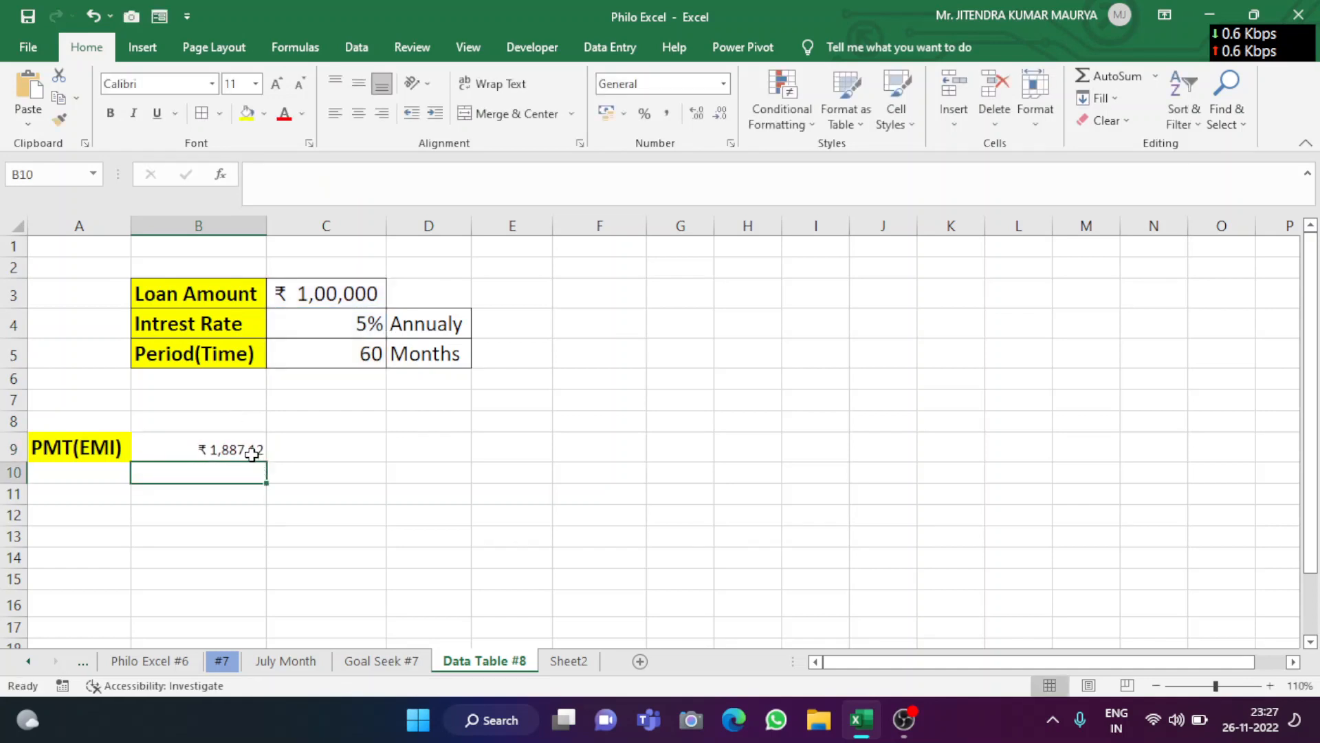
- Increase the font size of the EMI result in B9 to 16
{"action": "left_click", "coordinate": [247, 445]}
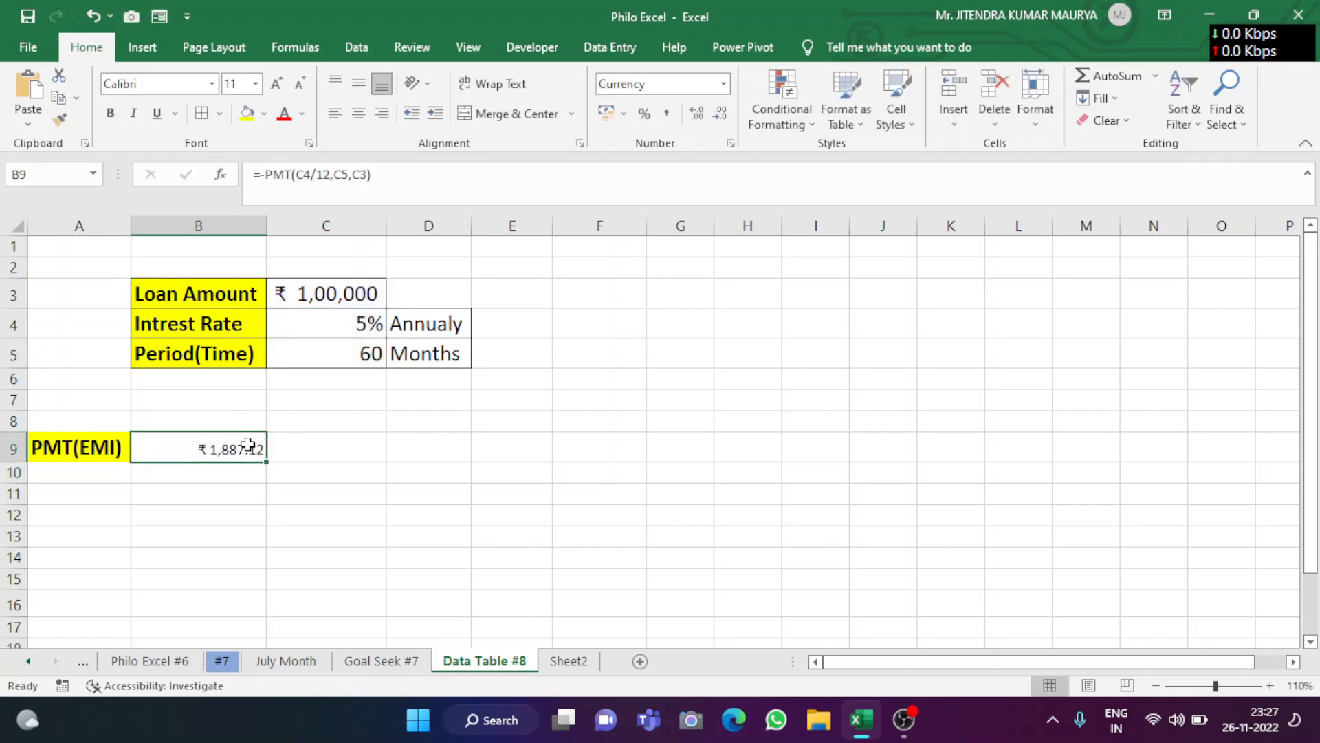
{"action": "left_click", "coordinate": [276, 84]}
{"action": "left_click", "coordinate": [275, 84]}
{"action": "left_click", "coordinate": [276, 84]}
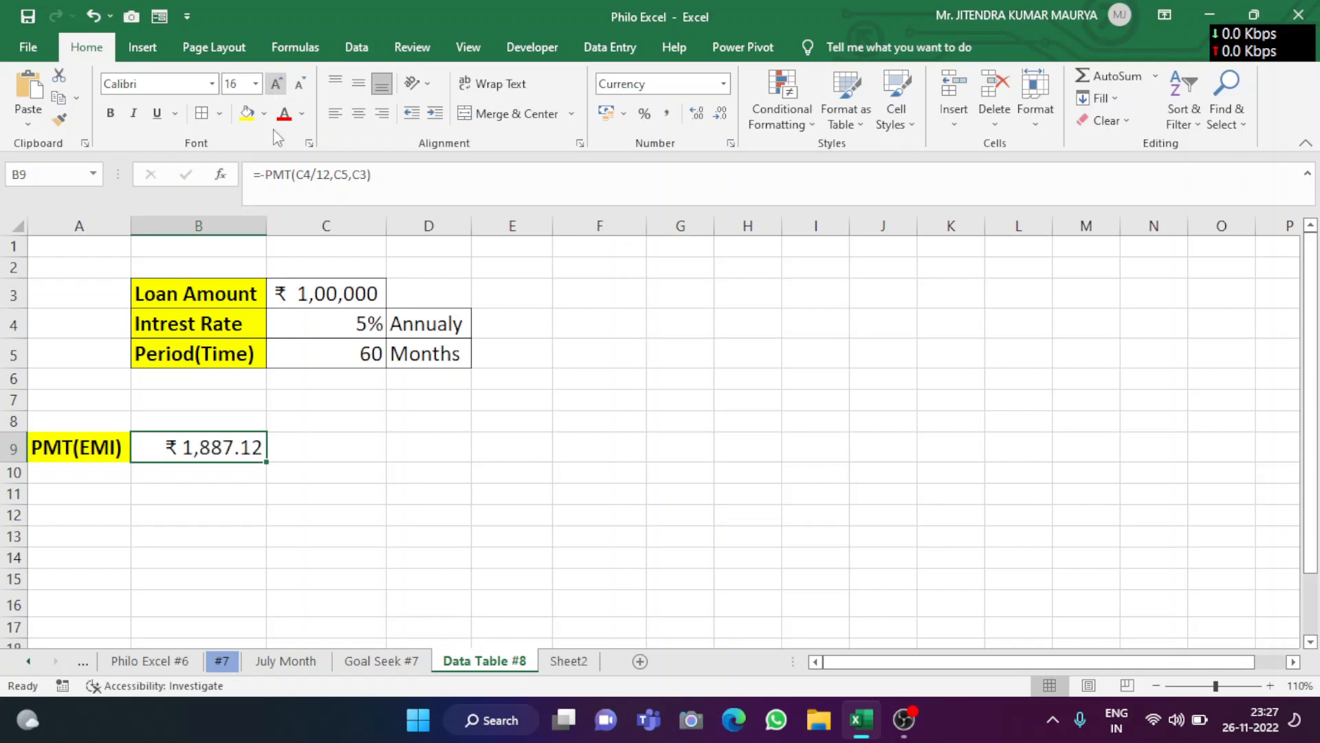
{"action": "double_click", "coordinate": [345, 454]}
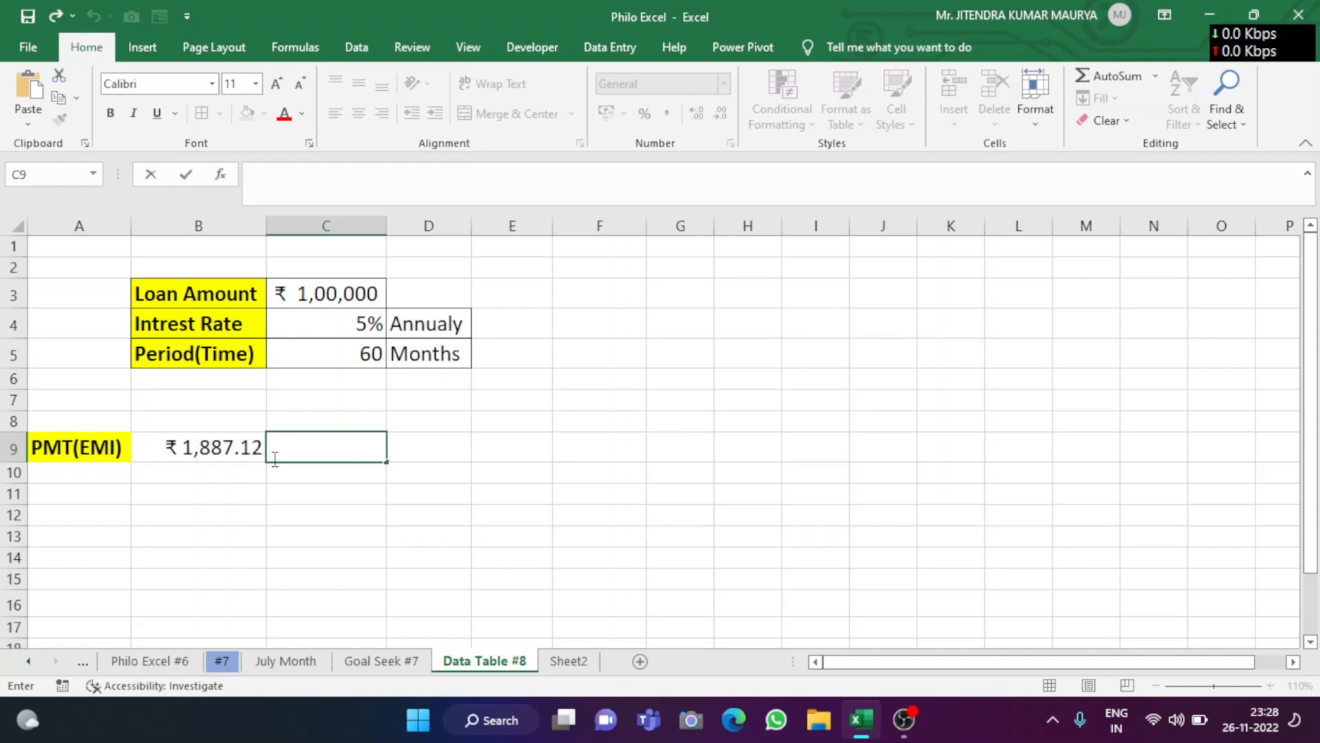
{"action": "left_click", "coordinate": [230, 448]}
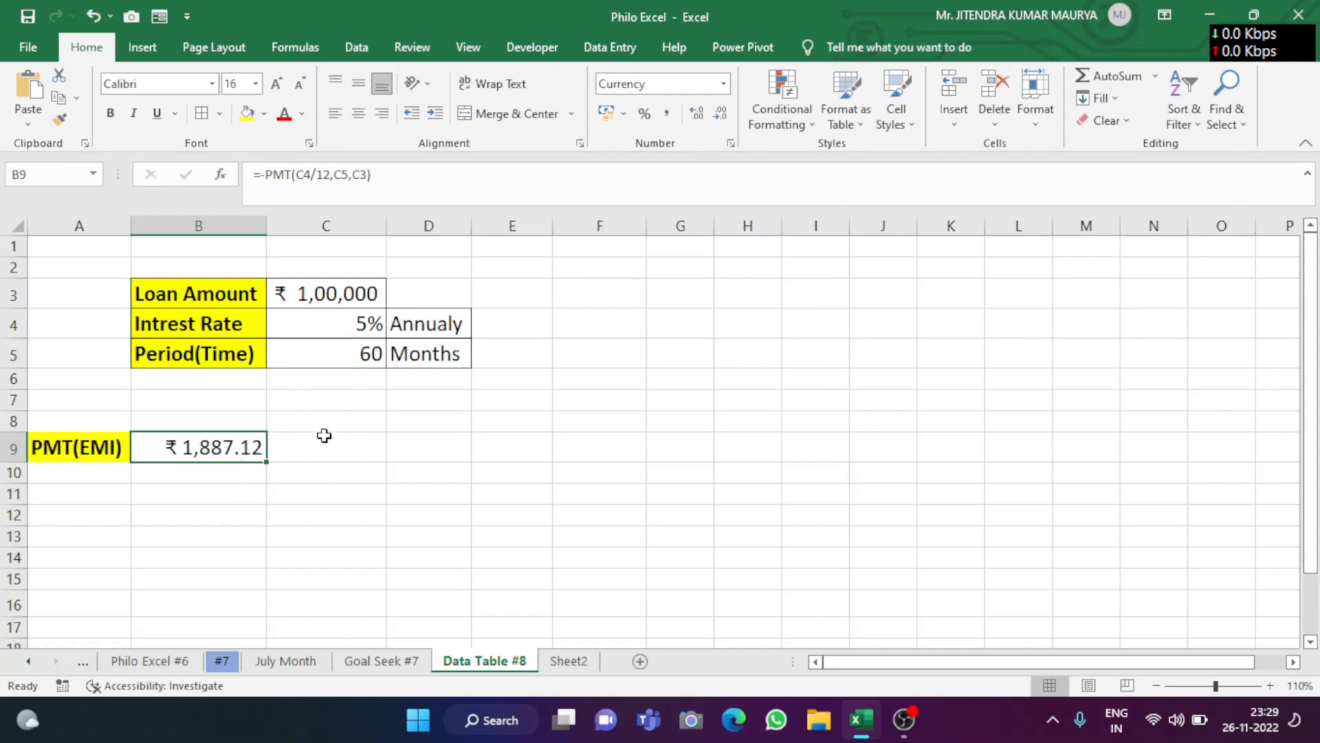
{"action": "left_click", "coordinate": [542, 501]}
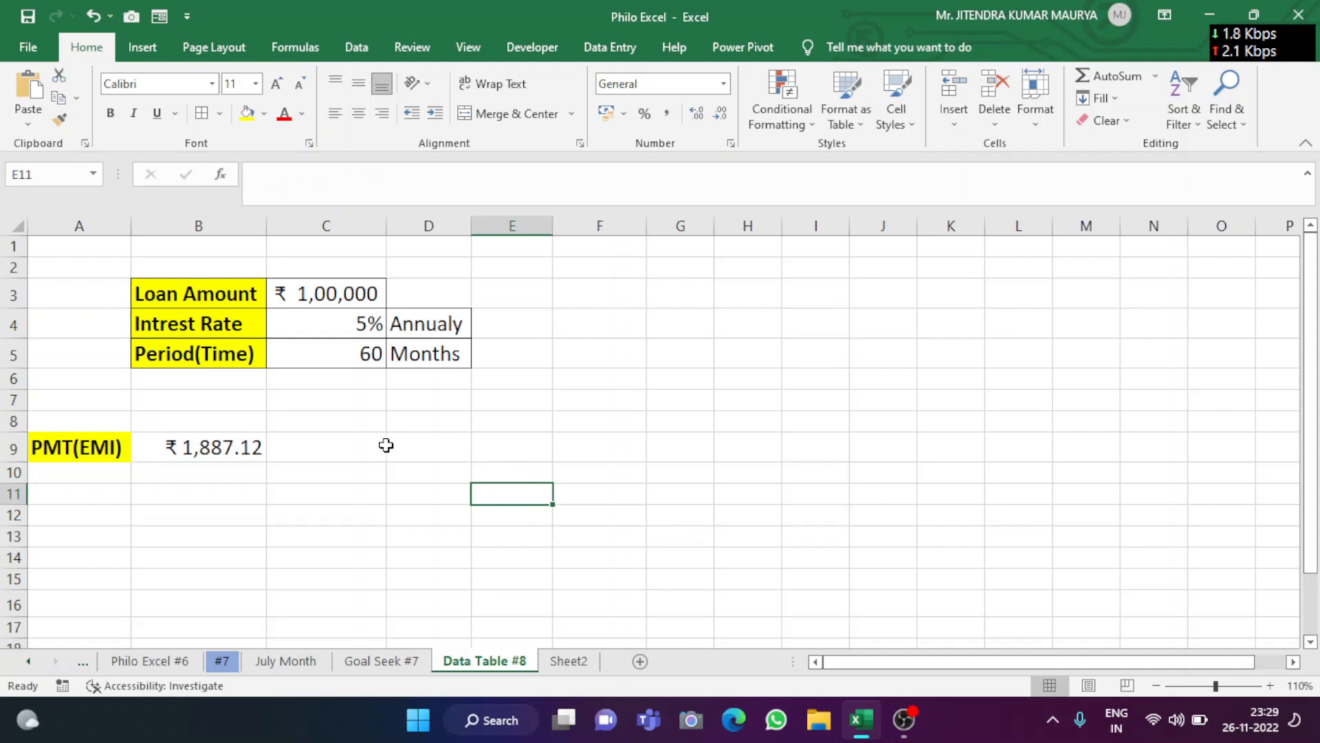
{"action": "left_click", "coordinate": [363, 428]}
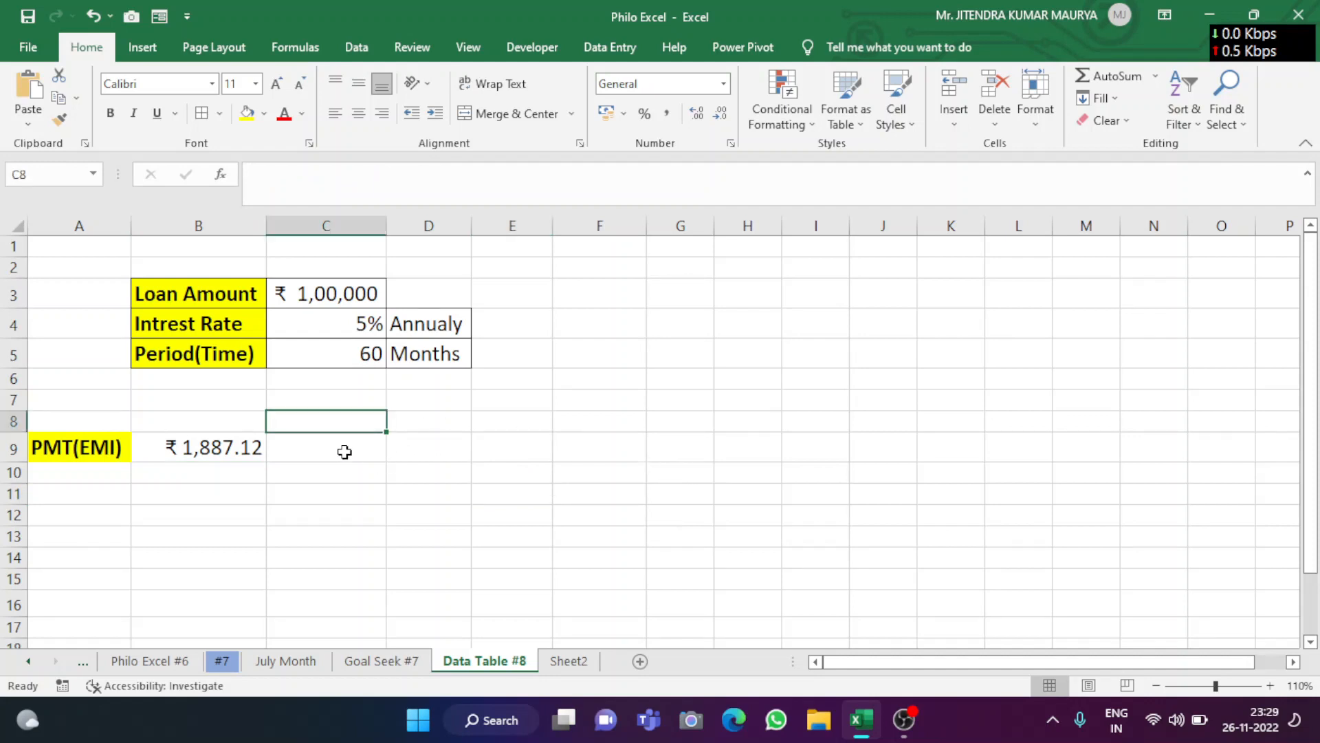
{"action": "left_click", "coordinate": [344, 452]}
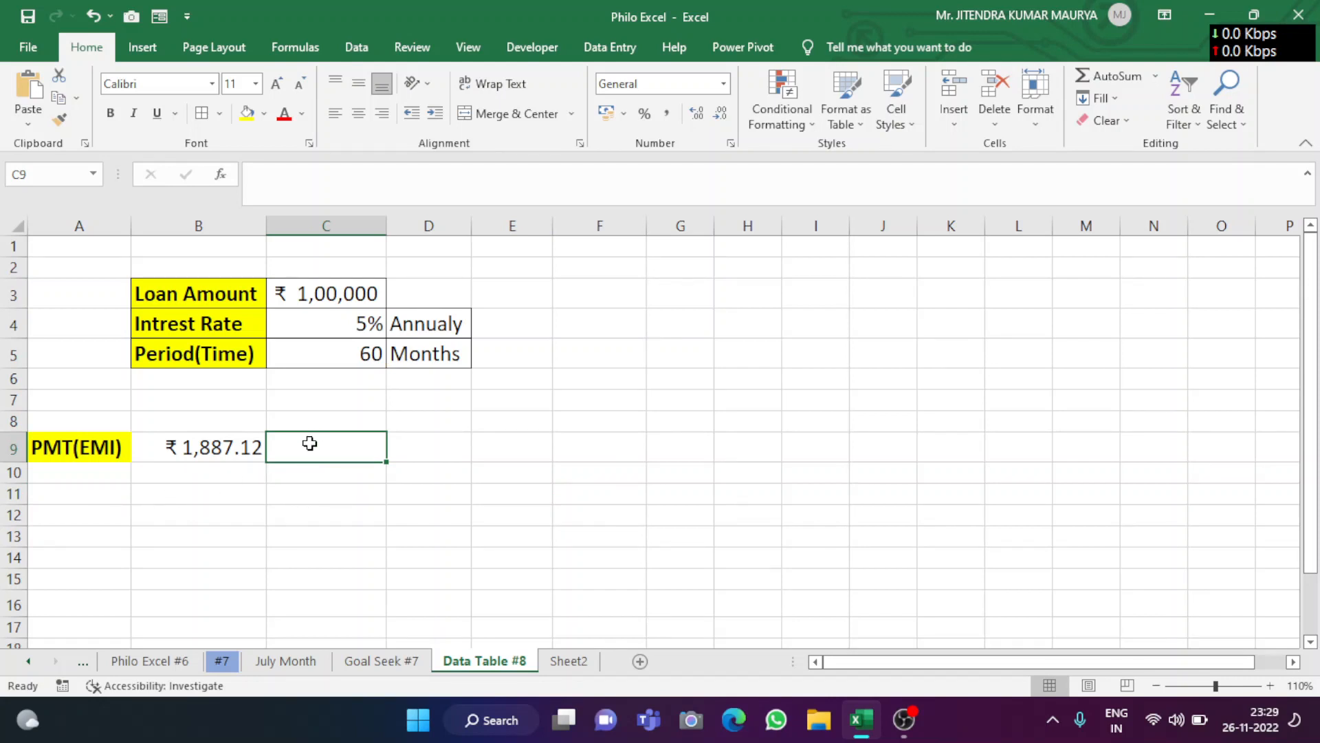
{"action": "left_click", "coordinate": [425, 454]}
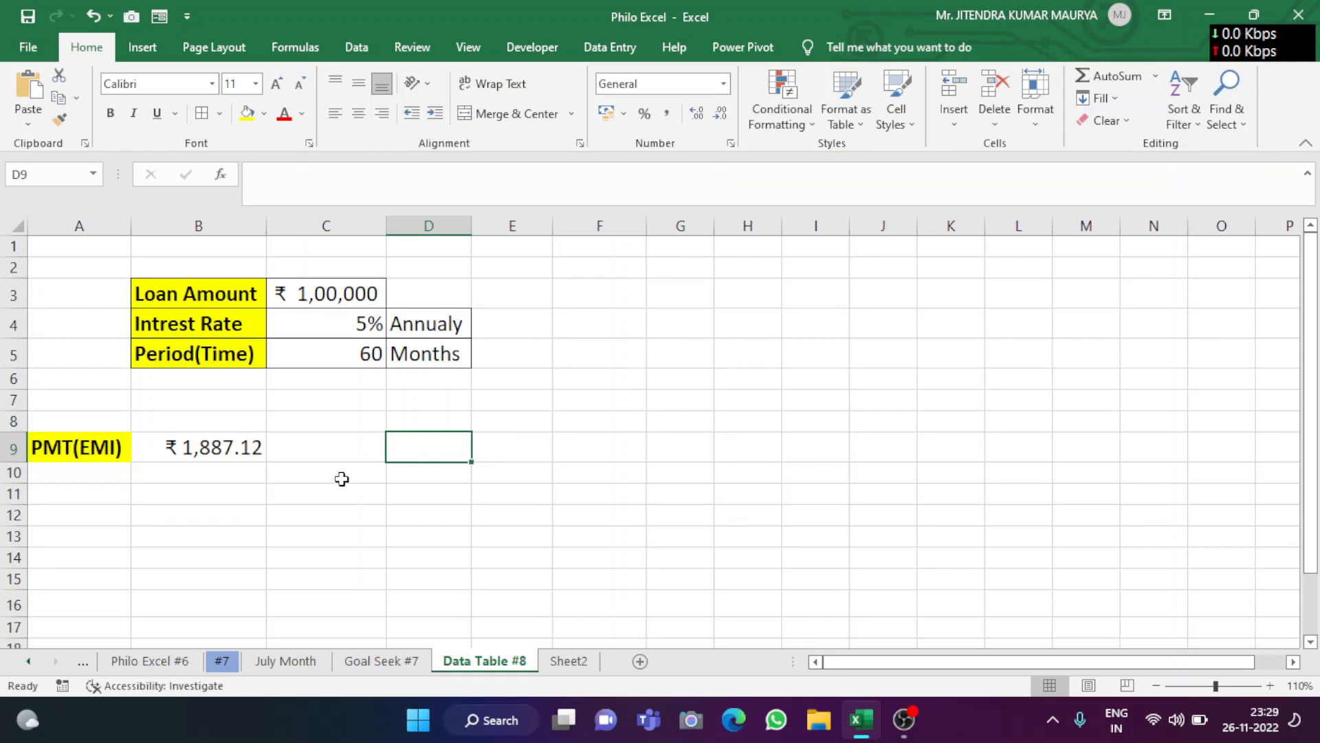
{"action": "left_click", "coordinate": [220, 440]}
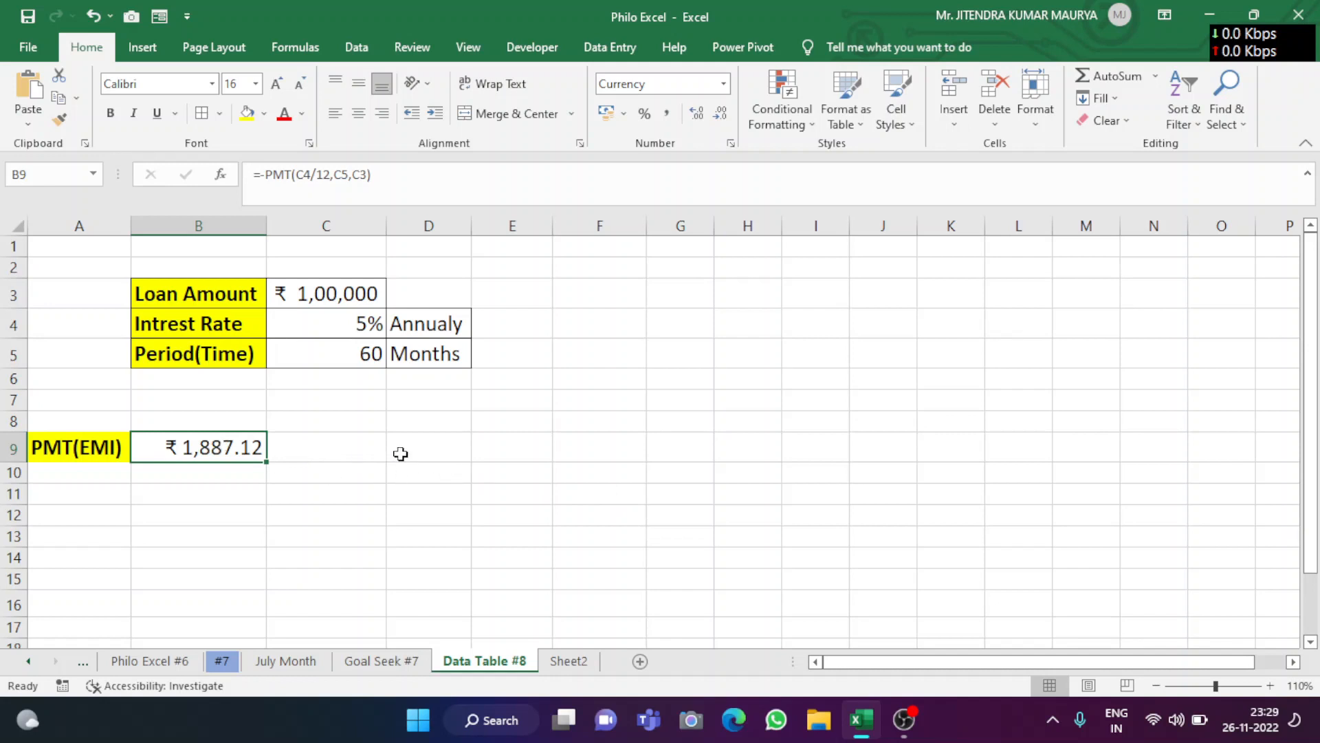
- Enter the period values 12 in C8 and 24 in D8, in the row above the EMI result
{"action": "left_click", "coordinate": [325, 418]}
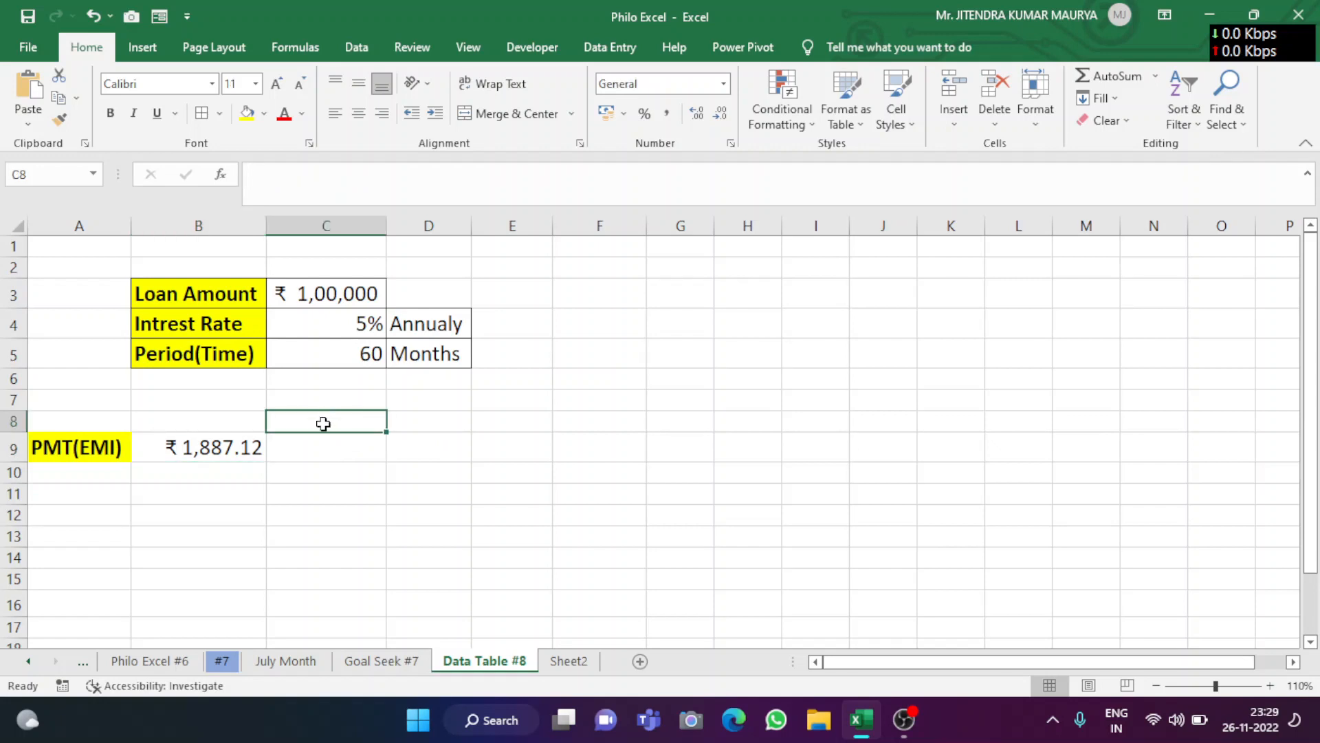
{"action": "type", "text": "12"}
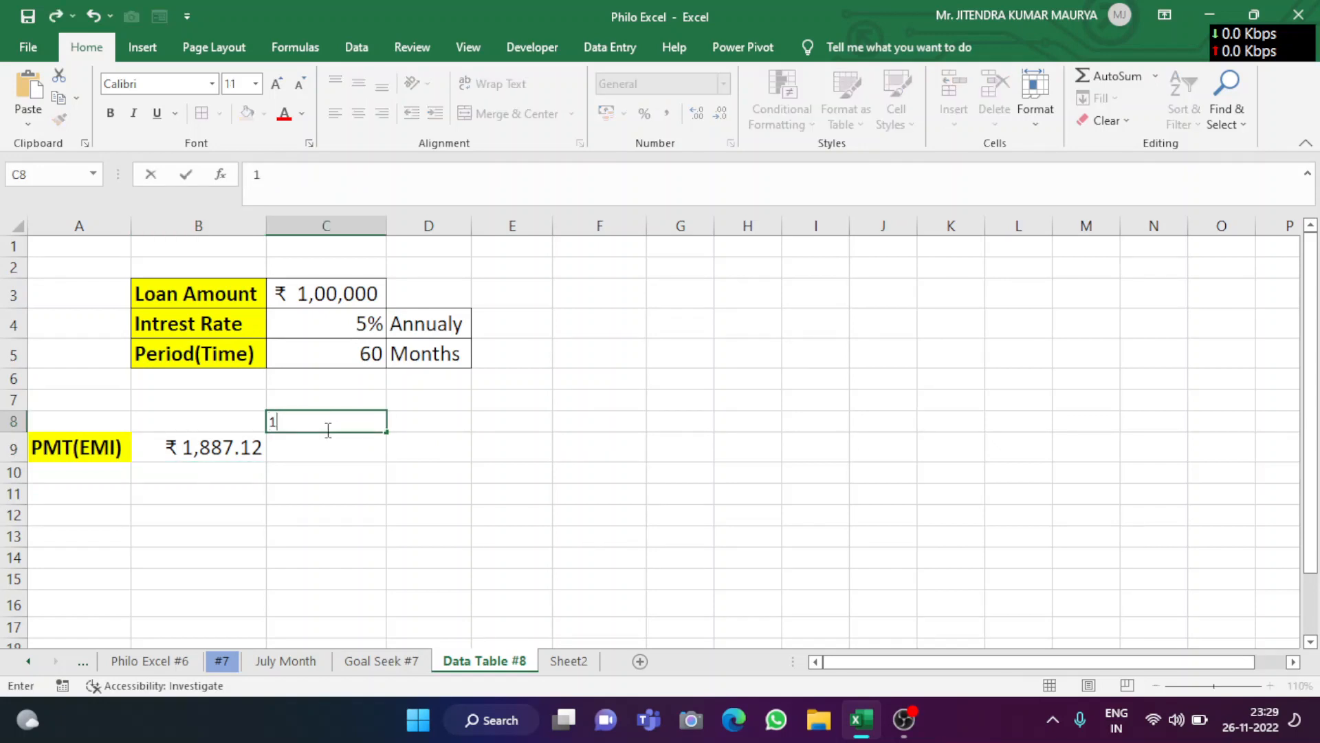
{"action": "left_click", "coordinate": [378, 466]}
{"action": "left_click", "coordinate": [349, 424]}
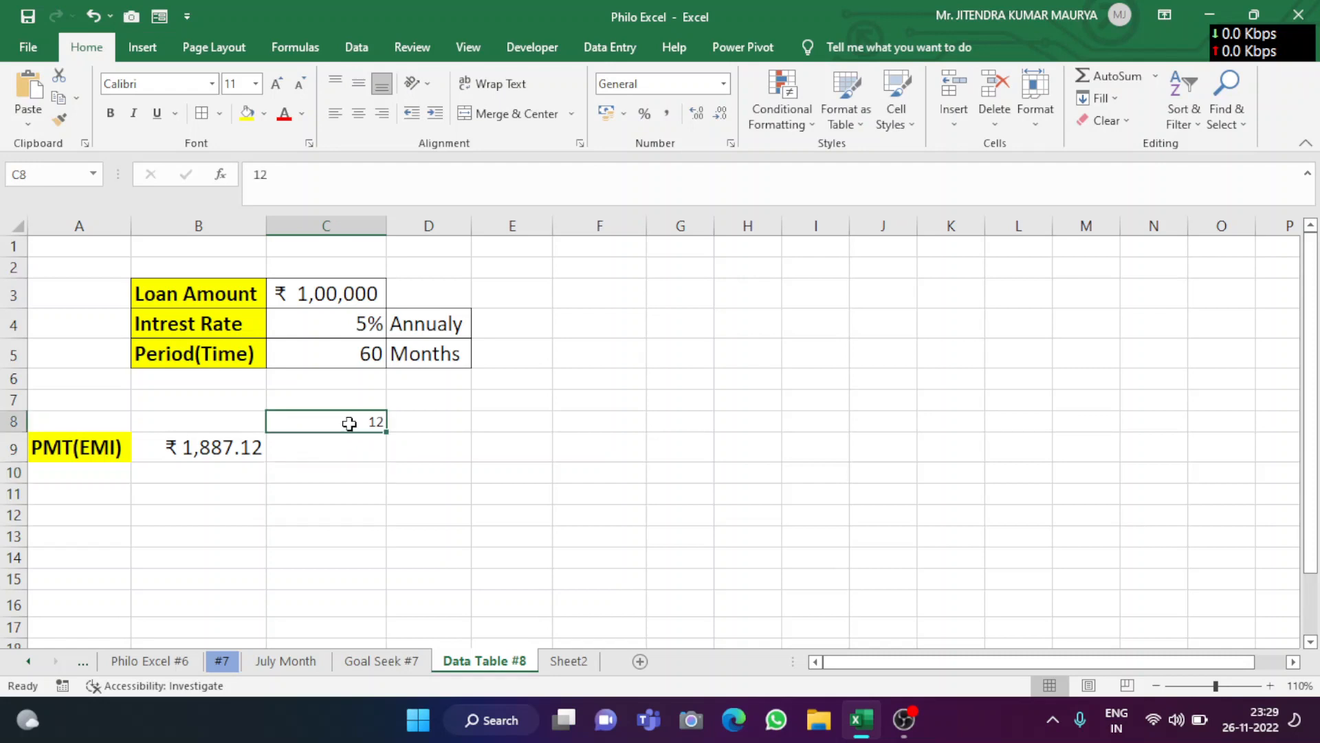
{"action": "left_click", "coordinate": [429, 422]}
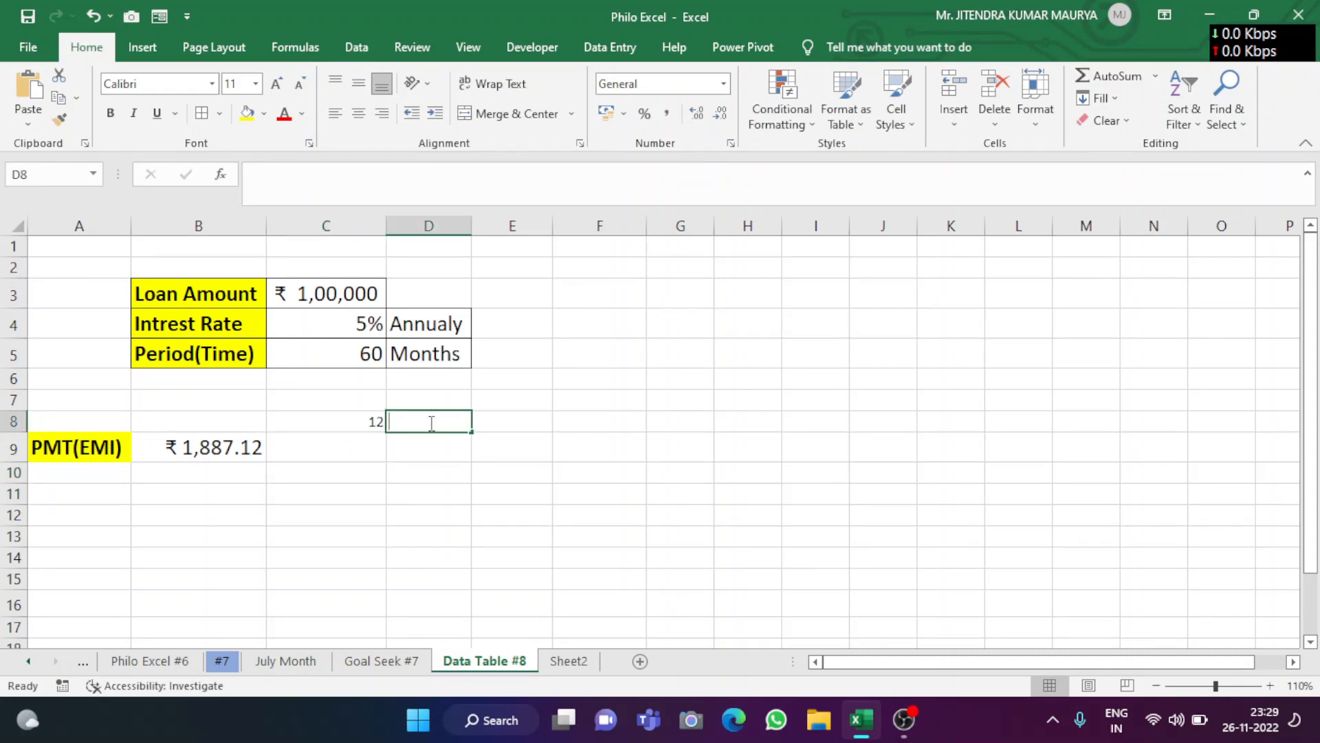
{"action": "type", "text": "24"}
{"action": "left_click", "coordinate": [468, 471]}
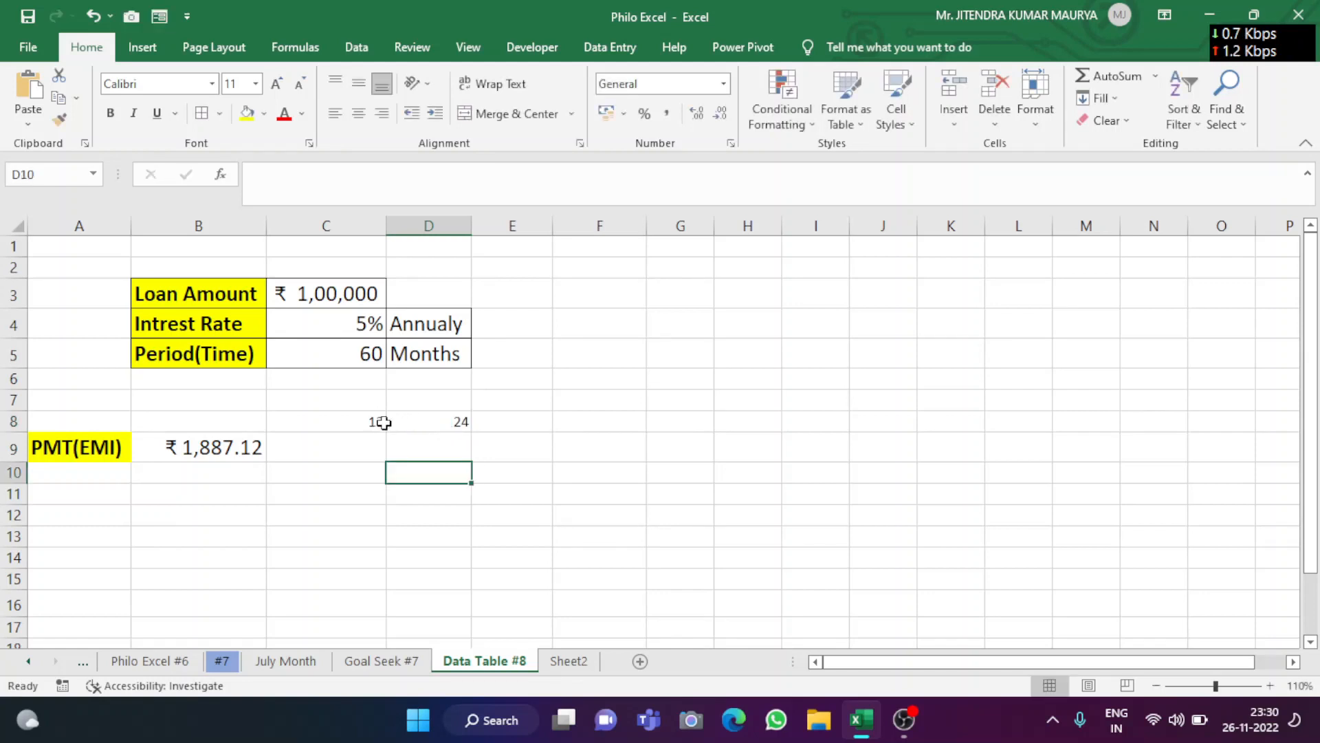
- Extend the period series from C8:D8 across to L8 in steps of 12, ending at 120
{"action": "left_click_drag", "start_coordinate": [383, 422], "coordinate": [1049, 432]}
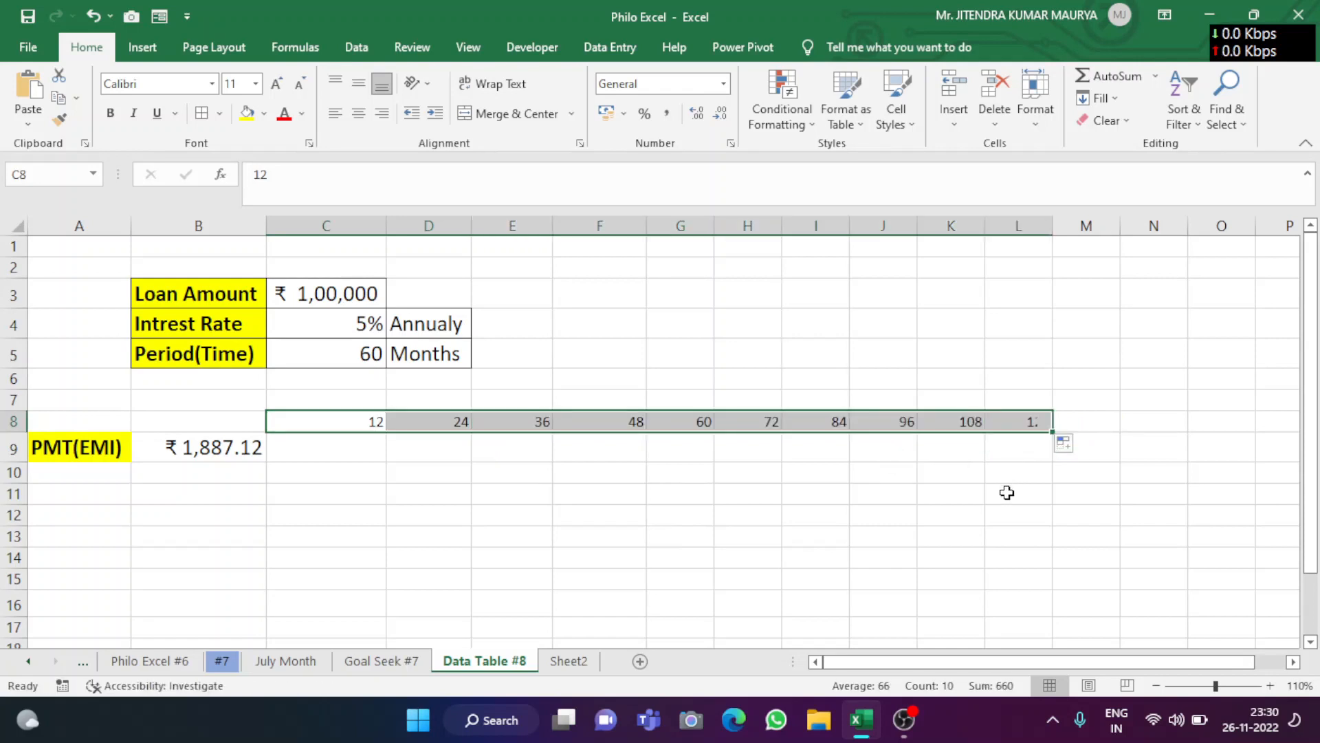
{"action": "left_click", "coordinate": [908, 472]}
{"action": "left_click", "coordinate": [356, 424]}
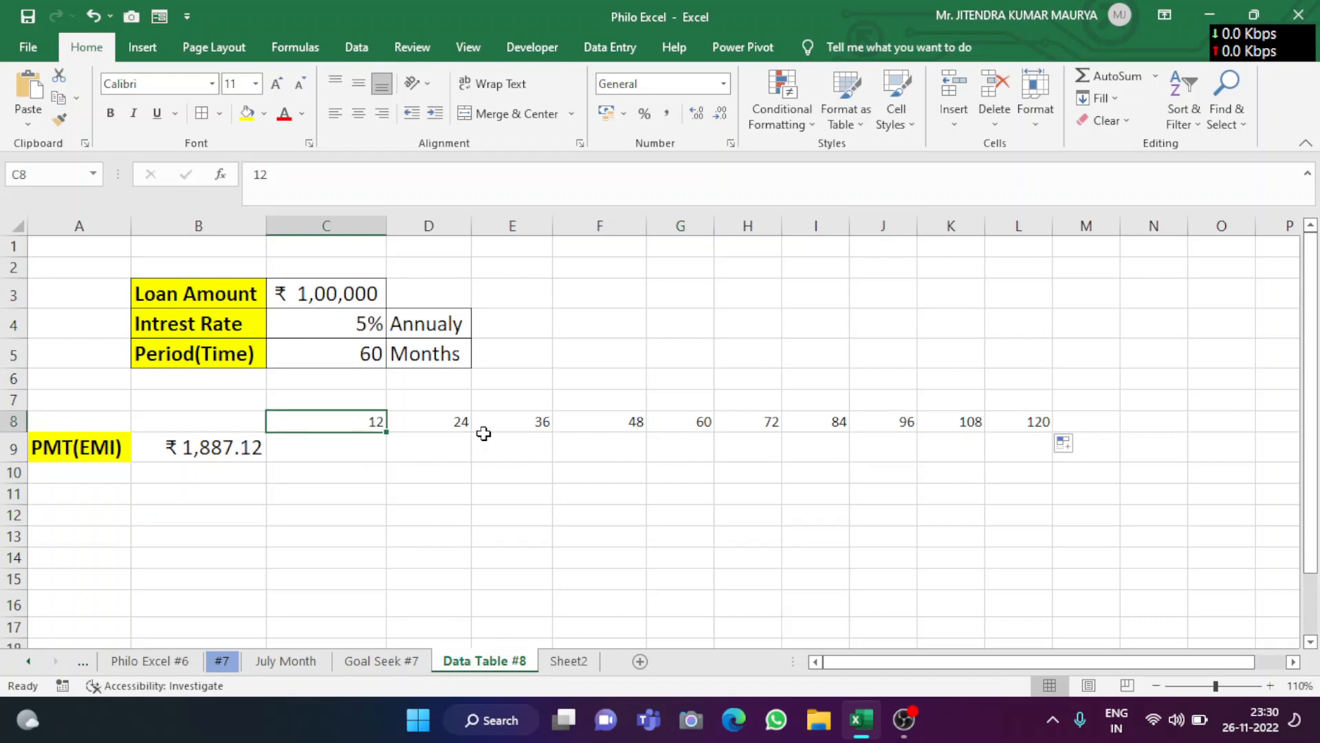
{"action": "left_click", "coordinate": [440, 422]}
{"action": "left_click", "coordinate": [536, 422]}
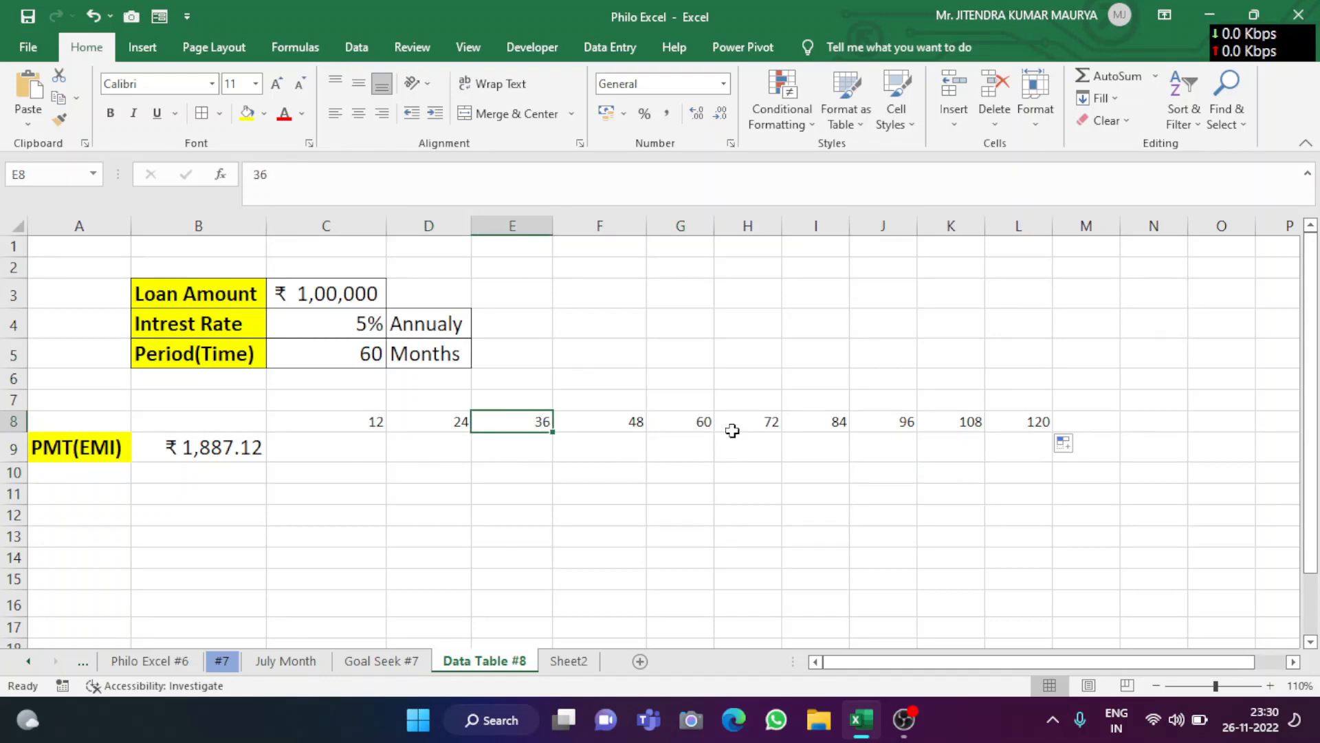
{"action": "left_click", "coordinate": [632, 421]}
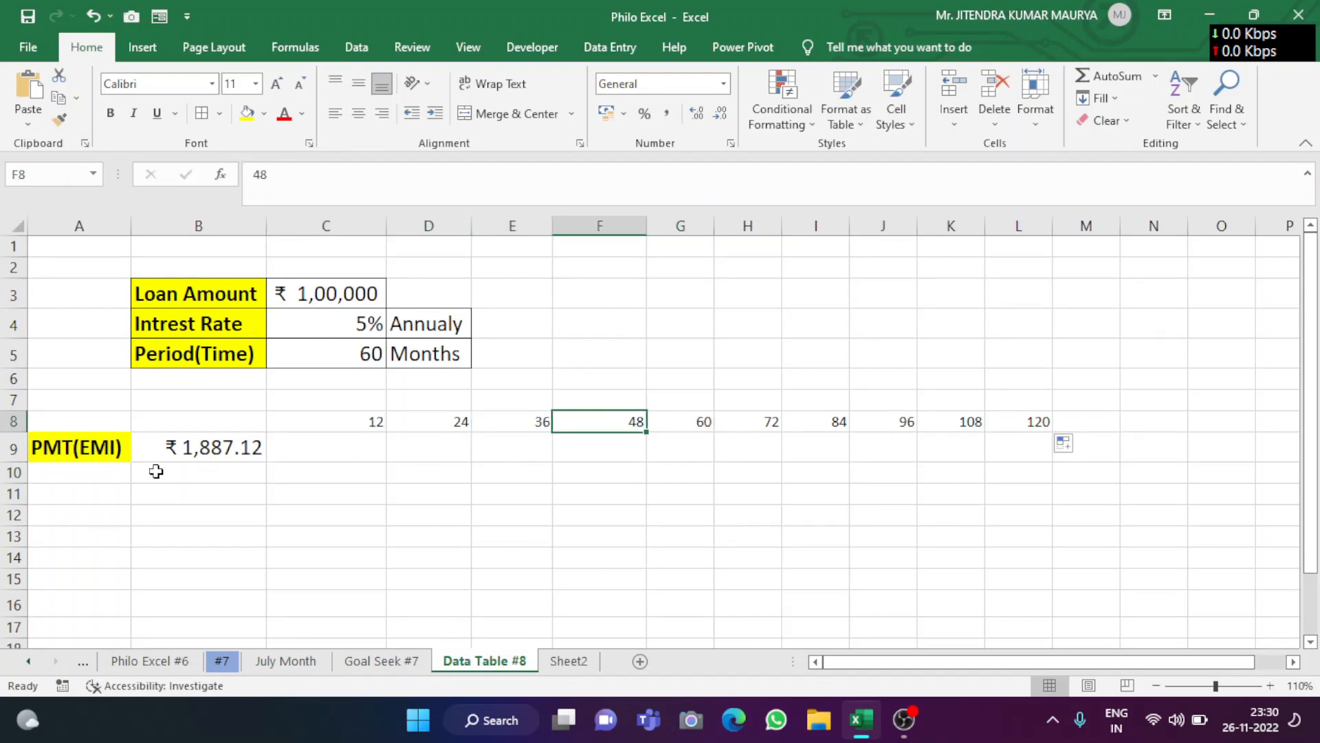
{"action": "left_click", "coordinate": [204, 471]}
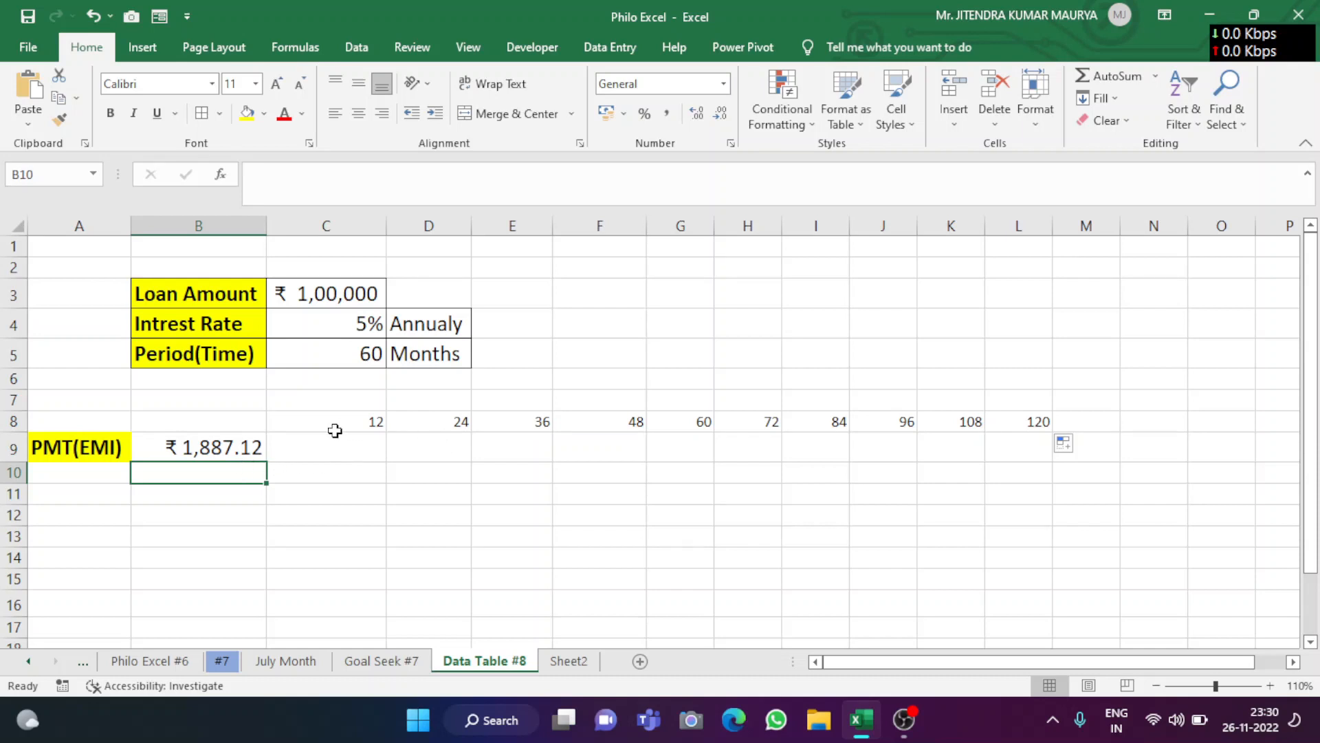
- Move the period values from C8:L8 down one row to C9:L9, beside the EMI result
{"action": "left_click_drag", "start_coordinate": [339, 423], "coordinate": [896, 417]}
{"action": "left_click_drag", "start_coordinate": [1028, 421], "coordinate": [1030, 421]}
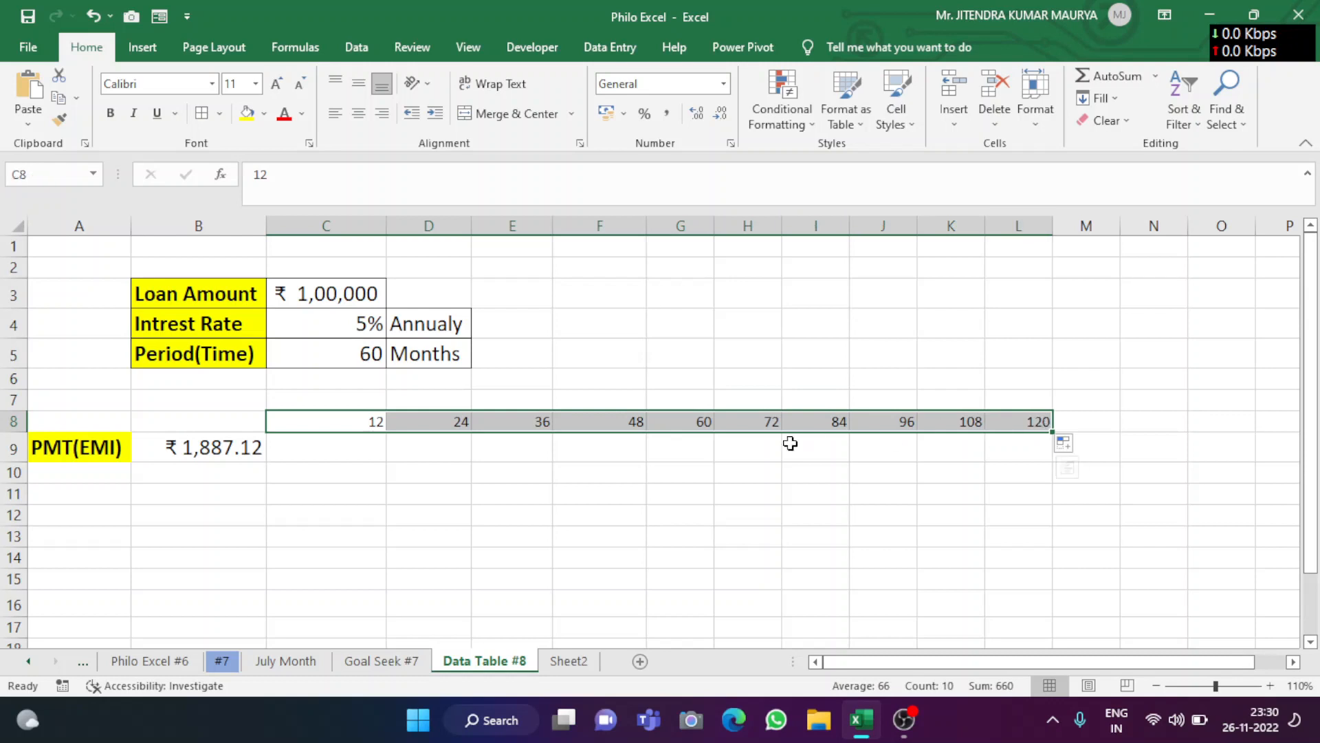
{"action": "left_click_drag", "start_coordinate": [701, 435], "coordinate": [702, 440]}
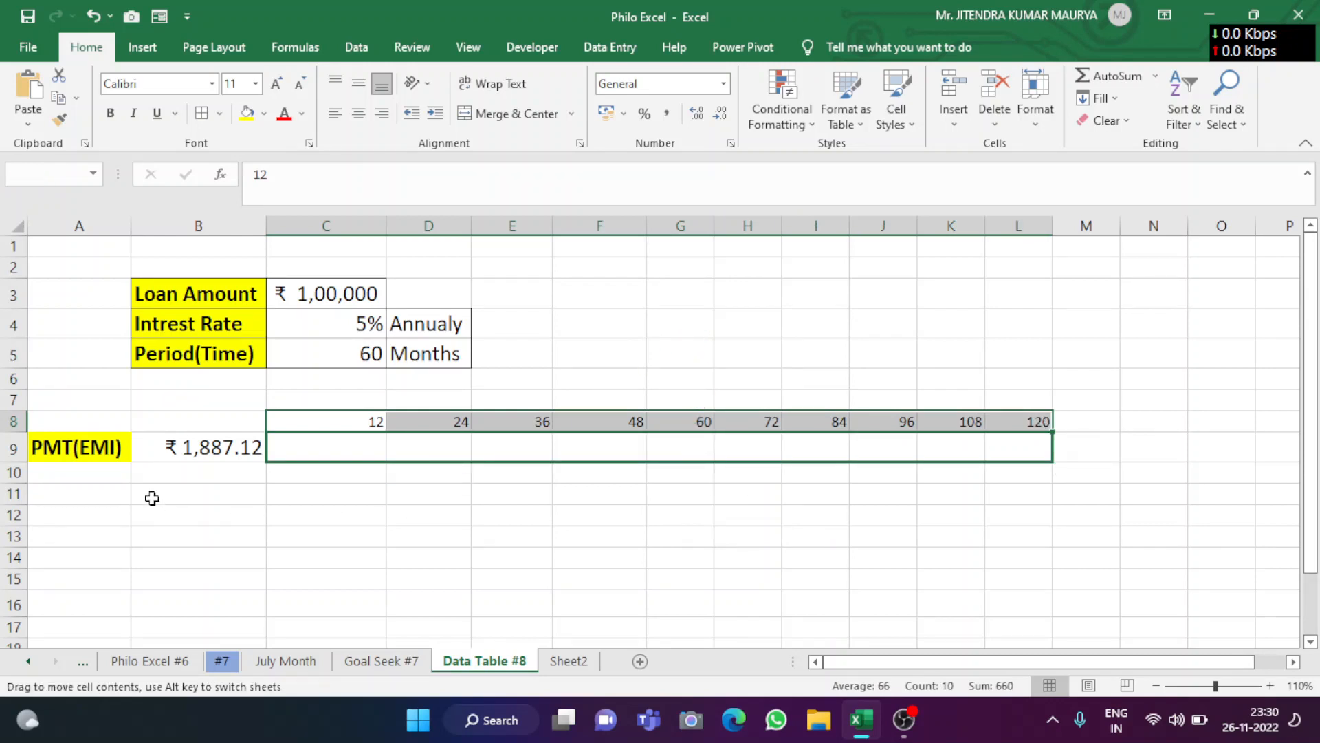
{"action": "left_click", "coordinate": [193, 469]}
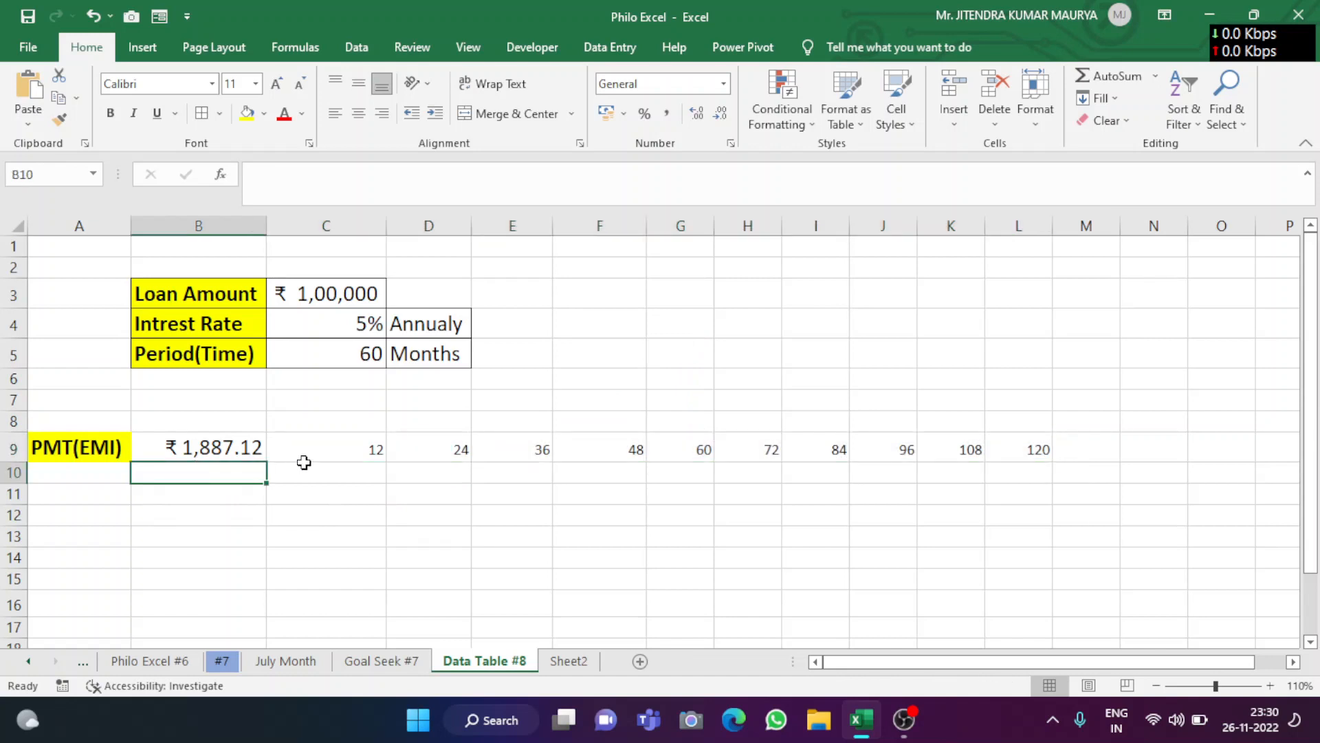
- Increase the font size of the period values in C9:L9
{"action": "left_click_drag", "start_coordinate": [344, 449], "coordinate": [1031, 443]}
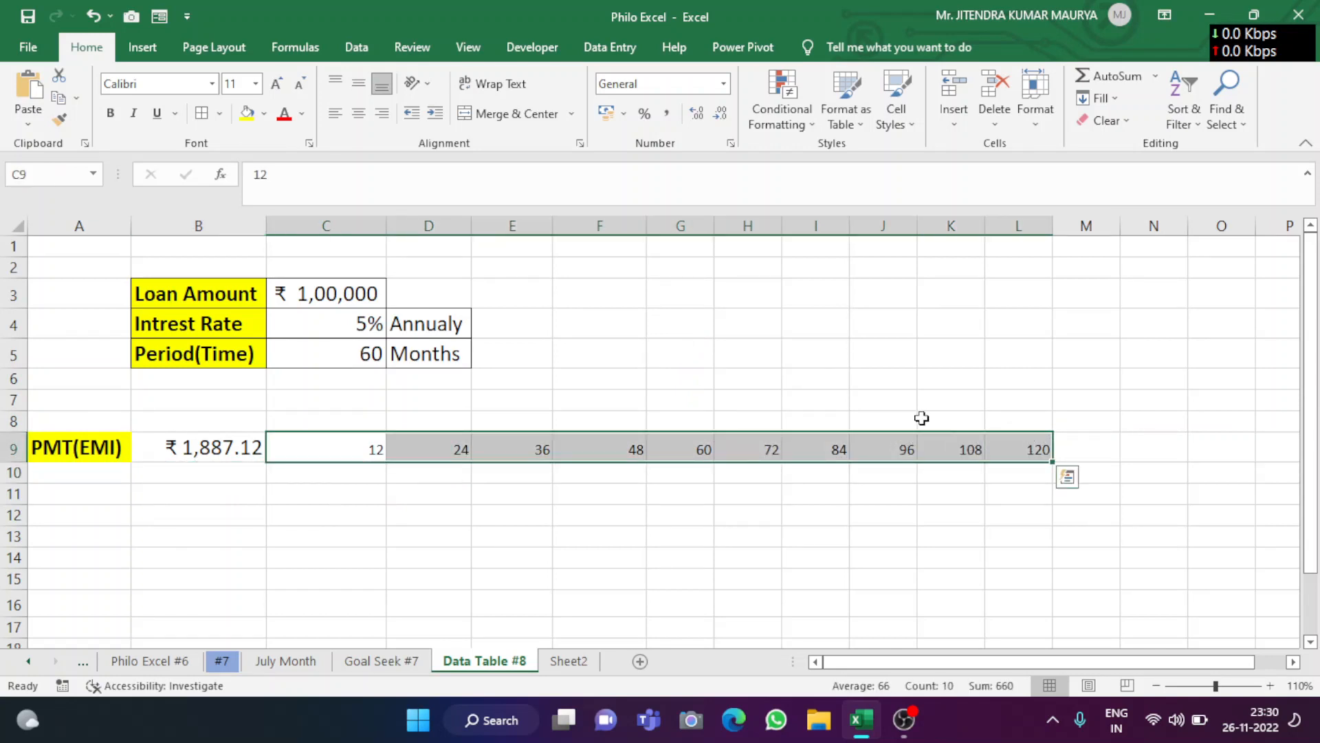
{"action": "left_click", "coordinate": [276, 84]}
{"action": "left_click", "coordinate": [276, 84]}
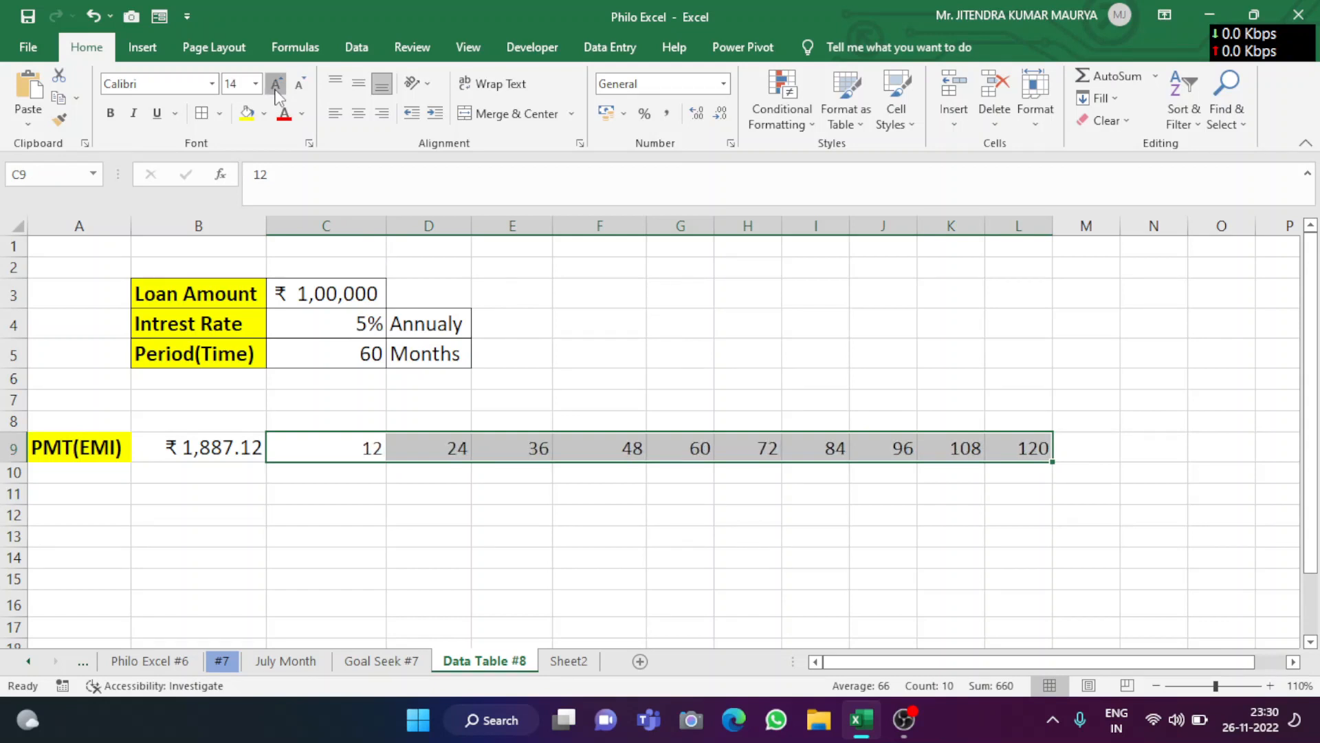
{"action": "left_click", "coordinate": [376, 471]}
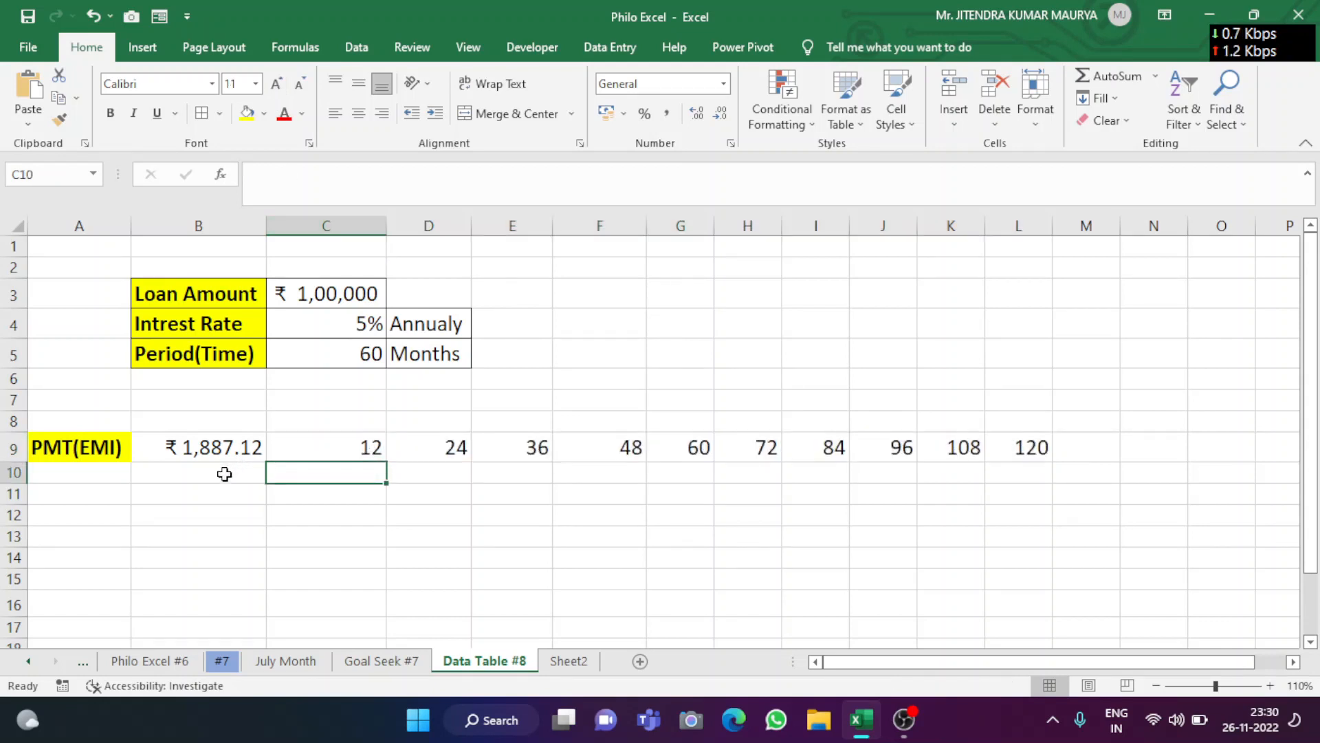
- Enter the loan amounts 100000 in B10 and 200000 in B11, below the EMI result
{"action": "left_click", "coordinate": [222, 472]}
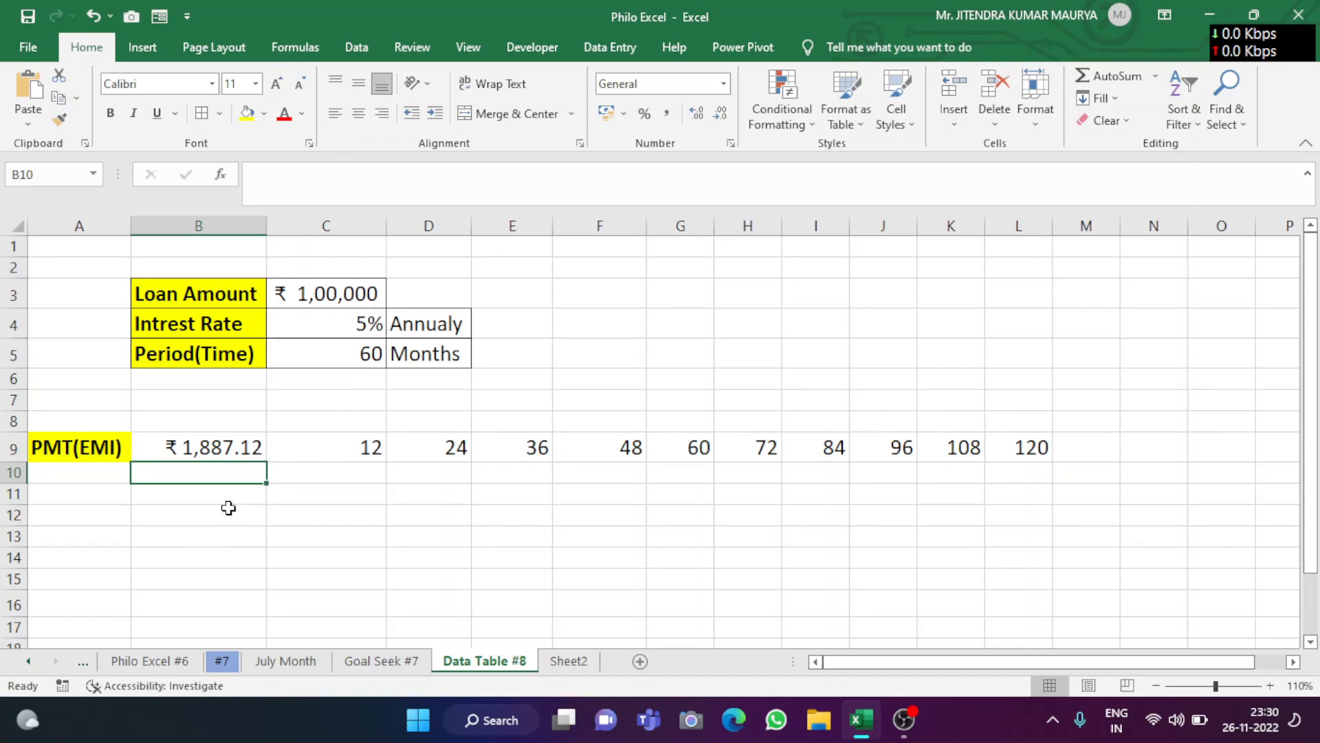
{"action": "type", "text": "10"}
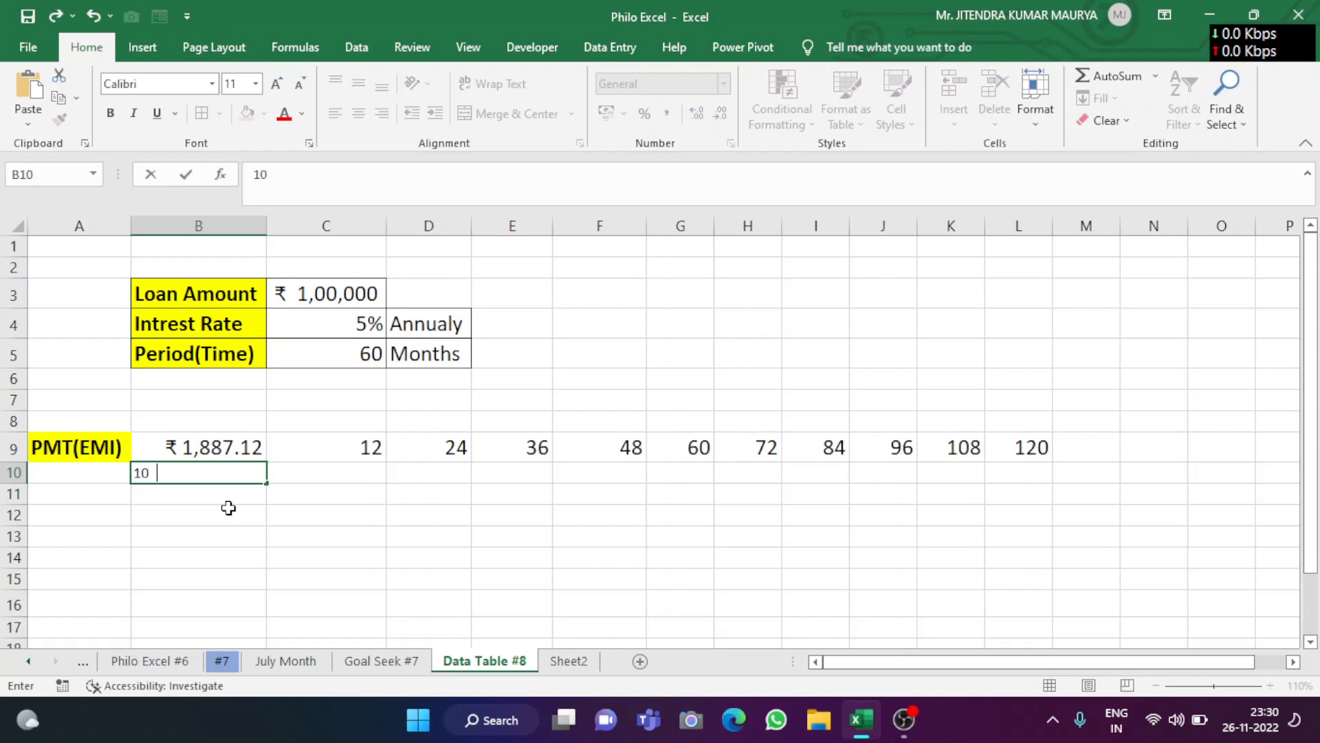
{"action": "type", "text": "000"}
{"action": "type", "text": "0"}
{"action": "key", "text": "Return"}
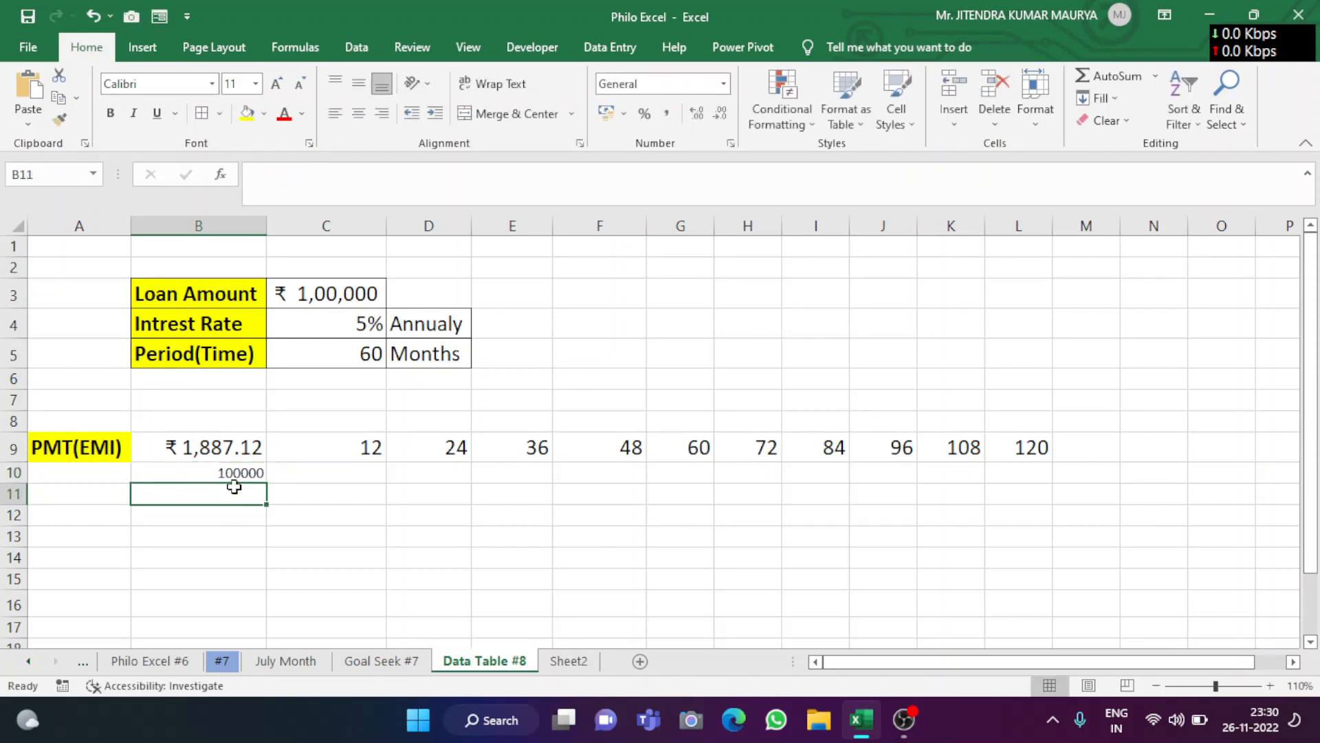
{"action": "type", "text": "200000"}
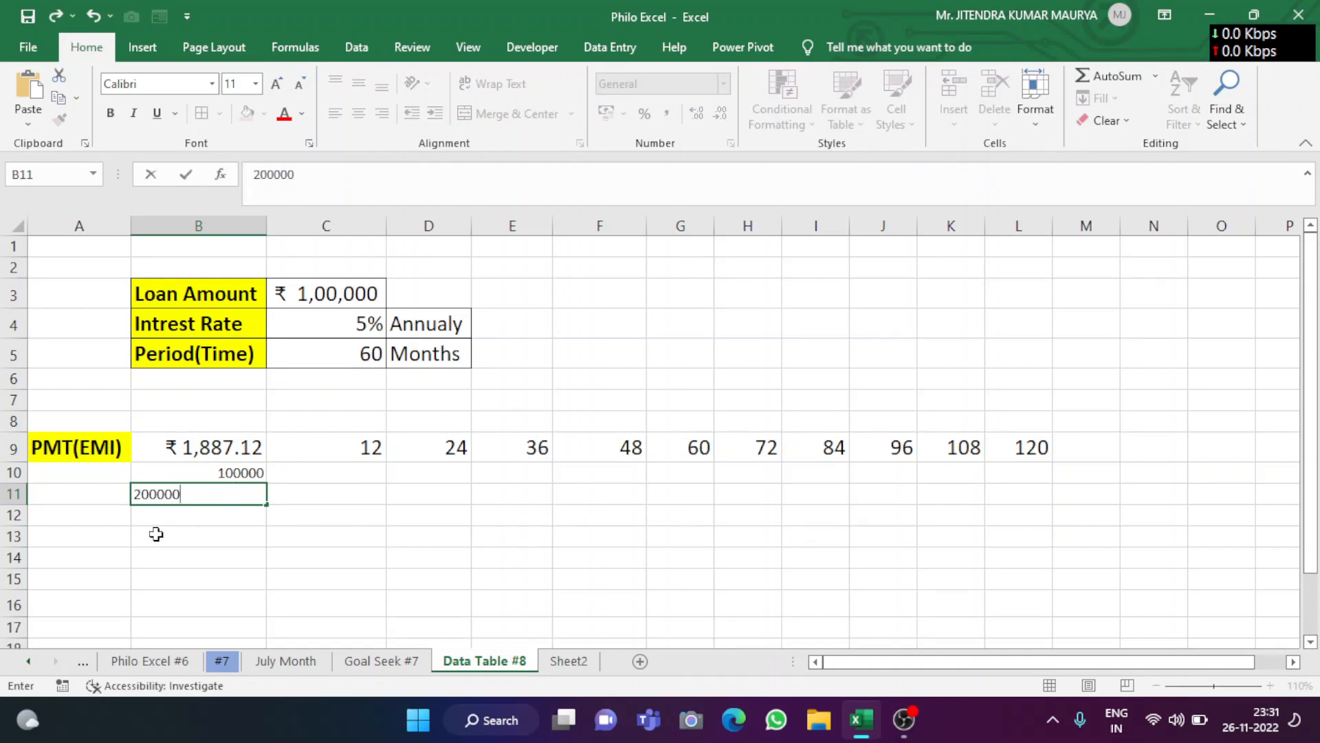
{"action": "key", "text": "Return"}
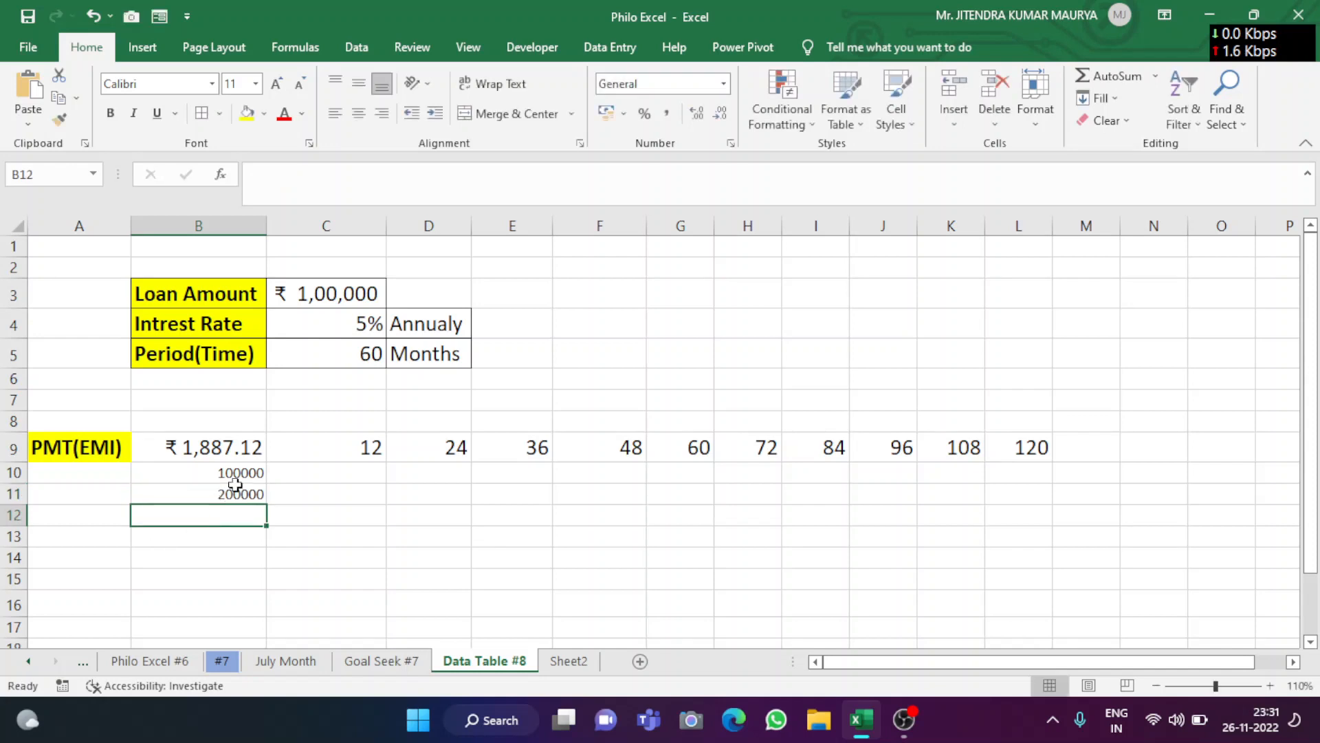
- Extend the loan amount series from B10:B11 down to 600000 in B15 and set its font size to 16
{"action": "left_click_drag", "start_coordinate": [235, 476], "coordinate": [272, 583]}
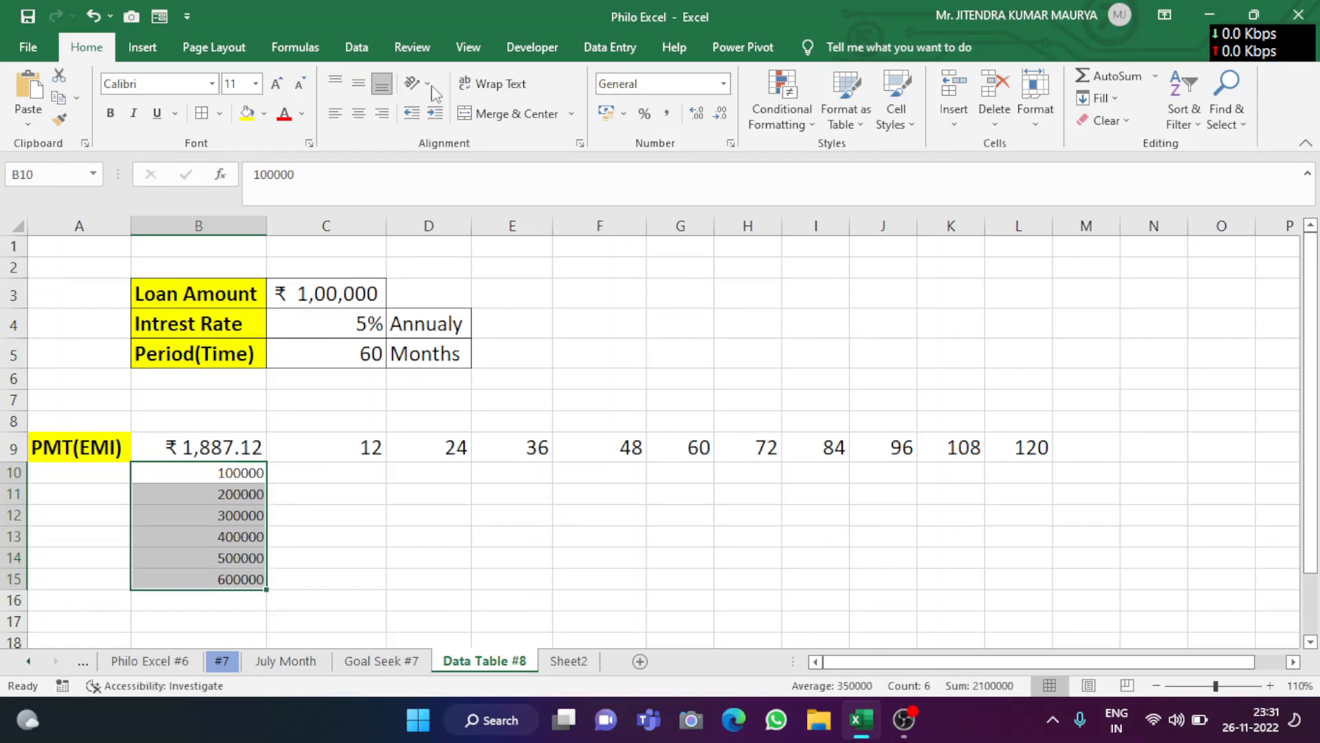
{"action": "left_click", "coordinate": [278, 82]}
{"action": "left_click", "coordinate": [279, 83]}
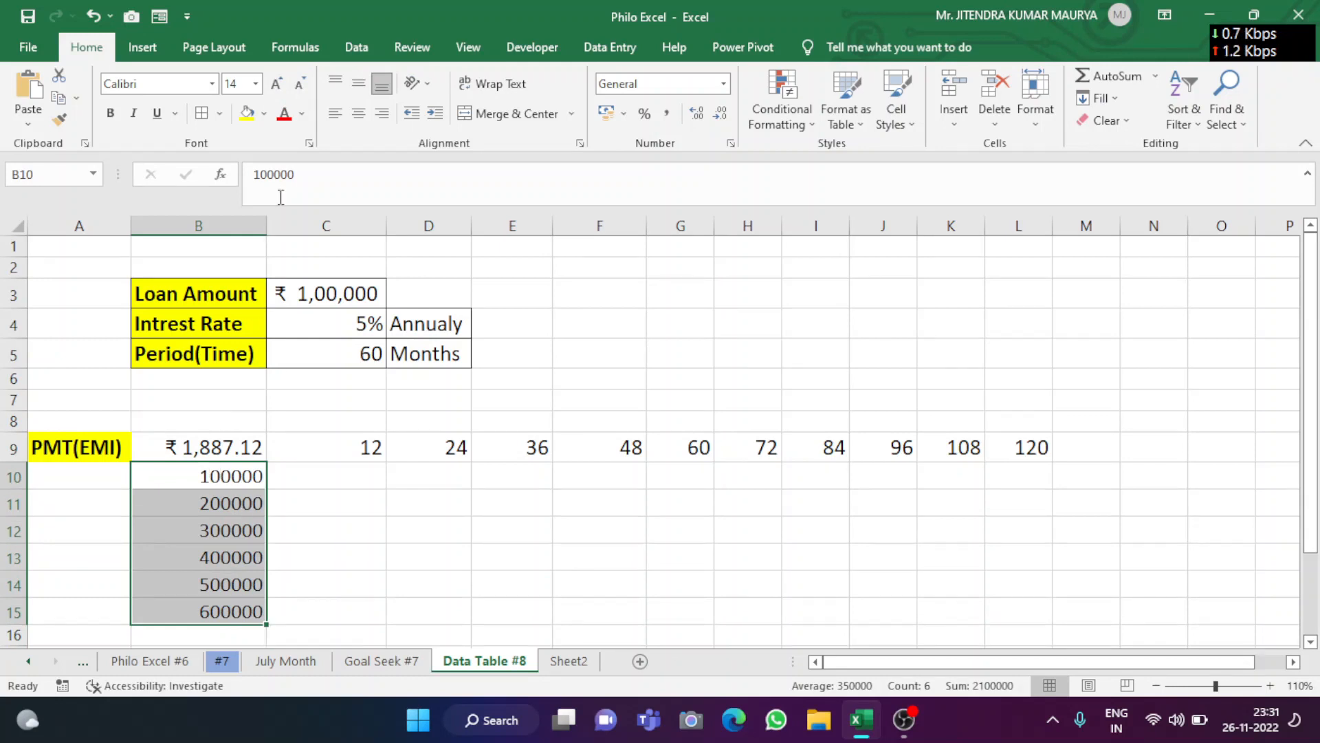
{"action": "left_click", "coordinate": [277, 83]}
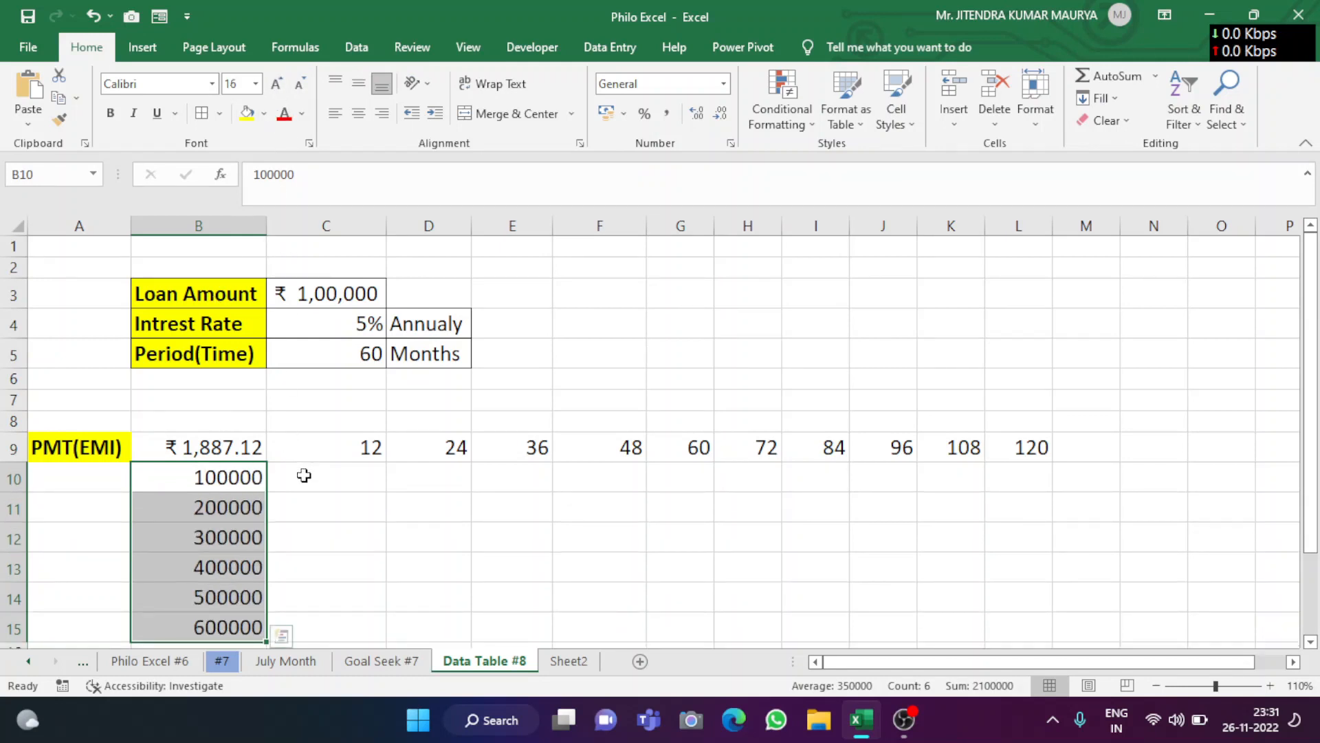
- Set the font size of the empty result range C10:L15 to 16
{"action": "left_click_drag", "start_coordinate": [321, 482], "coordinate": [999, 617]}
{"action": "left_click", "coordinate": [276, 84]}
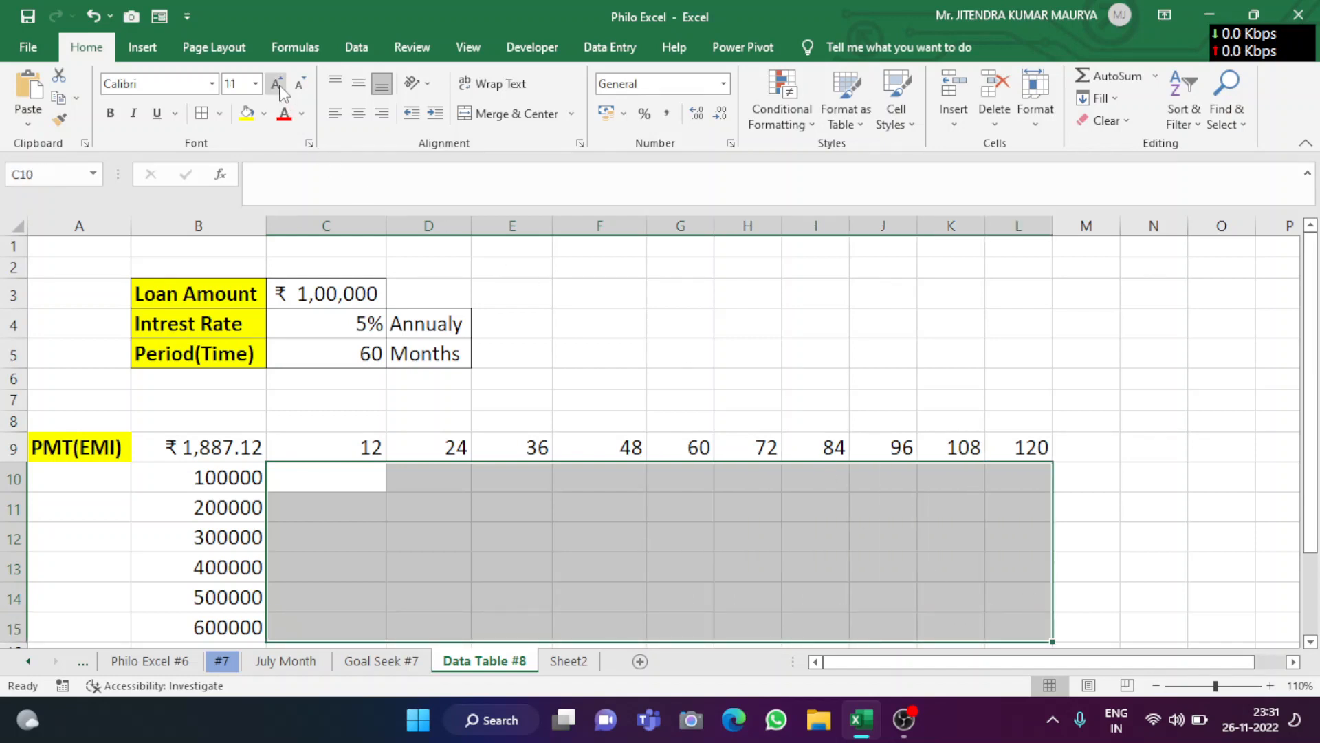
{"action": "left_click", "coordinate": [276, 83]}
{"action": "left_click", "coordinate": [276, 83]}
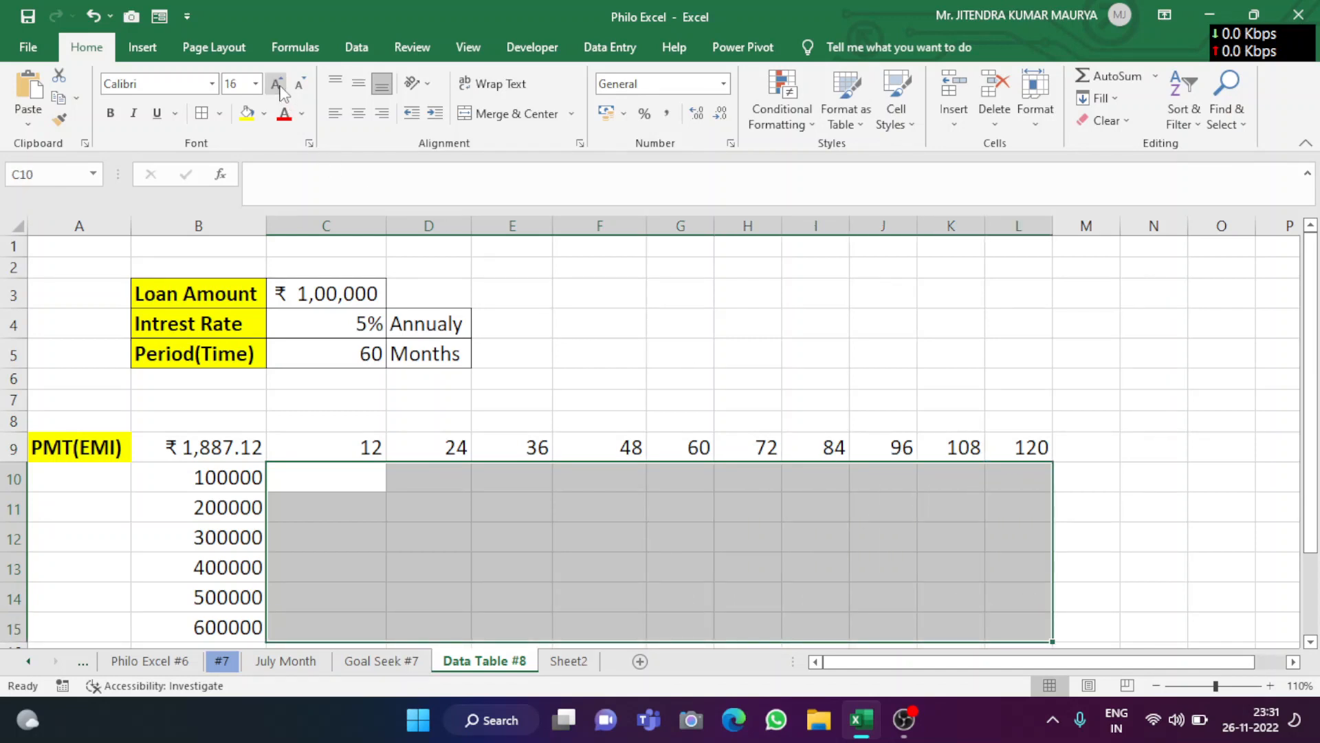
{"action": "left_click", "coordinate": [374, 568]}
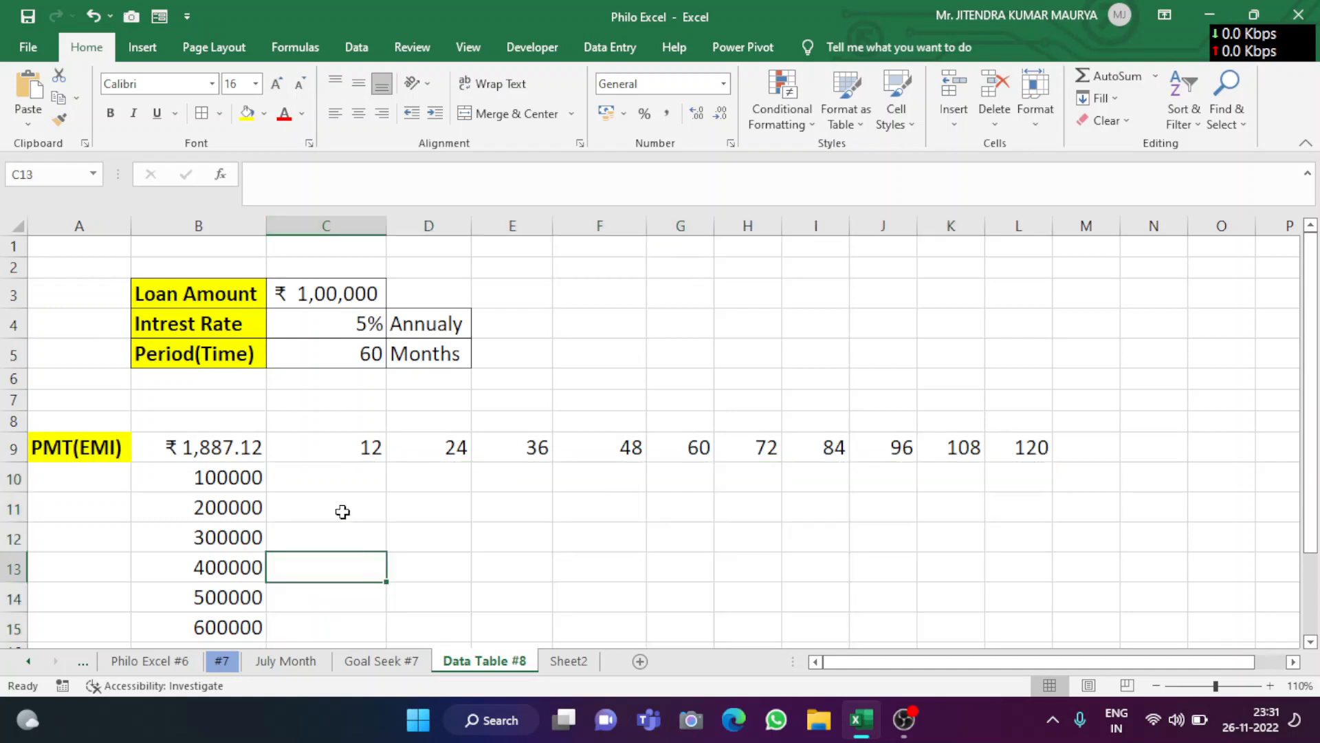
- Enter the year label 1Y in C8, above the 12-month period
{"action": "left_click", "coordinate": [334, 419]}
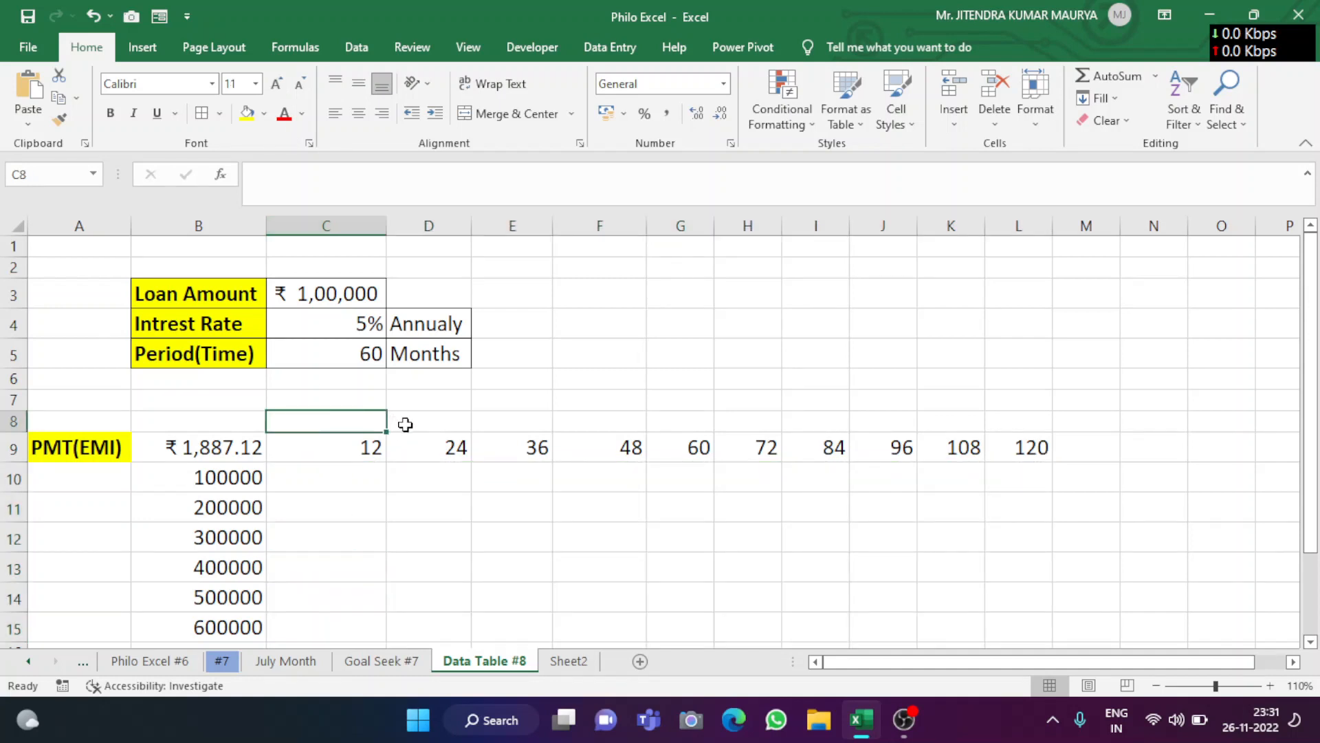
{"action": "type", "text": "1"}
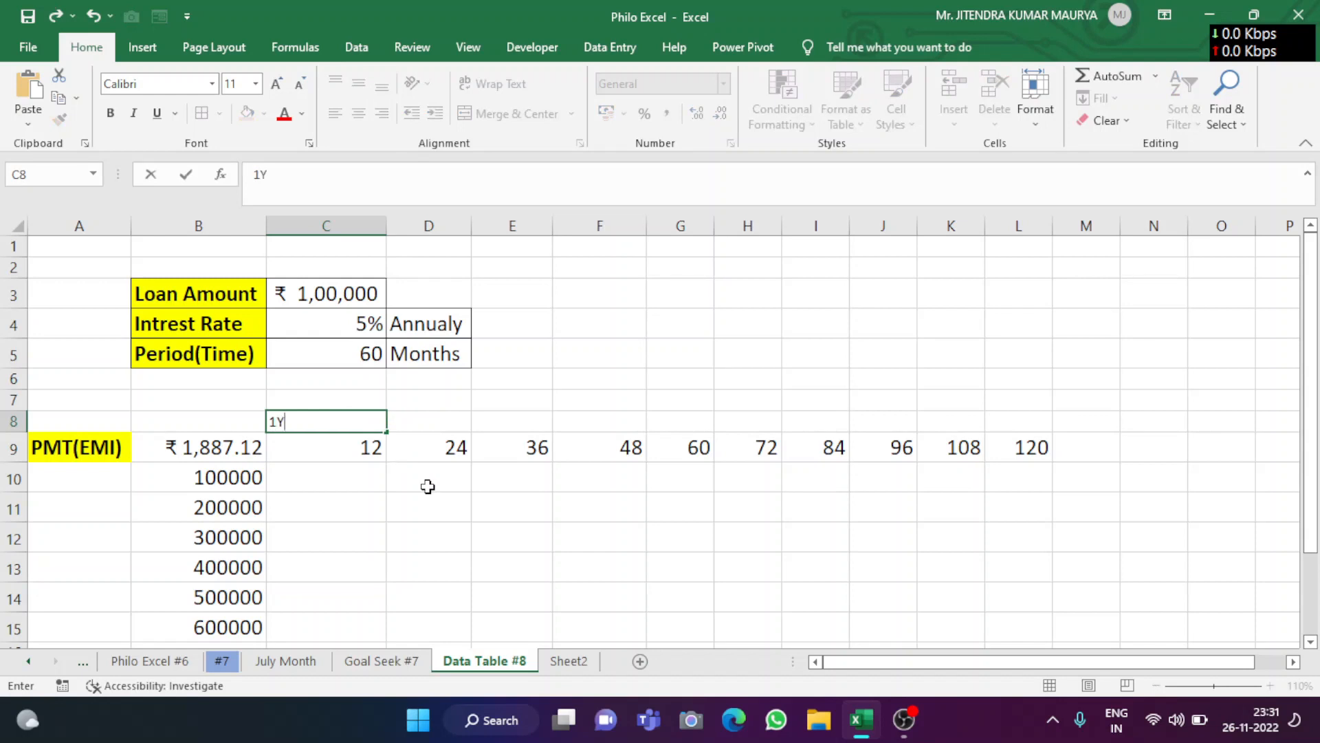
{"action": "type", "text": "Y"}
{"action": "left_click", "coordinate": [423, 481]}
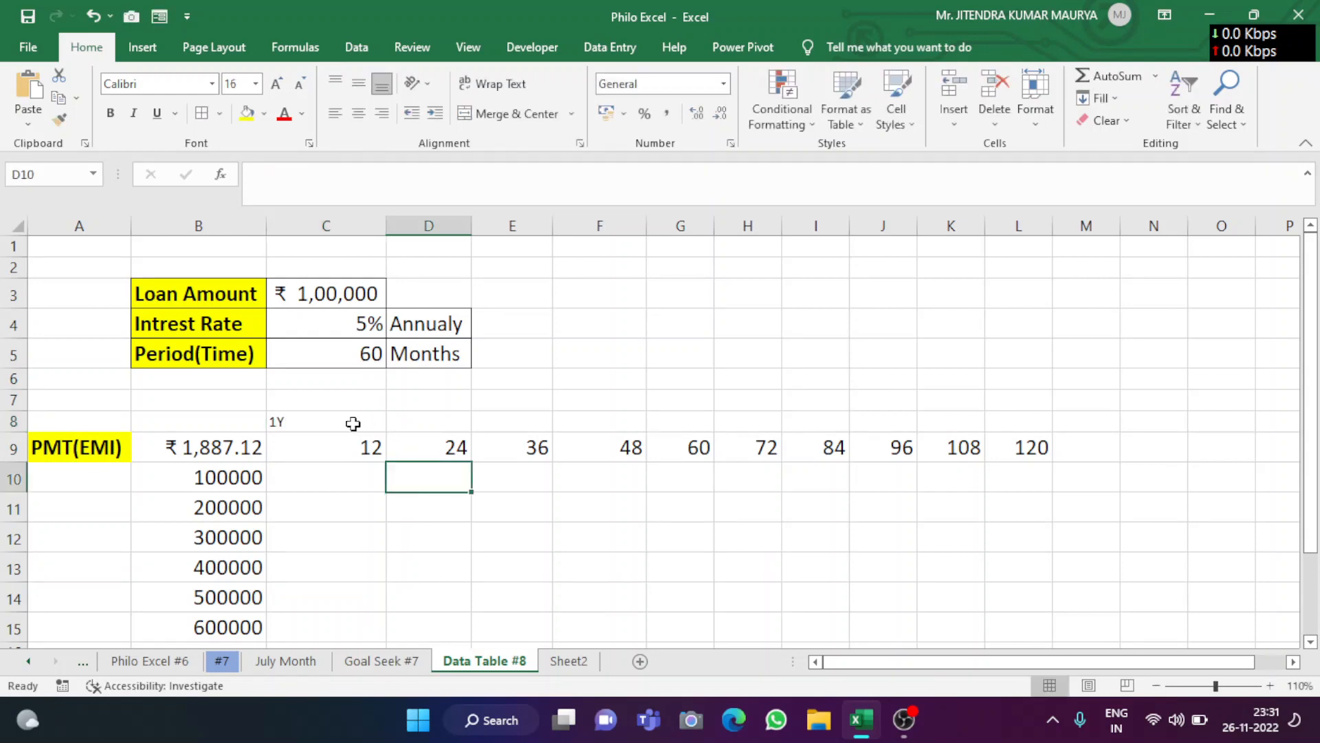
- Try to fill the 1Y label from C8 across to L8, and undo the fill
{"action": "left_click", "coordinate": [371, 422]}
{"action": "left_click_drag", "start_coordinate": [384, 431], "coordinate": [1036, 416]}
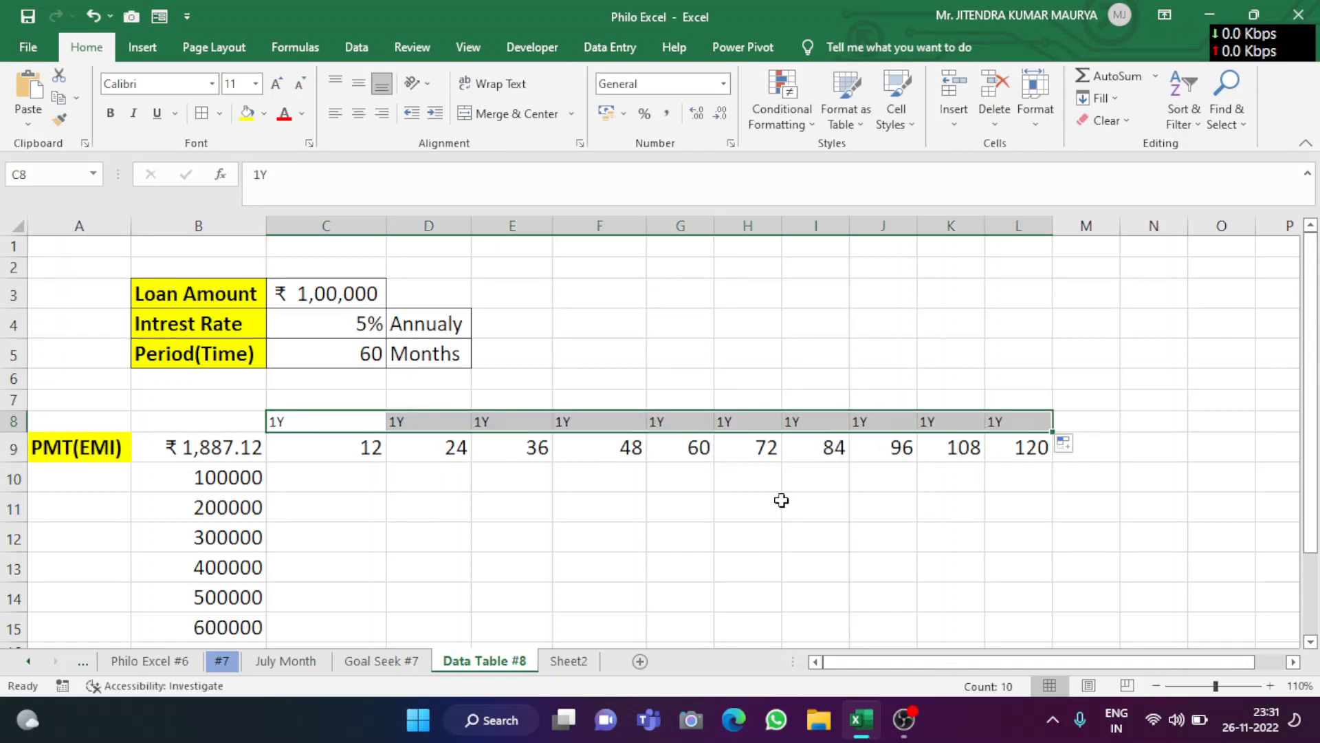
{"action": "key", "text": "ctrl+z"}
{"action": "left_click", "coordinate": [444, 571]}
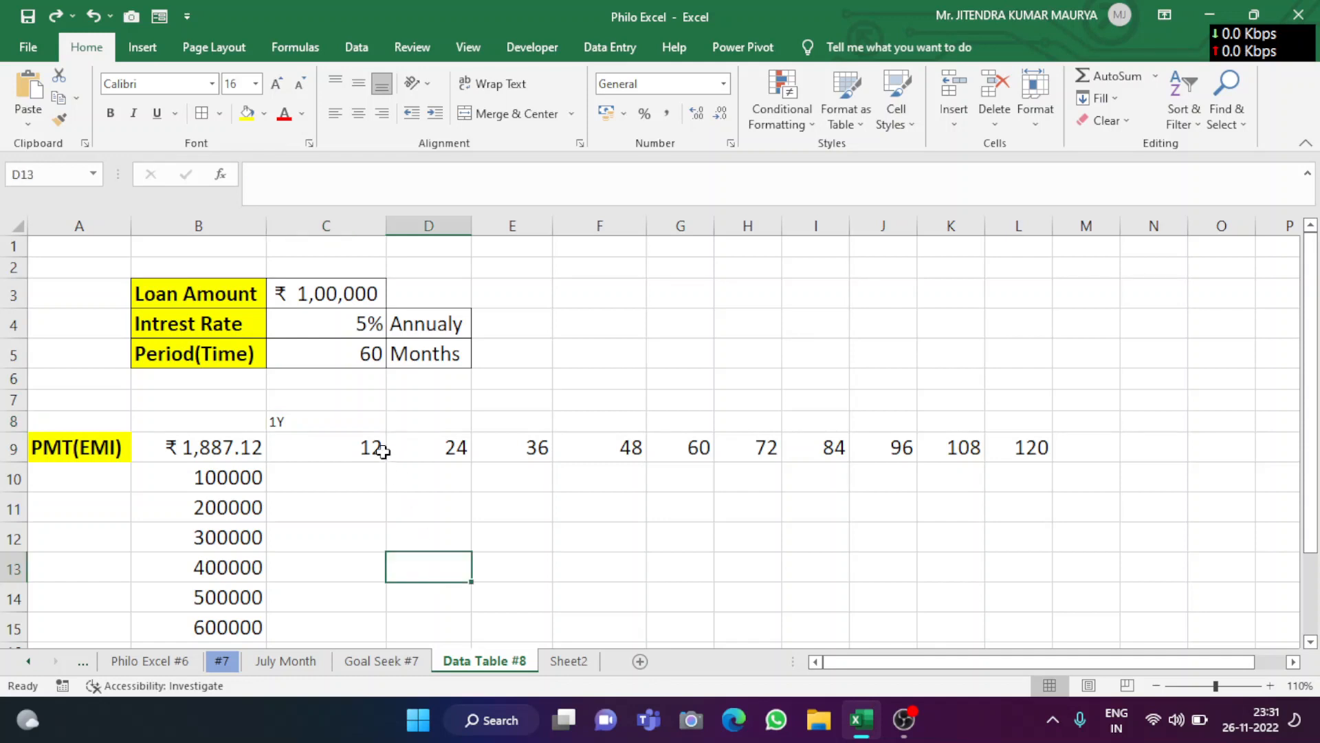
- Try right alignment on the 1Y label in C8 and settle on center alignment
{"action": "left_click", "coordinate": [359, 421]}
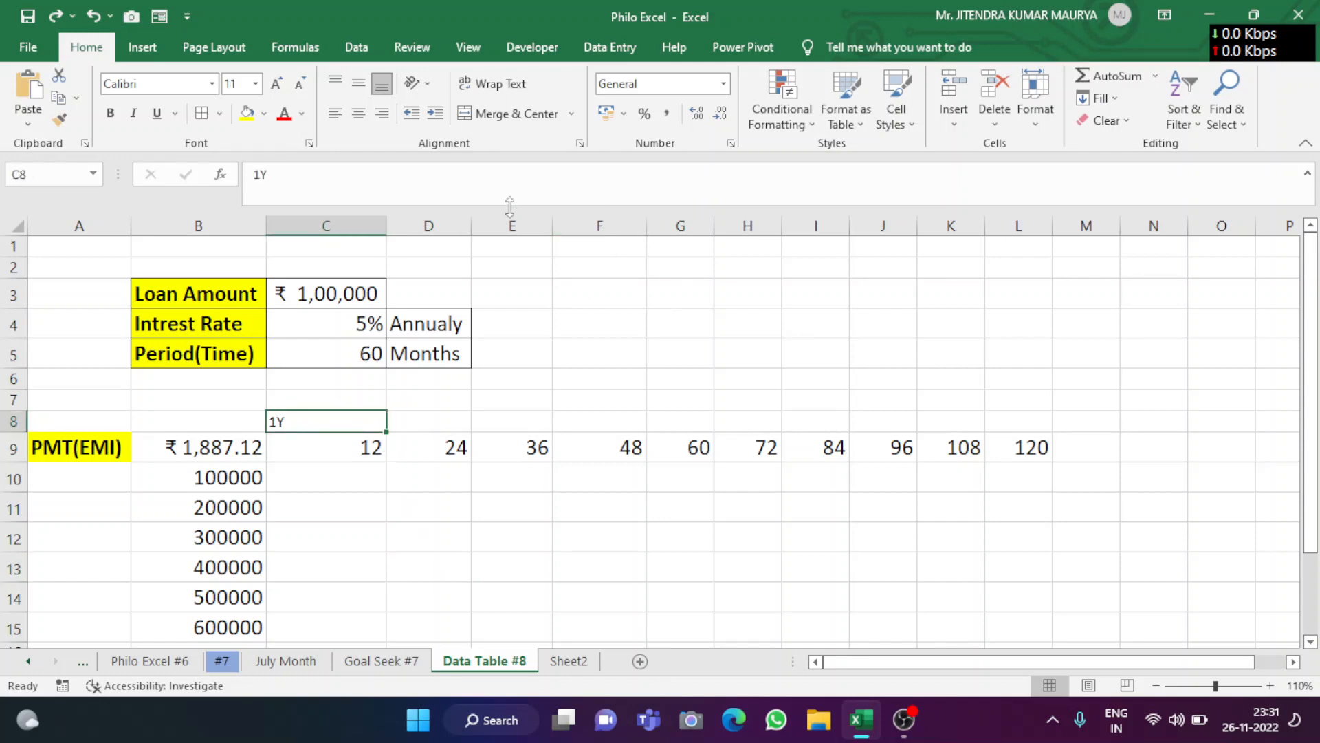
{"action": "left_click", "coordinate": [361, 471]}
{"action": "left_click", "coordinate": [337, 423]}
{"action": "left_click", "coordinate": [381, 113]}
{"action": "left_click", "coordinate": [358, 113]}
{"action": "left_click", "coordinate": [382, 113]}
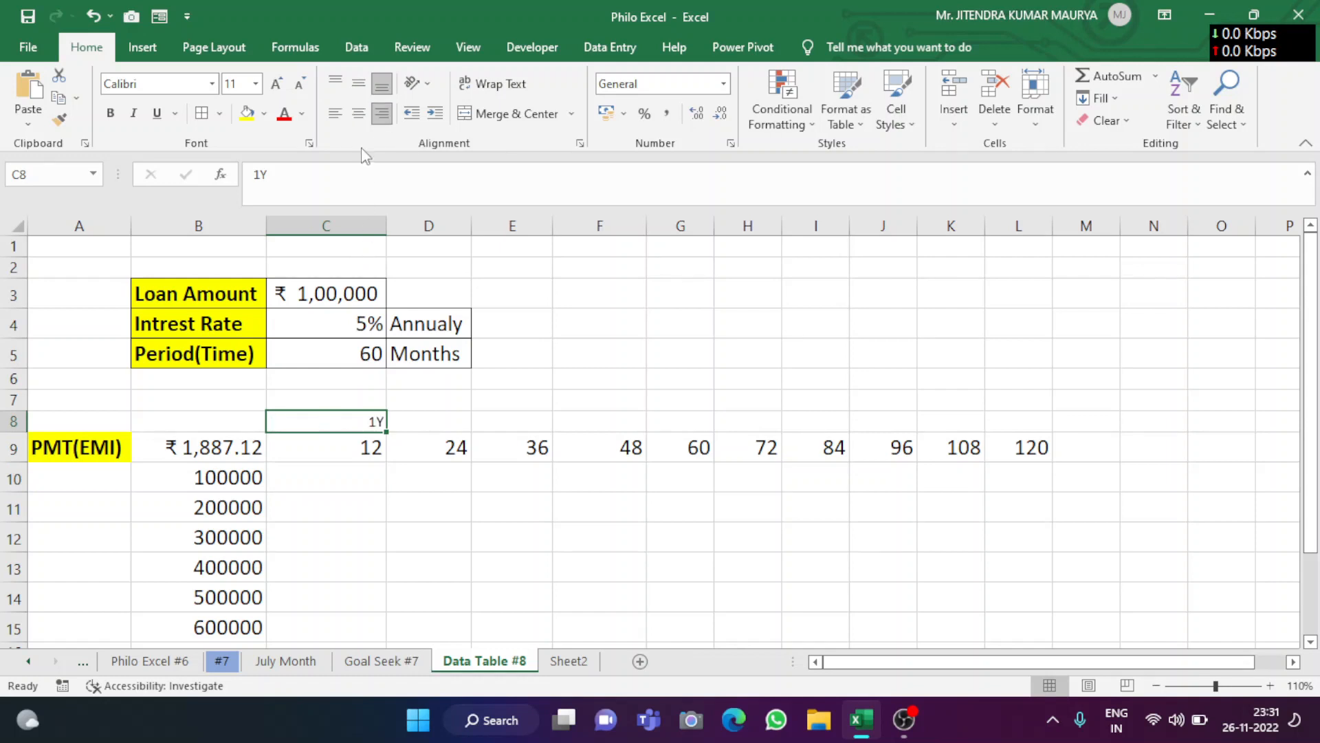
{"action": "left_click", "coordinate": [358, 112]}
{"action": "left_click", "coordinate": [413, 473]}
- Try to fill the centered 1Y label from C8 across to F8, and undo the fill
{"action": "left_click", "coordinate": [367, 419]}
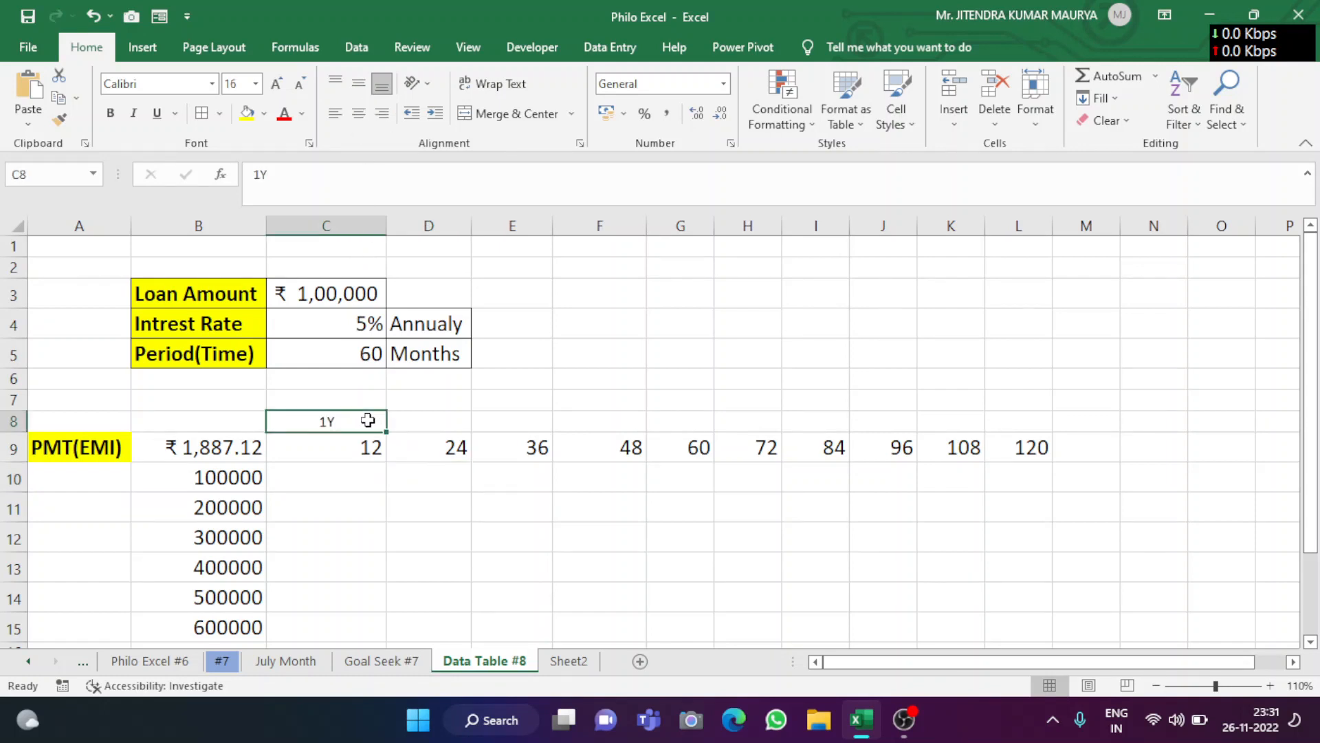
{"action": "left_click_drag", "start_coordinate": [387, 435], "coordinate": [672, 437]}
{"action": "mouse_move", "coordinate": [587, 440]}
{"action": "left_mouse_down"}
{"action": "mouse_move", "coordinate": [401, 423]}
{"action": "mouse_move", "coordinate": [598, 443]}
{"action": "mouse_move", "coordinate": [592, 423]}
{"action": "left_mouse_up"}
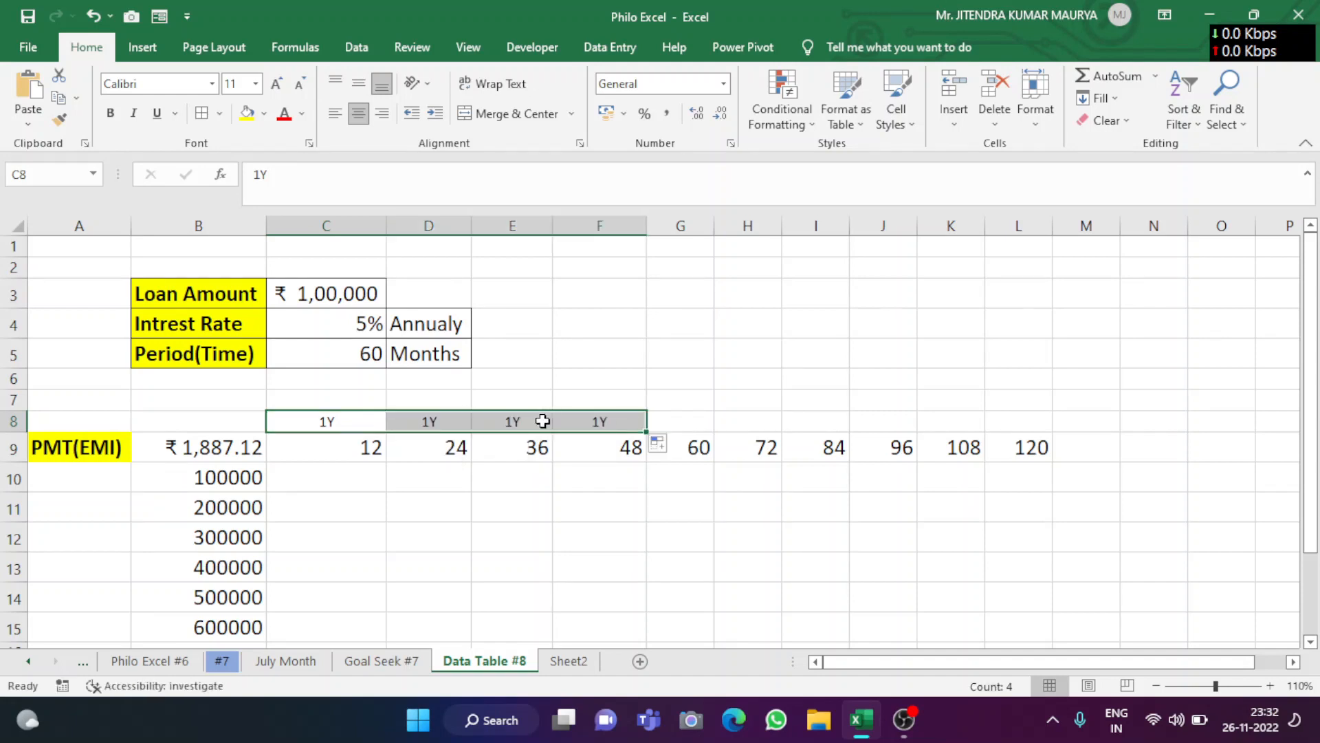
{"action": "key", "text": "ctrl+z"}
{"action": "left_click", "coordinate": [471, 507]}
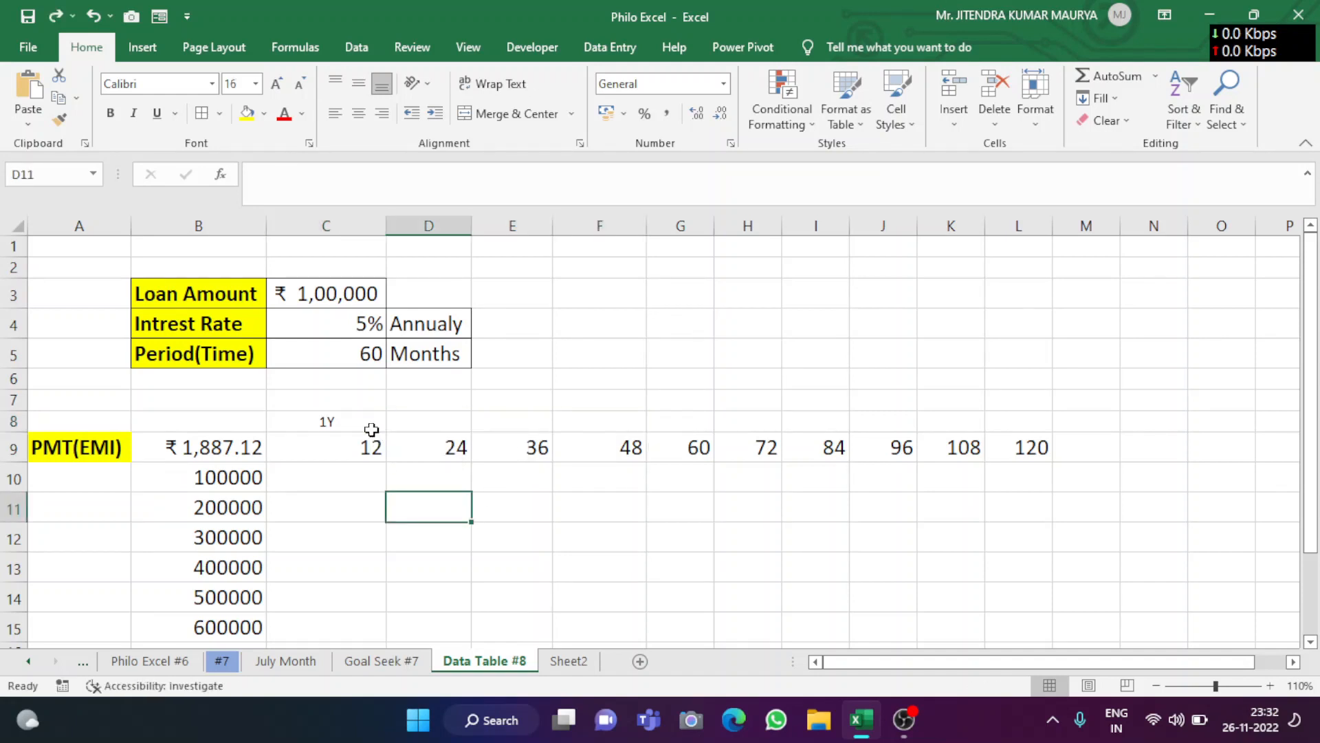
- Shorten the label in C8 to the number 1 and right-align it
{"action": "double_click", "coordinate": [371, 429]}
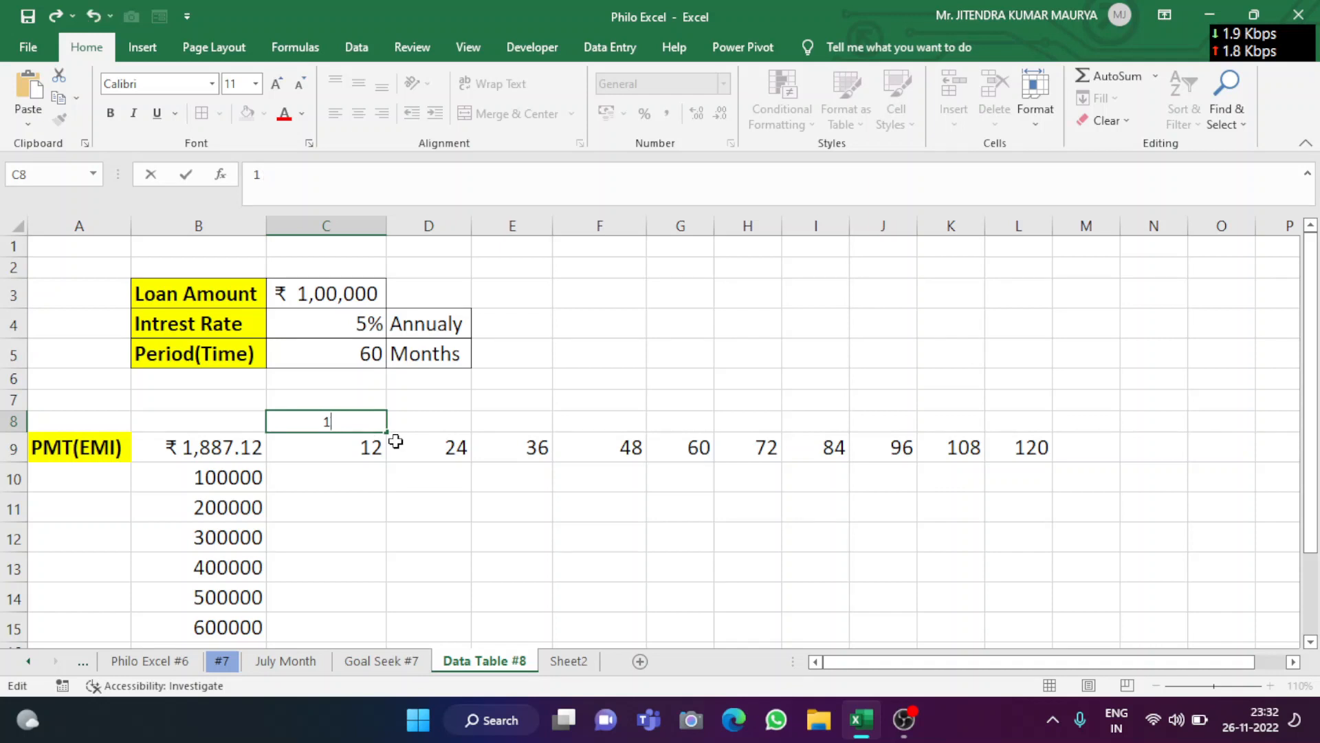
{"action": "left_click", "coordinate": [519, 576]}
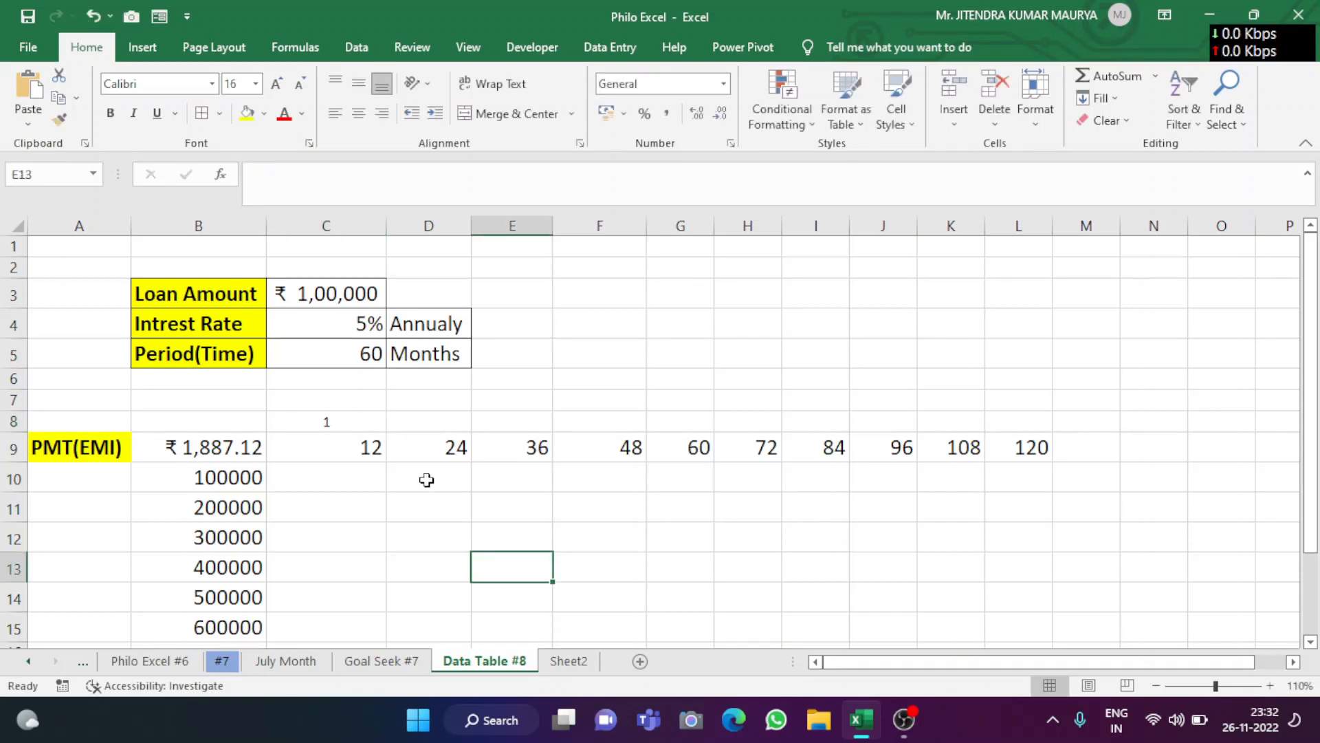
{"action": "left_click", "coordinate": [364, 425]}
{"action": "left_click", "coordinate": [381, 113]}
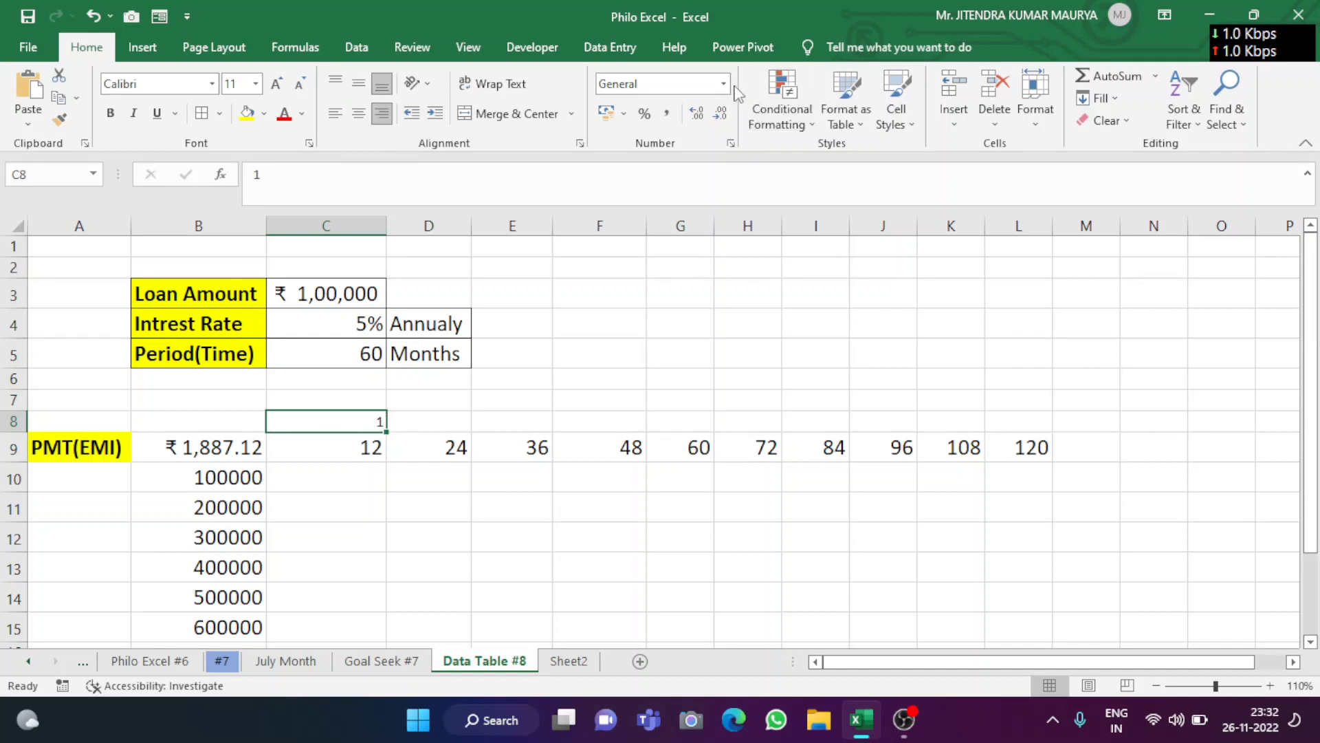
- Keep C8 in General format, change it back to 1Y, and try to fill it across to L8
{"action": "left_click", "coordinate": [724, 83]}
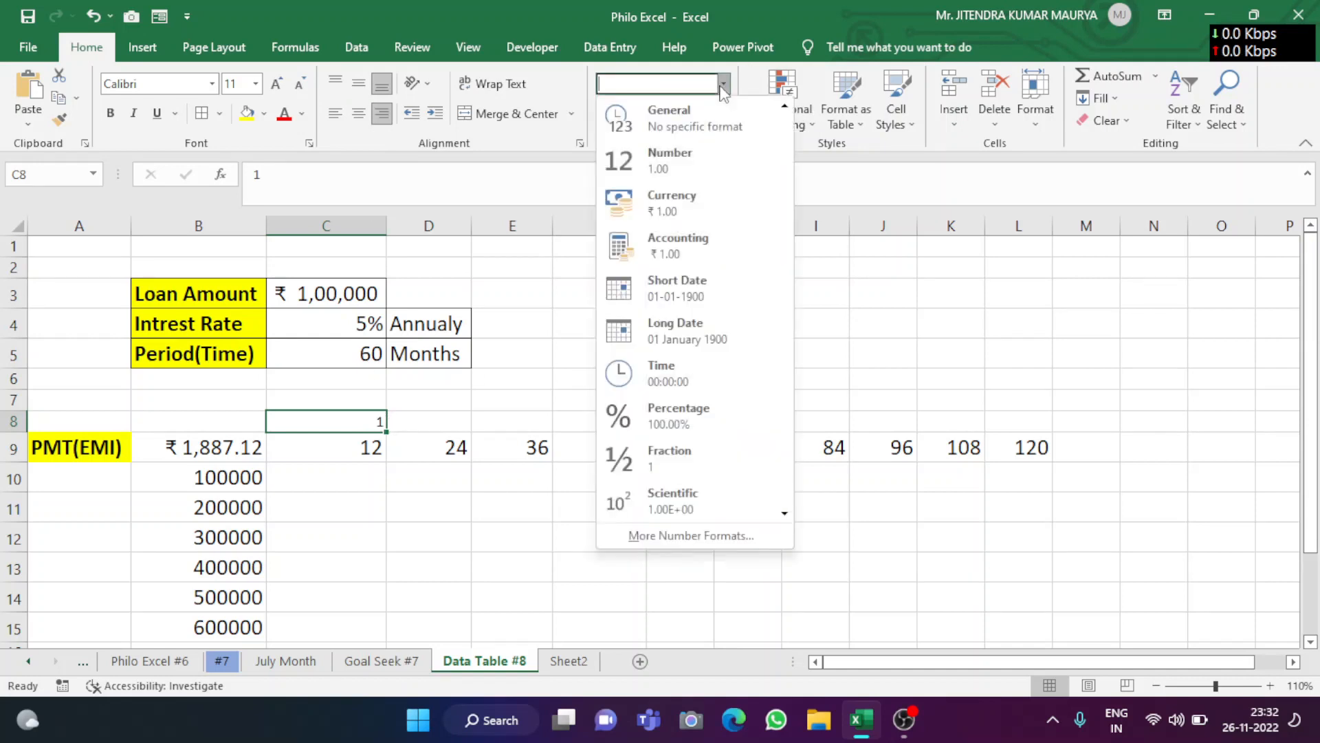
{"action": "left_click", "coordinate": [701, 136]}
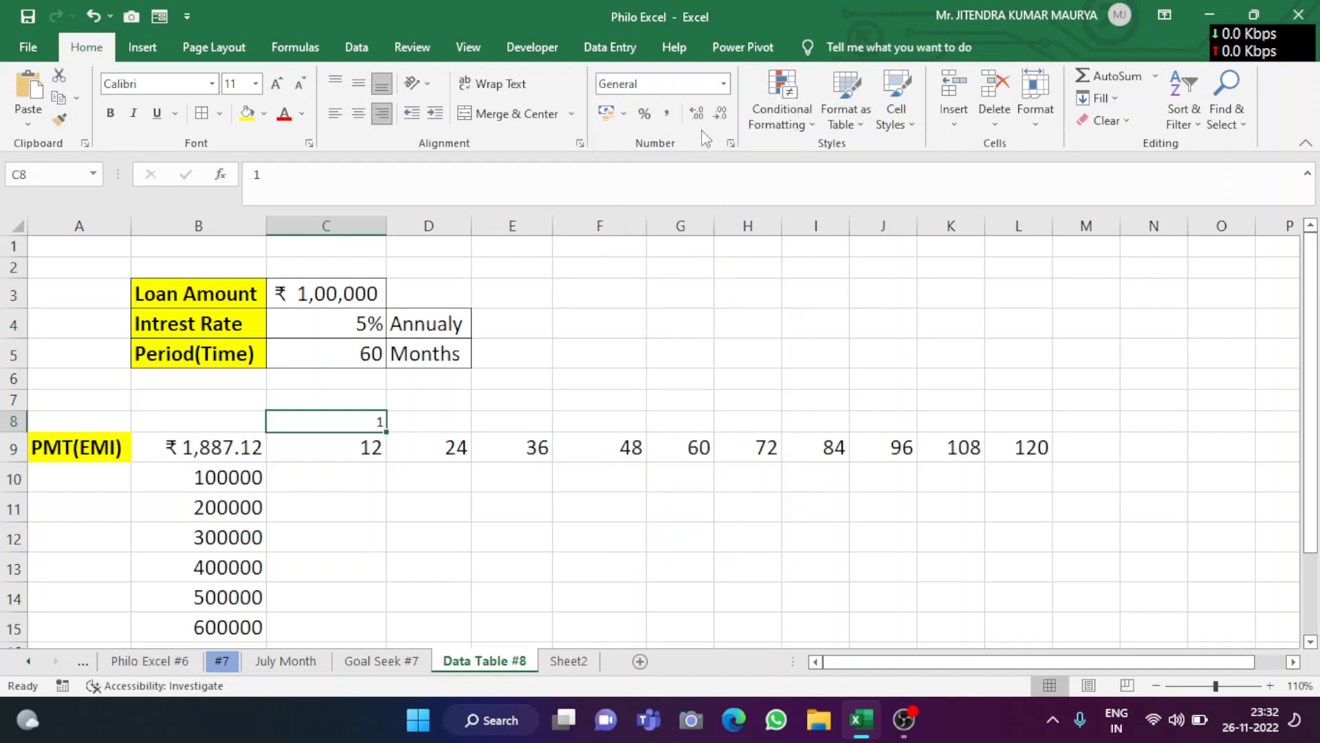
{"action": "double_click", "coordinate": [385, 422]}
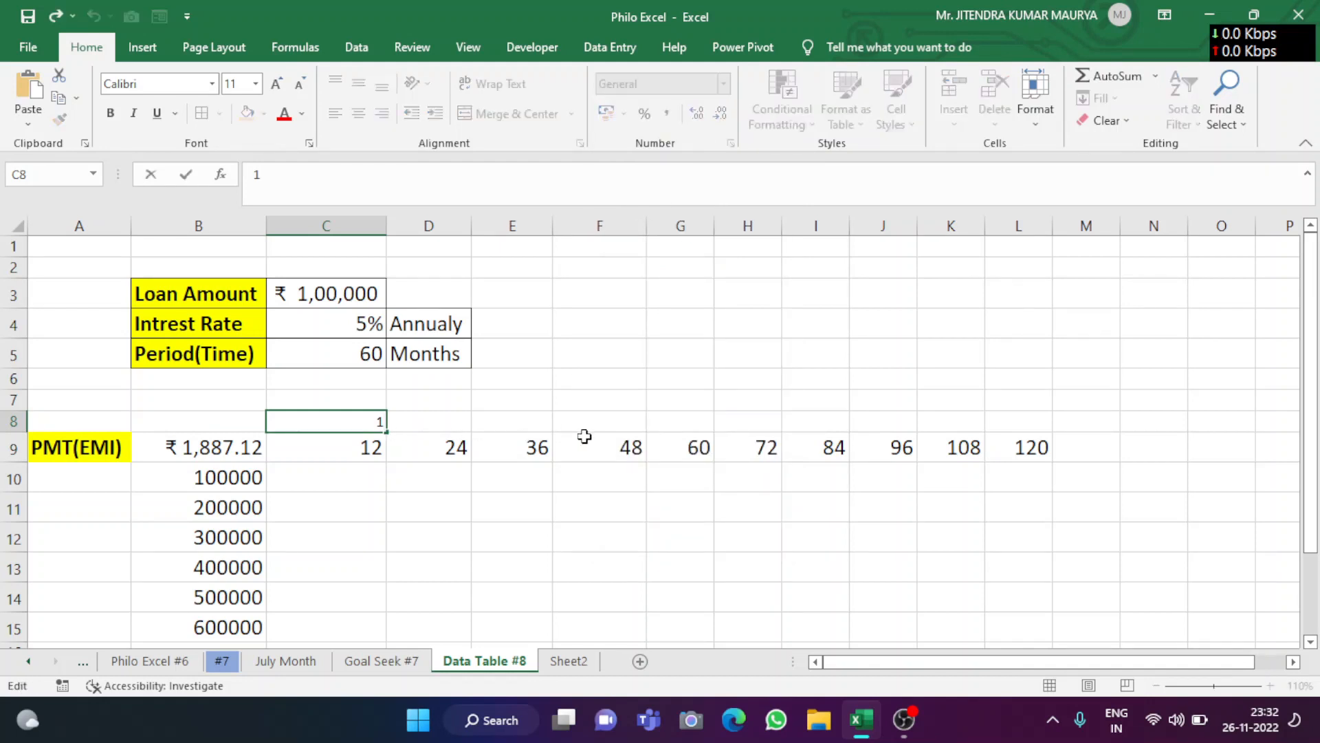
{"action": "type", "text": "Y"}
{"action": "key", "text": "Return"}
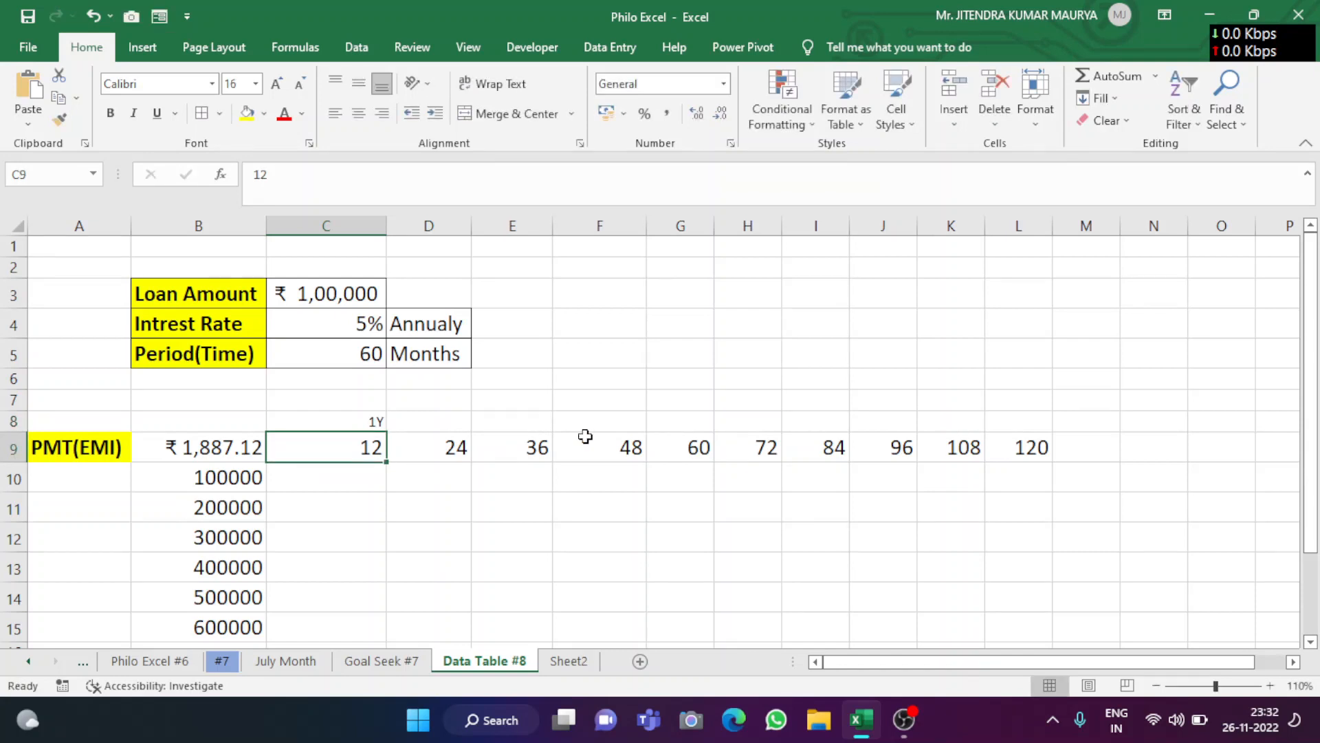
{"action": "left_click", "coordinate": [350, 425]}
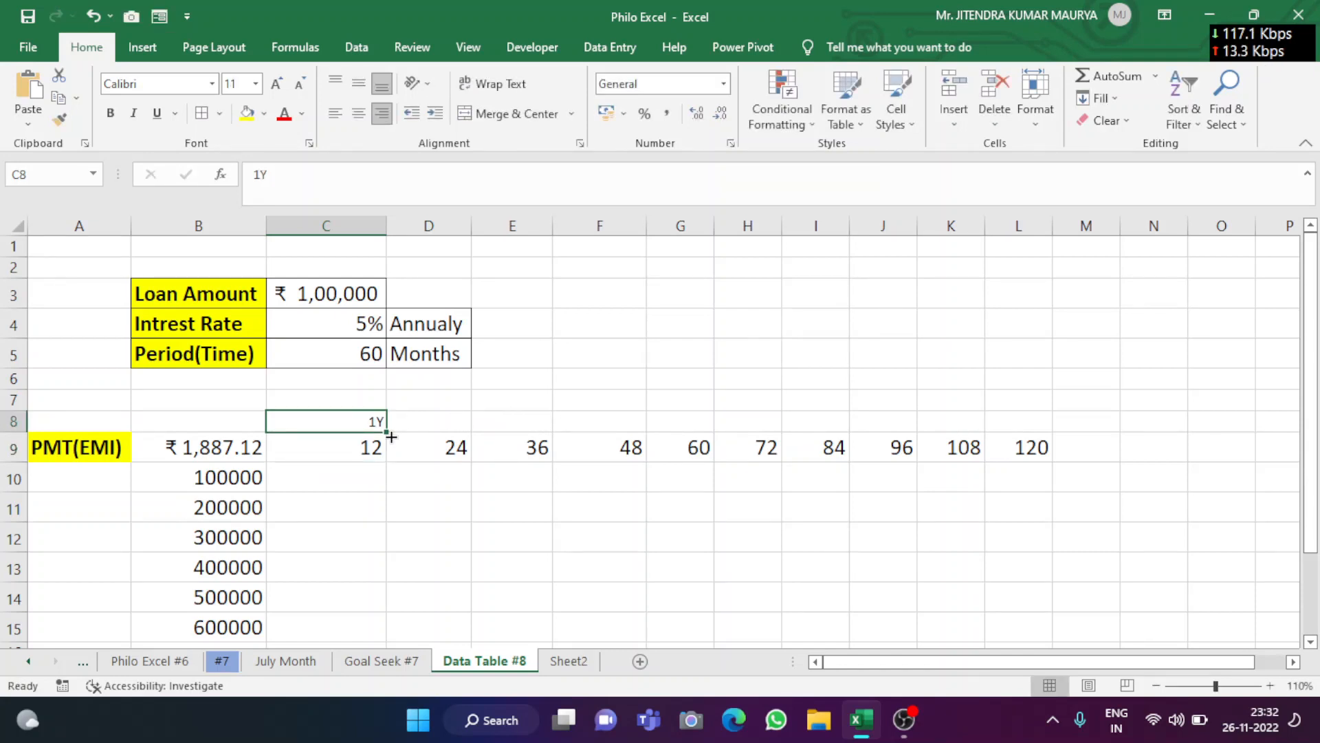
{"action": "left_click_drag", "start_coordinate": [391, 437], "coordinate": [1044, 414]}
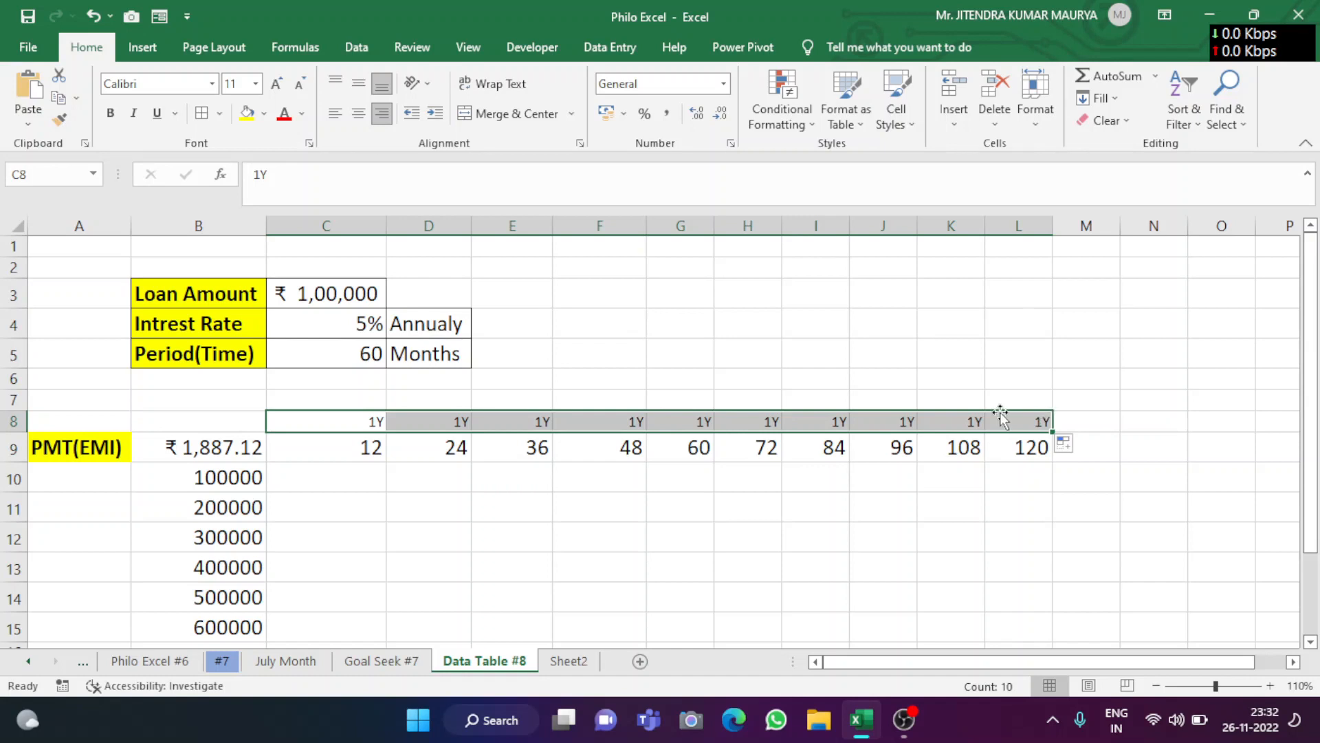
- Clear the repeated 1Y labels from C8 through L8
{"action": "key", "text": "BackSpace"}
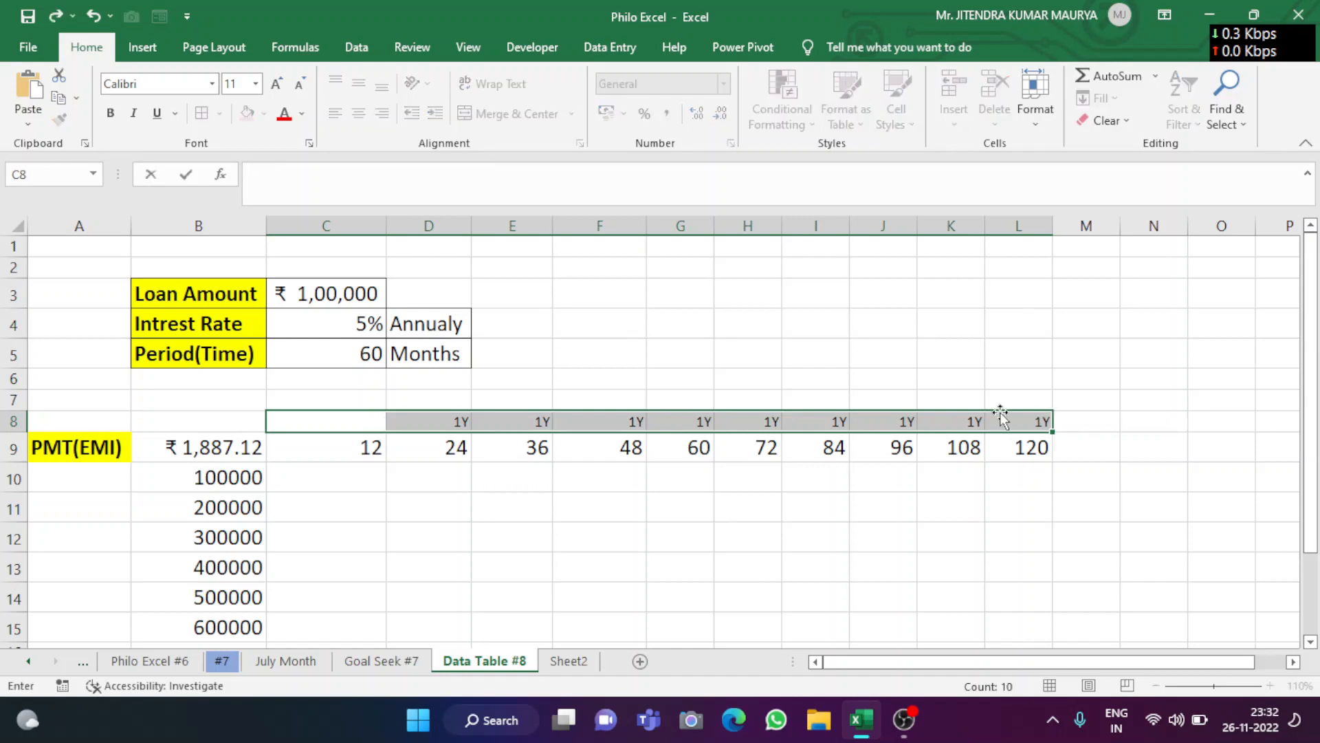
{"action": "left_click", "coordinate": [457, 622]}
{"action": "left_click_drag", "start_coordinate": [433, 423], "coordinate": [1038, 424]}
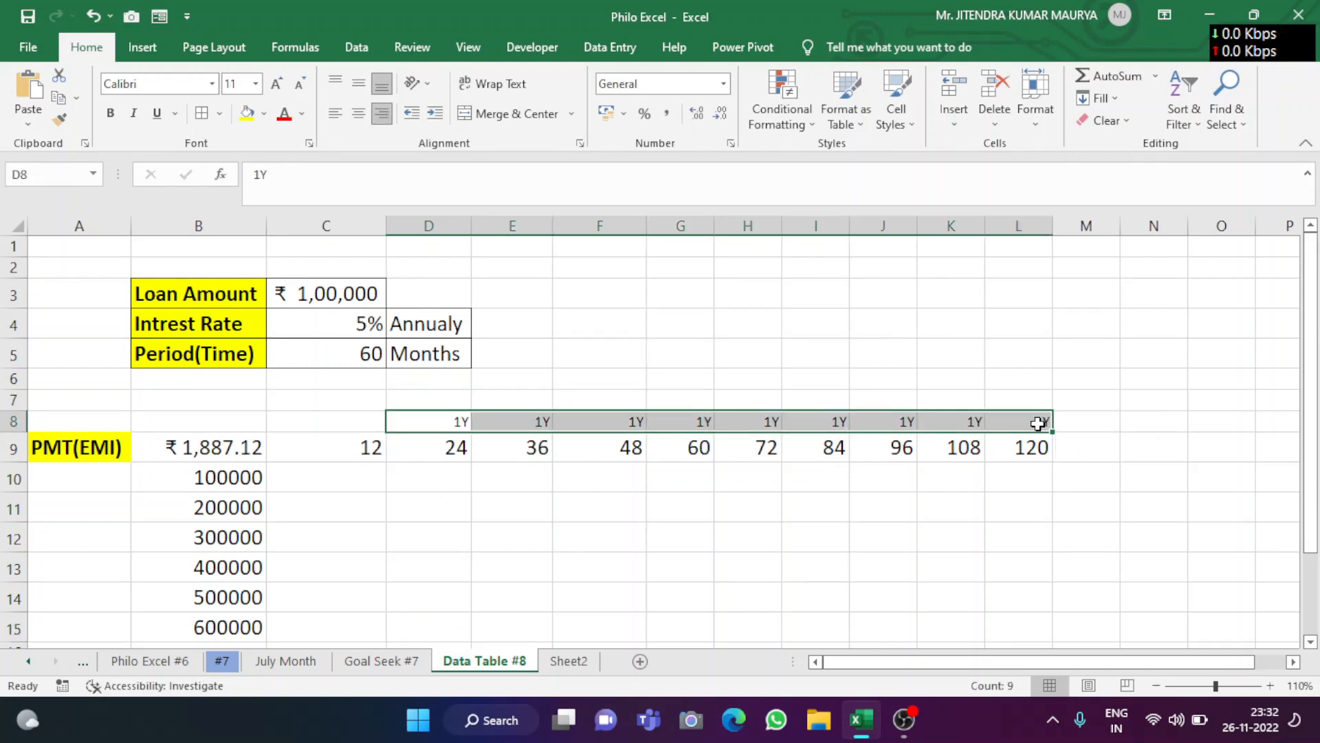
{"action": "key", "text": "Delete"}
- Enter 1 in C8 and fill it as an increasing series across to 10 in L8
{"action": "left_click", "coordinate": [368, 418]}
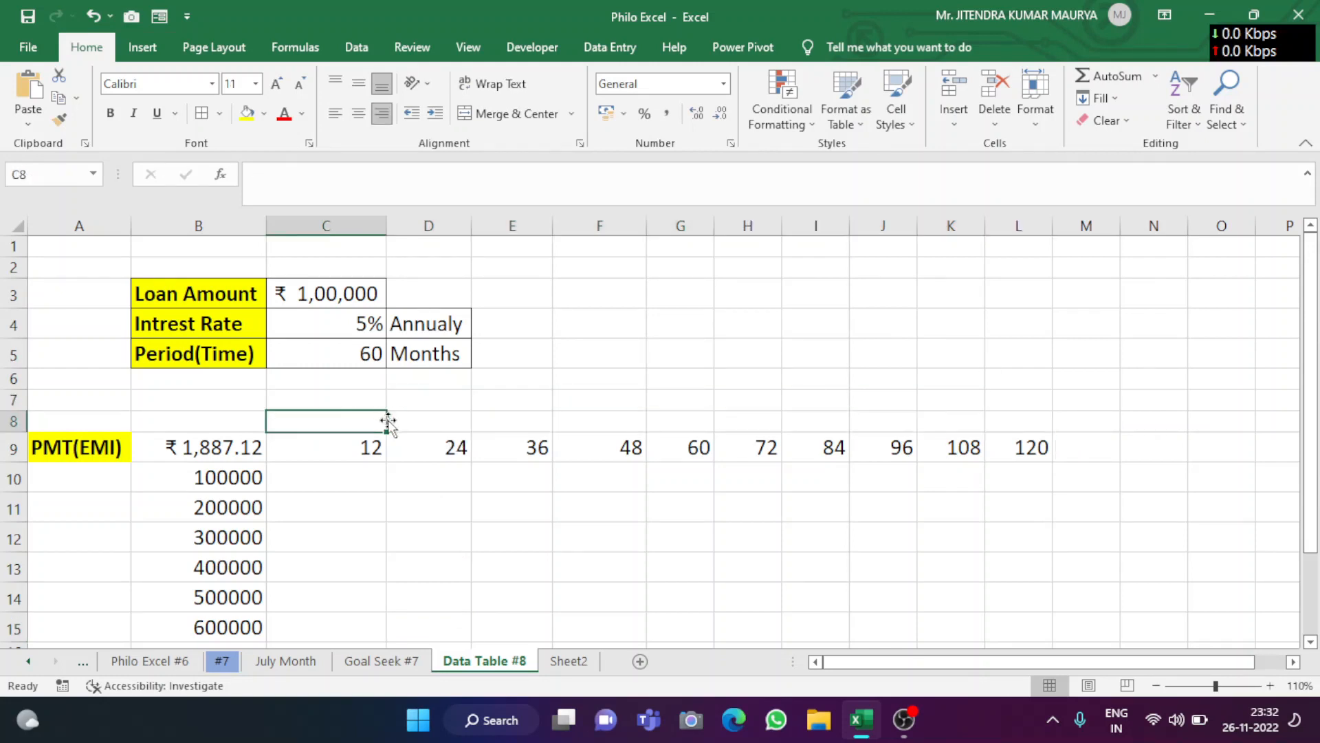
{"action": "type", "text": "1"}
{"action": "key", "text": "Escape"}
{"action": "left_click", "coordinate": [377, 526]}
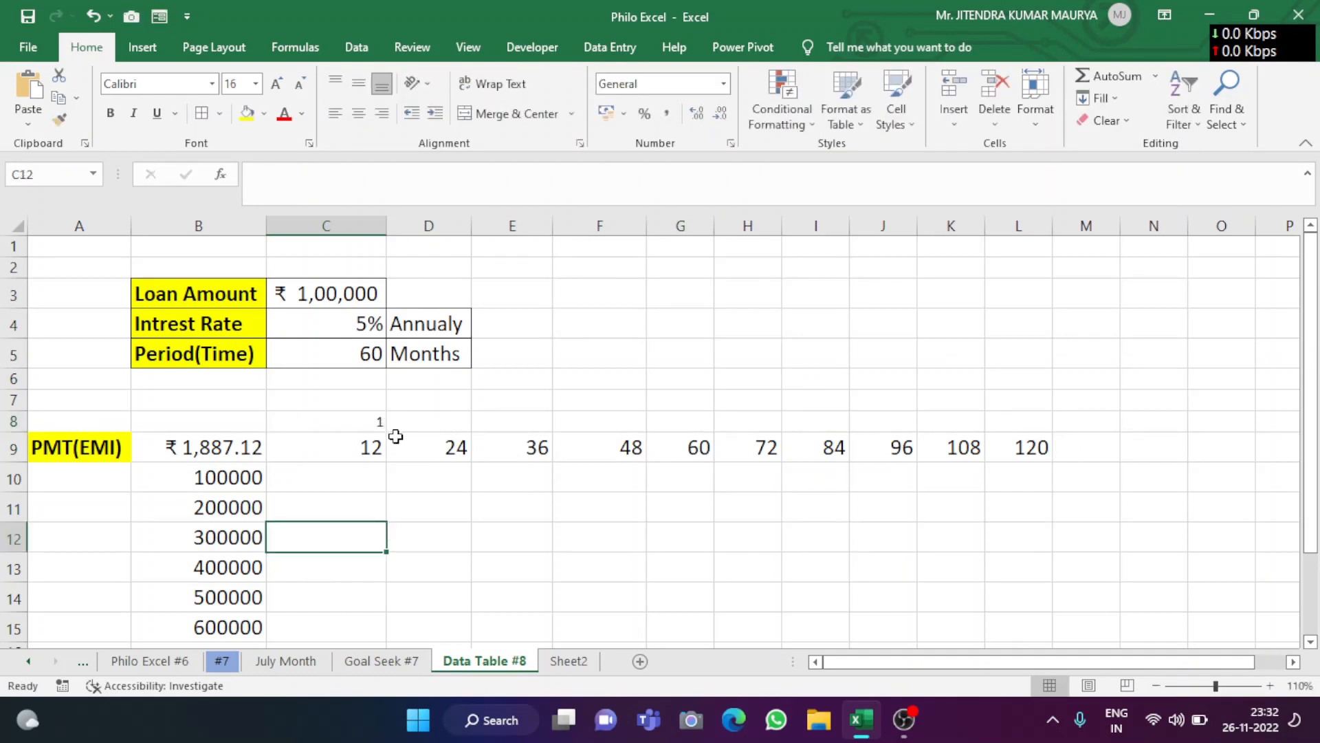
{"action": "left_click", "coordinate": [374, 421]}
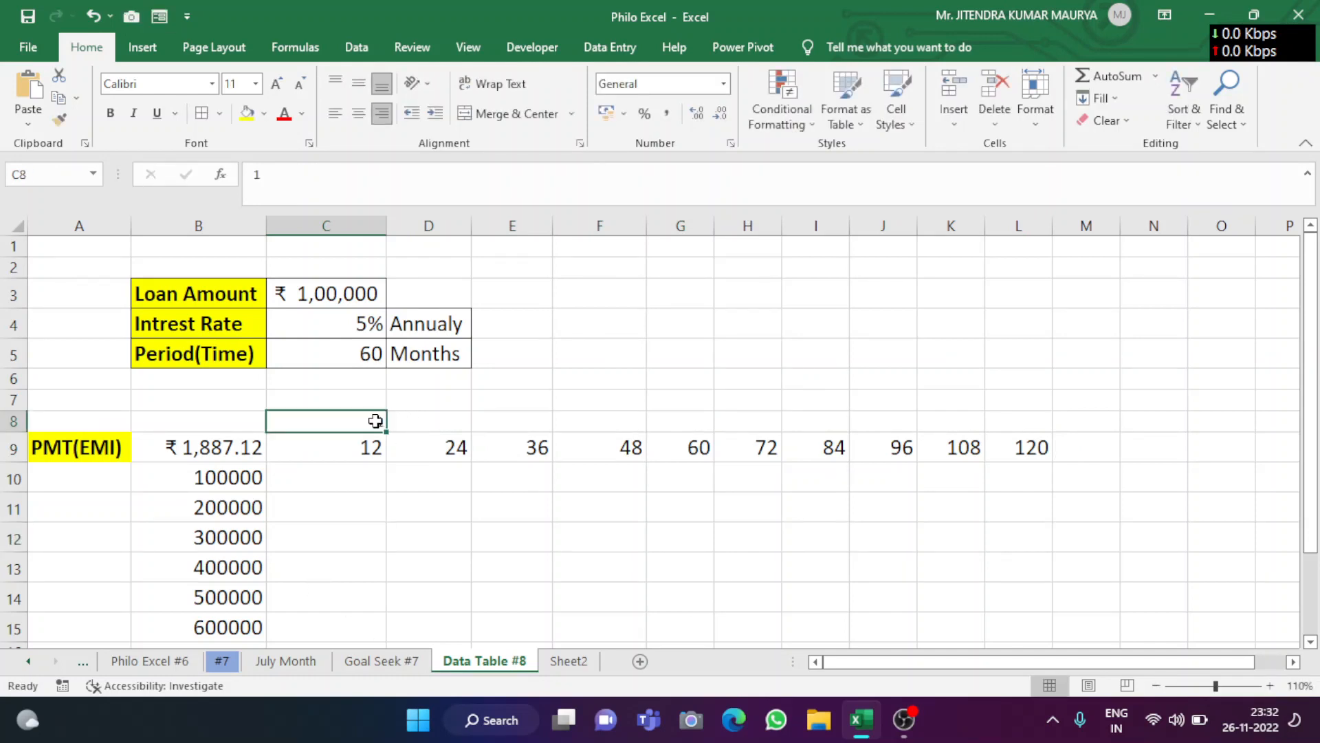
{"action": "left_click_drag", "start_coordinate": [388, 431], "coordinate": [1058, 443]}
{"action": "key", "text": "ctrl"}
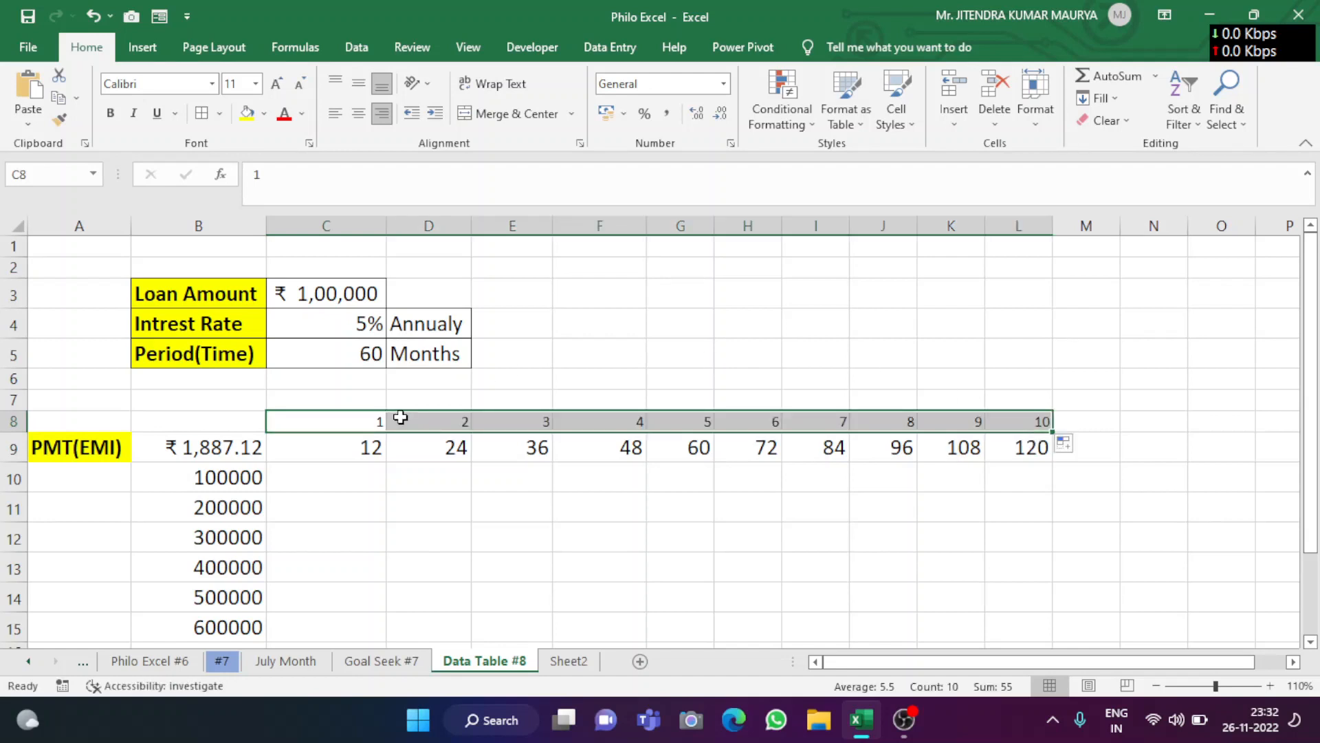
- Add the Y suffix to the year number in C8 and fill the months row C9:L9 with yellow
{"action": "left_click", "coordinate": [368, 416]}
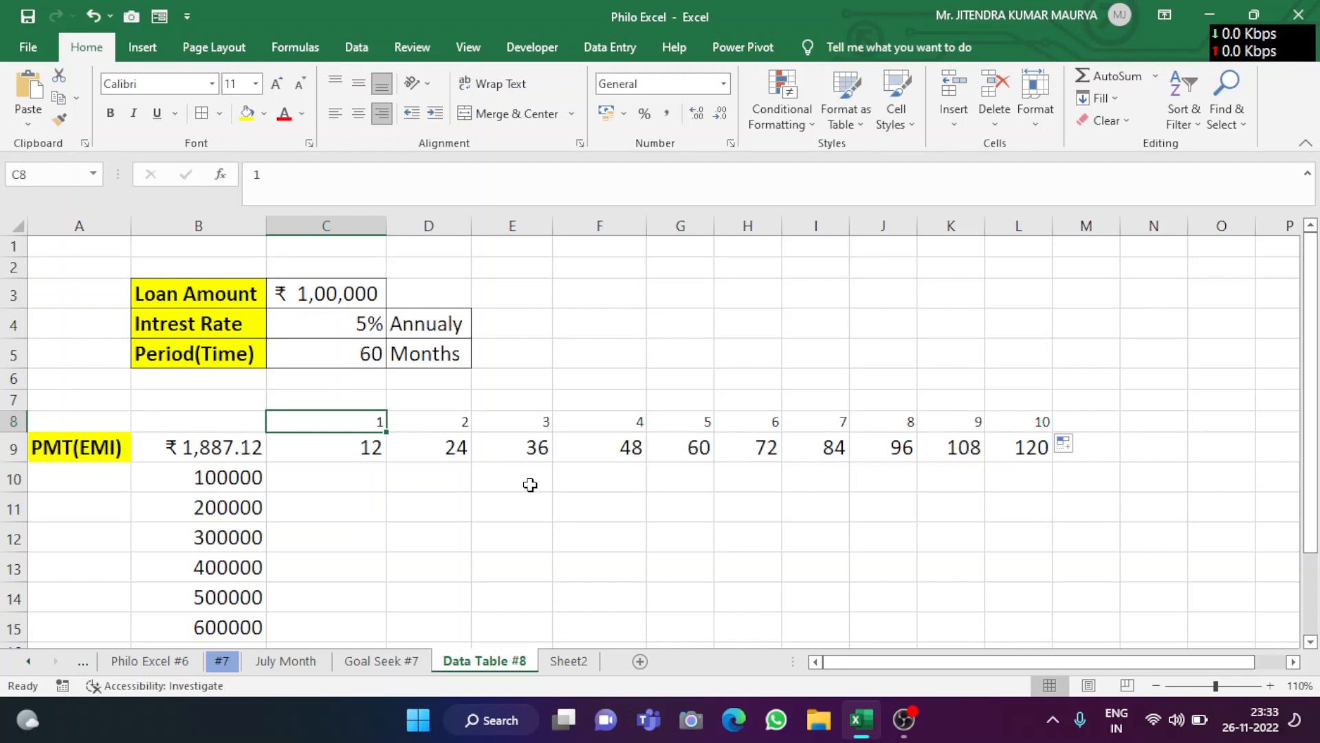
{"action": "type", "text": "Y"}
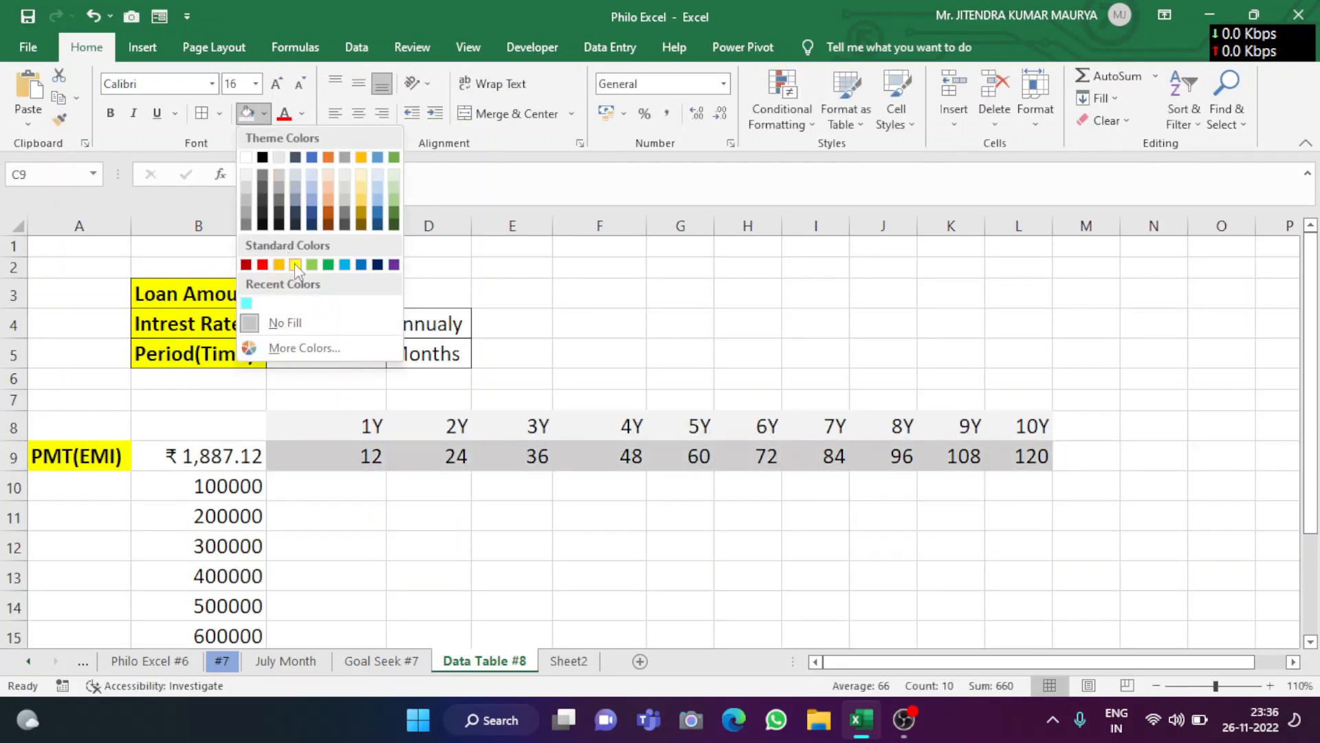
{"action": "left_click", "coordinate": [295, 265]}
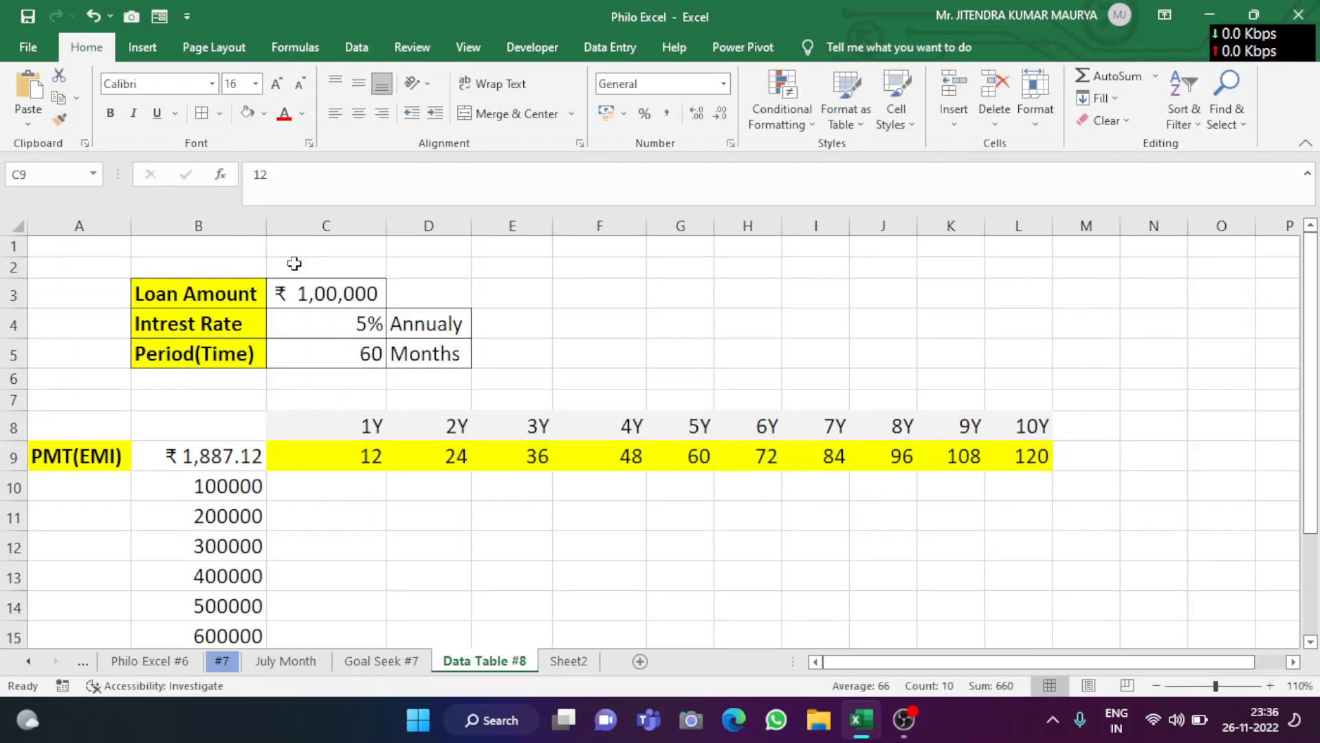
{"action": "left_click", "coordinate": [303, 517]}
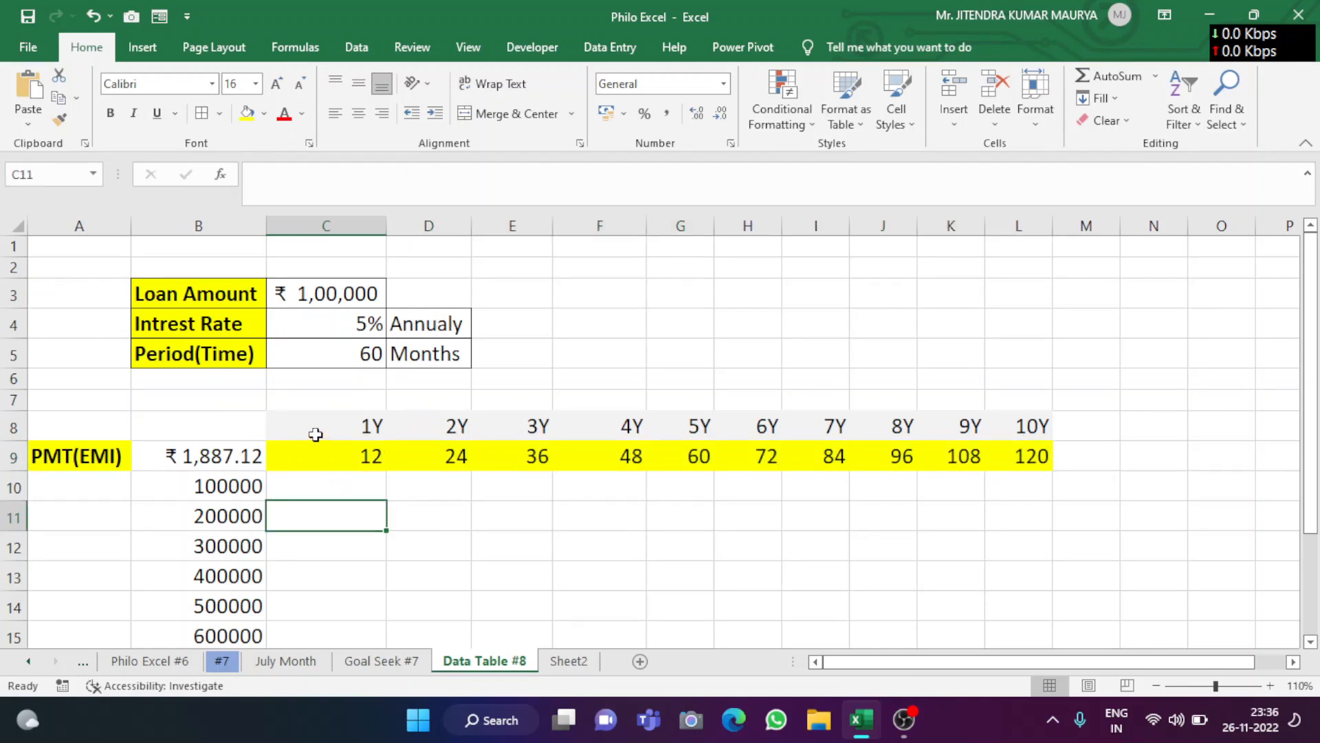
- Examine the year and month headers, the first loan amount, and the empty EMI cells in row 10
{"action": "double_click", "coordinate": [338, 428]}
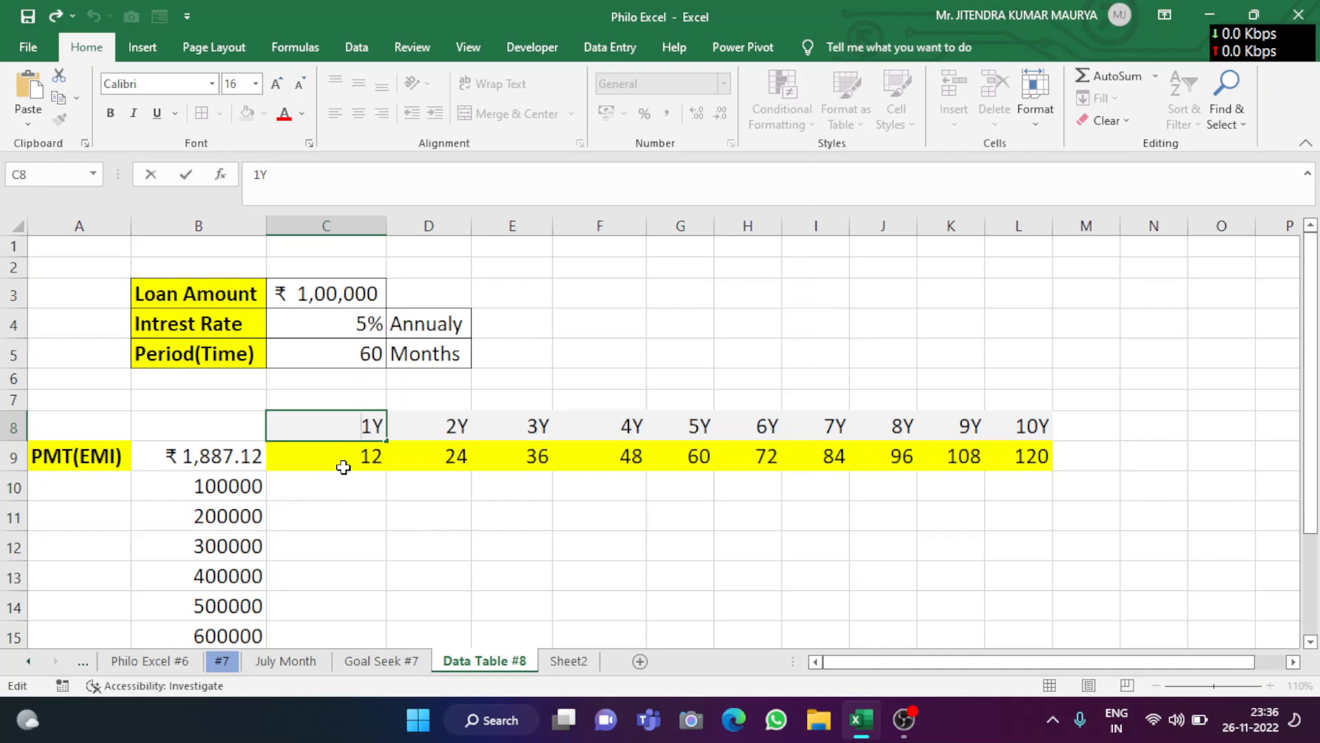
{"action": "left_click_drag", "start_coordinate": [1310, 295], "coordinate": [1317, 316]}
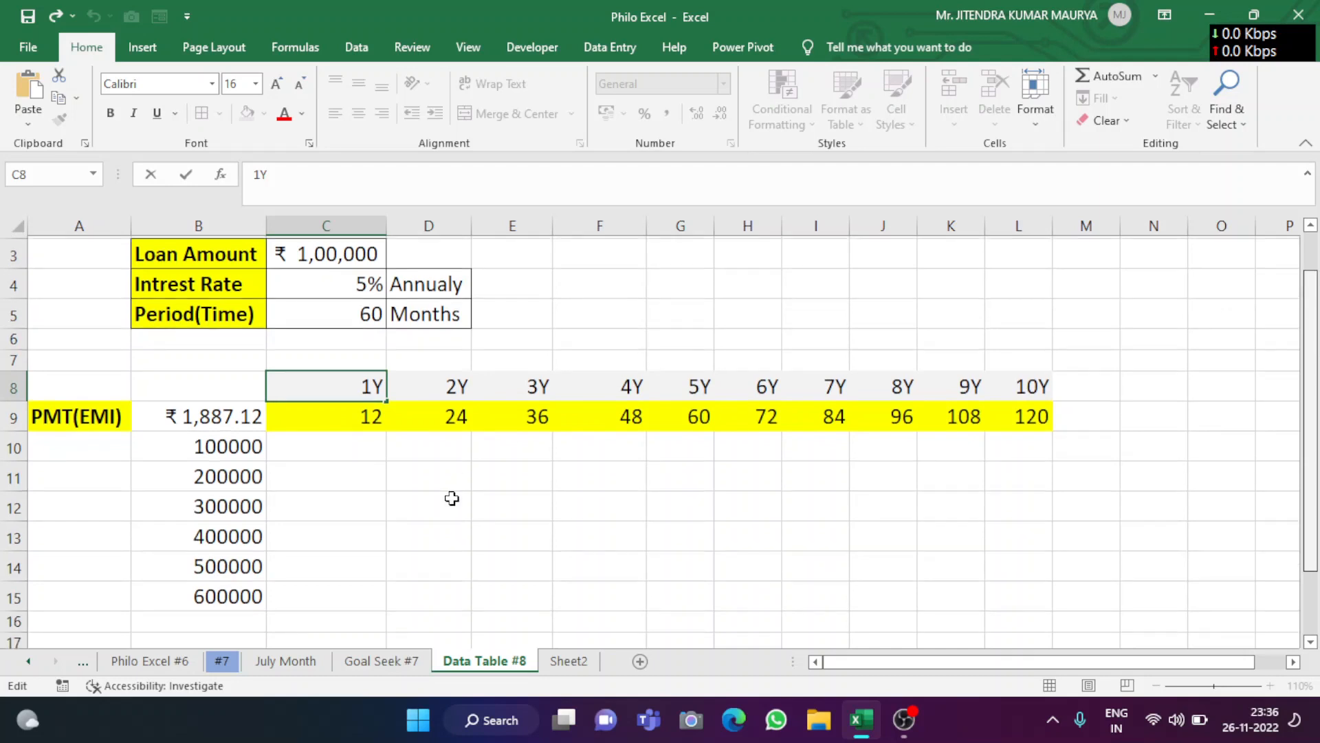
{"action": "left_click", "coordinate": [336, 413]}
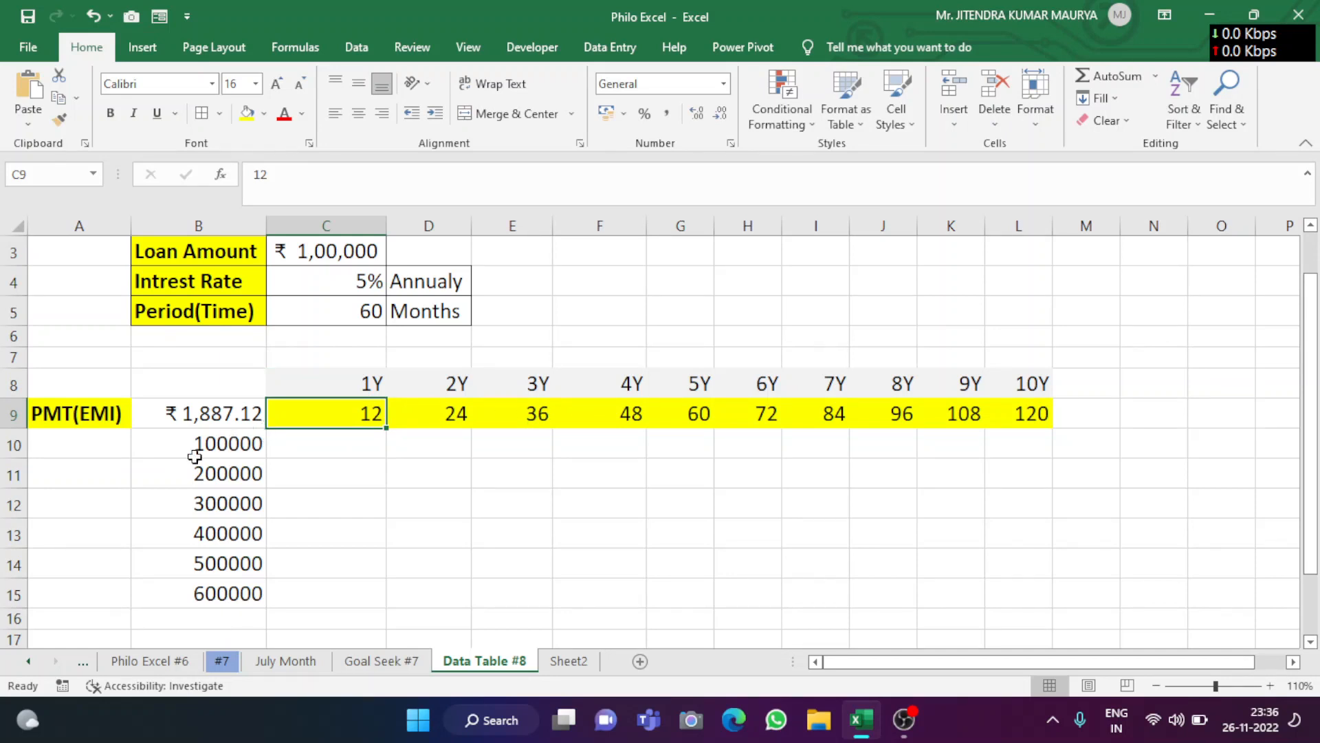
{"action": "left_click", "coordinate": [221, 442]}
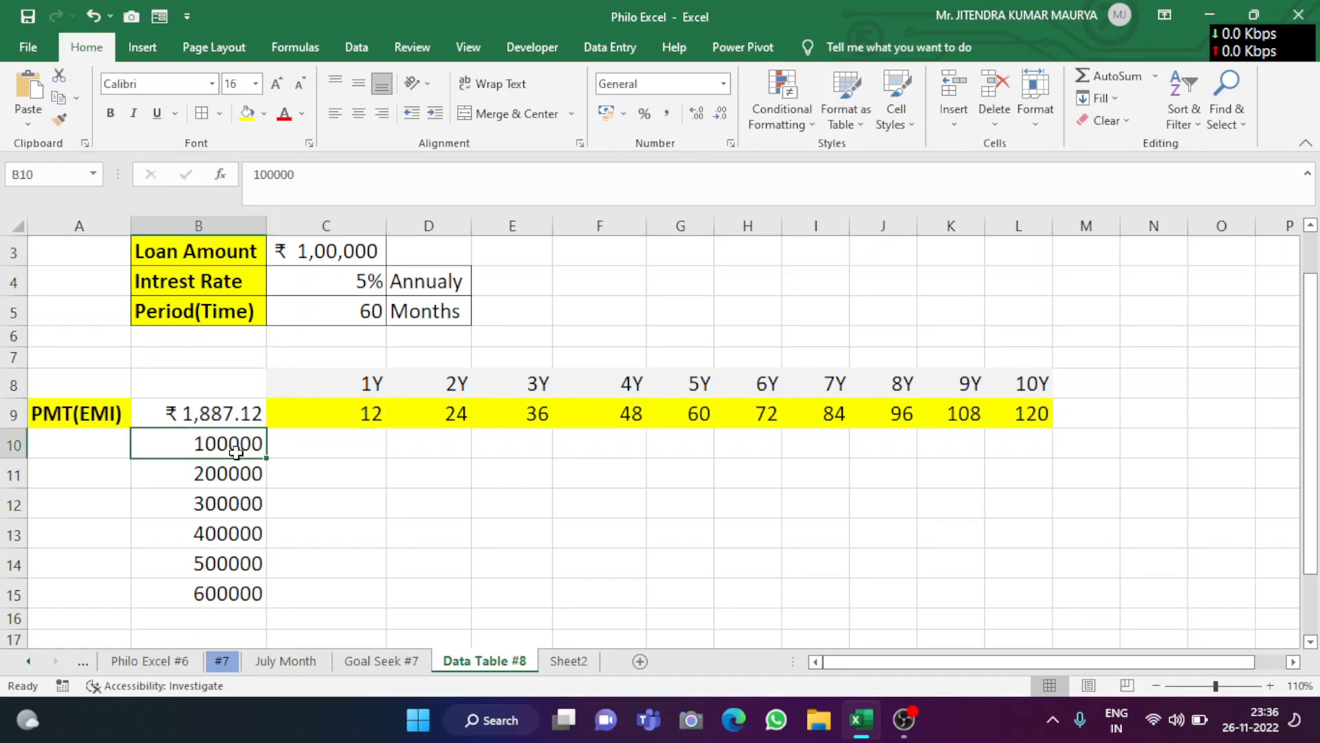
{"action": "left_click", "coordinate": [335, 446]}
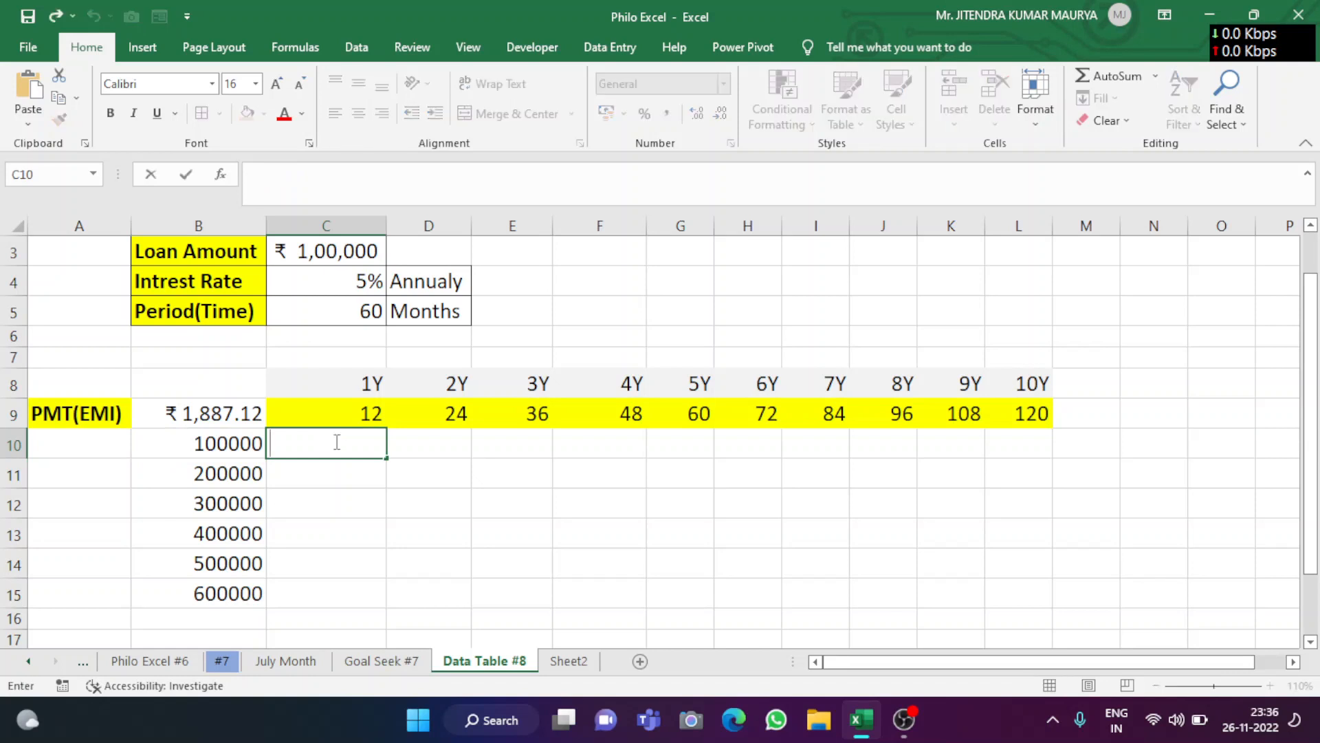
{"action": "left_click", "coordinate": [424, 447]}
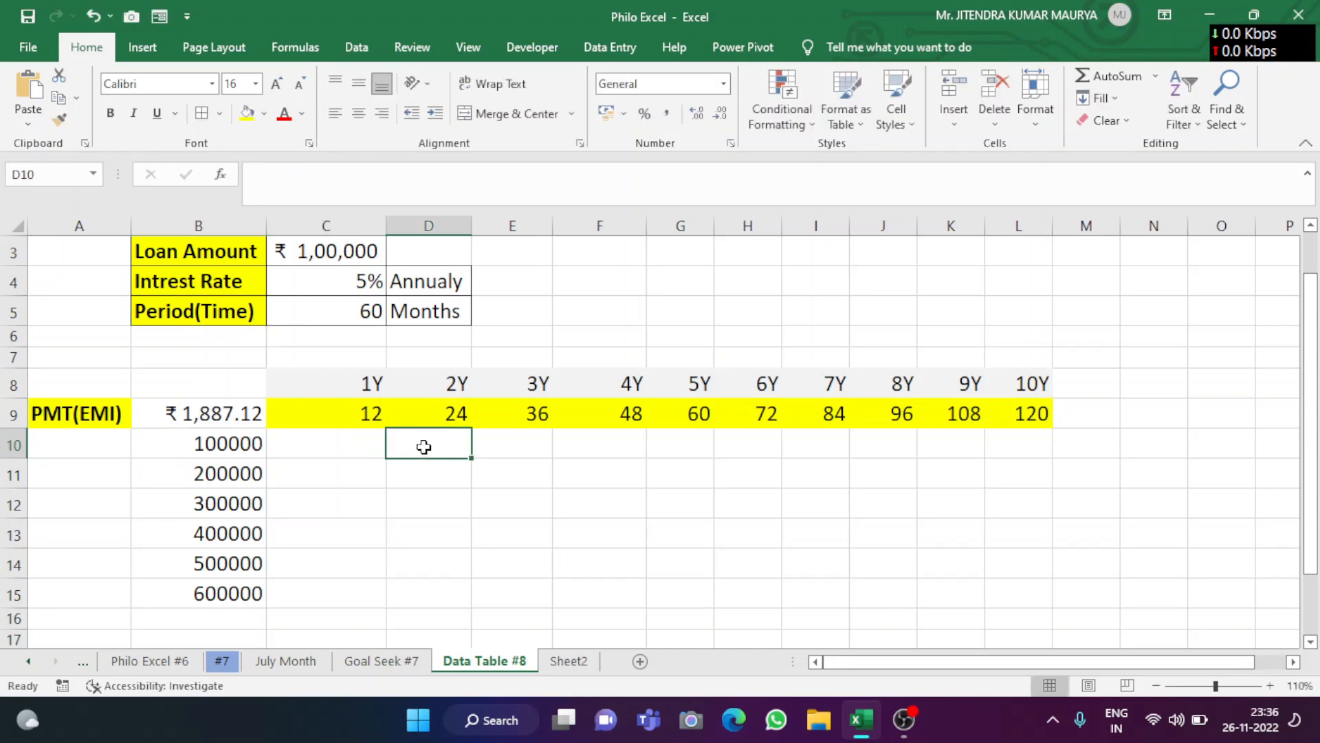
{"action": "left_click", "coordinate": [517, 439]}
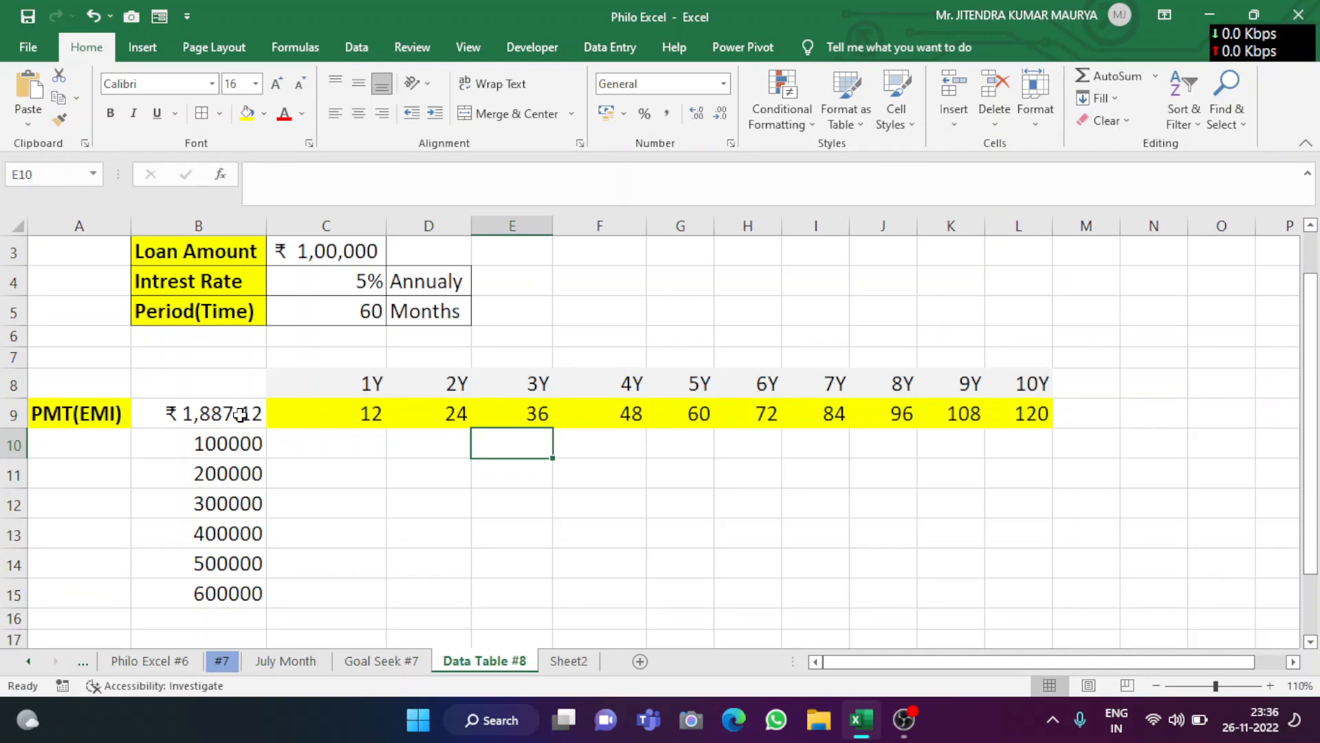
- Try to add borders to the EMI table range B9:L15
{"action": "left_click_drag", "start_coordinate": [239, 416], "coordinate": [1006, 587]}
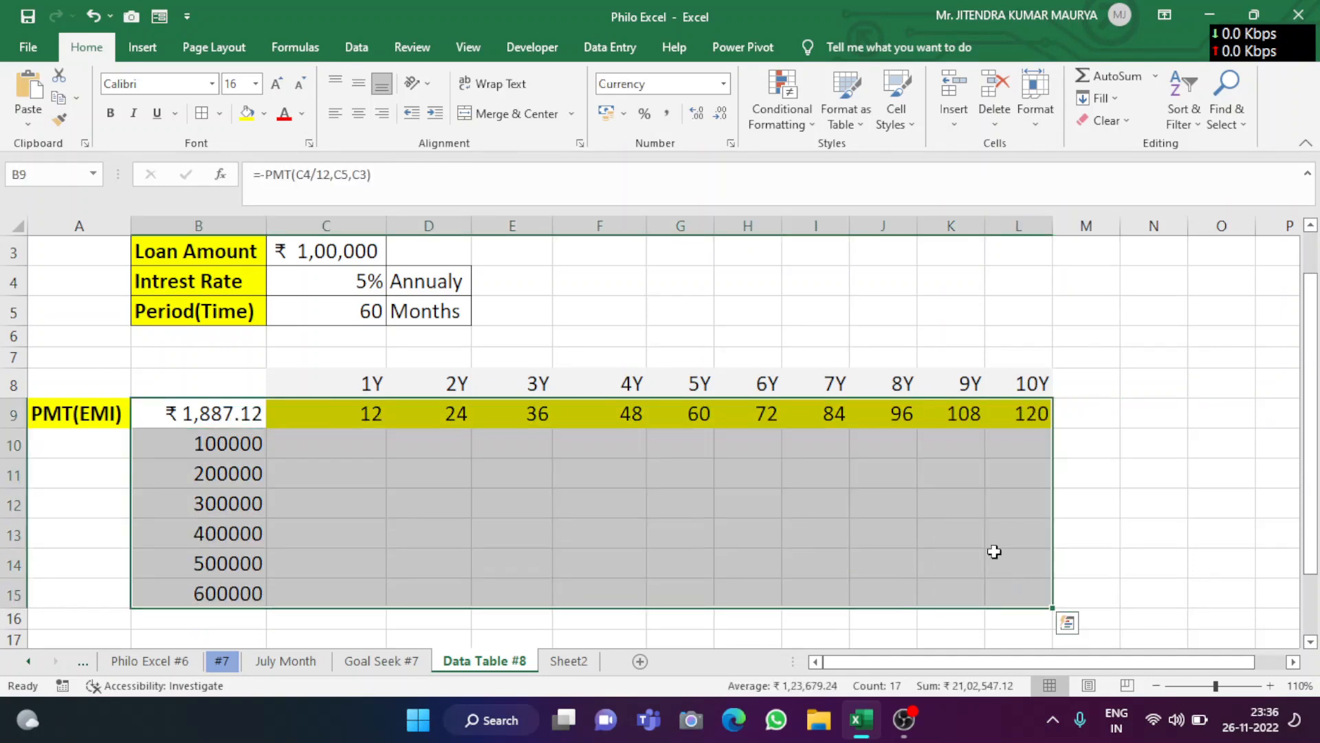
{"action": "key", "text": "alt"}
{"action": "key", "text": "b"}
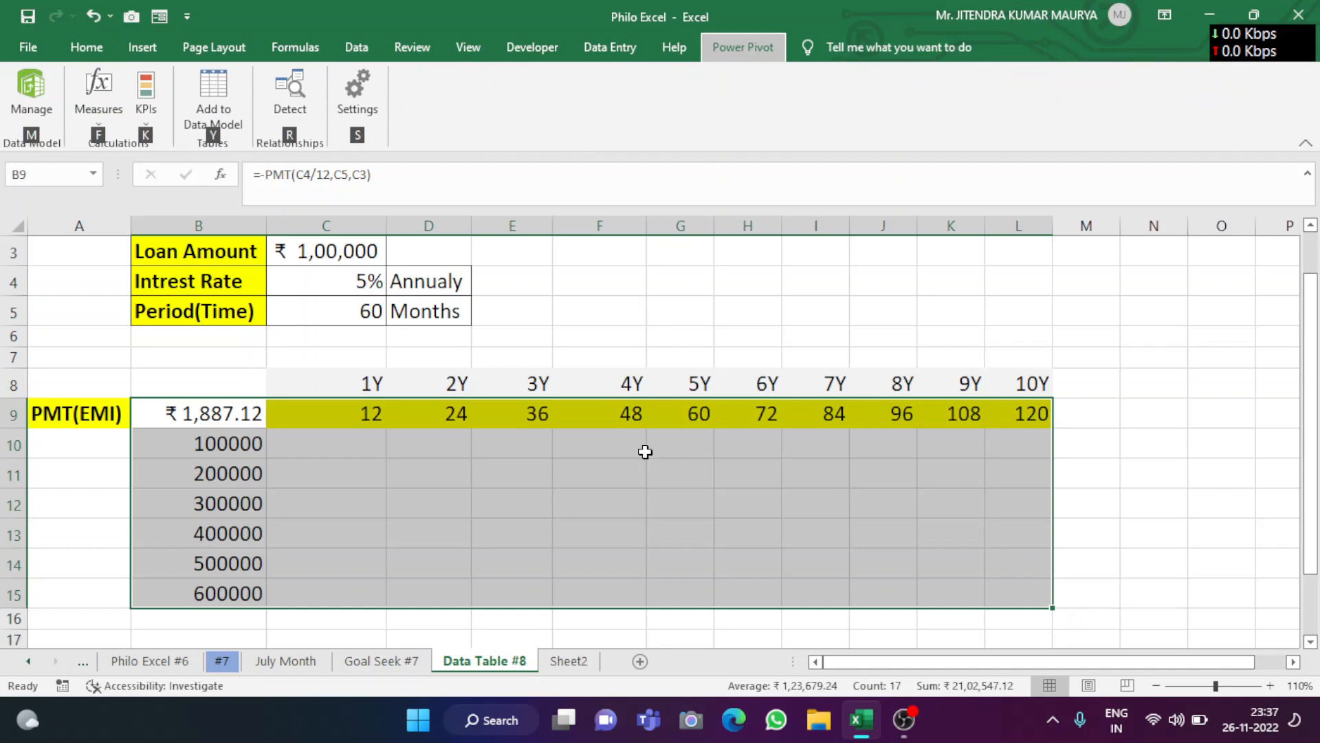
{"action": "type", "text": "b"}
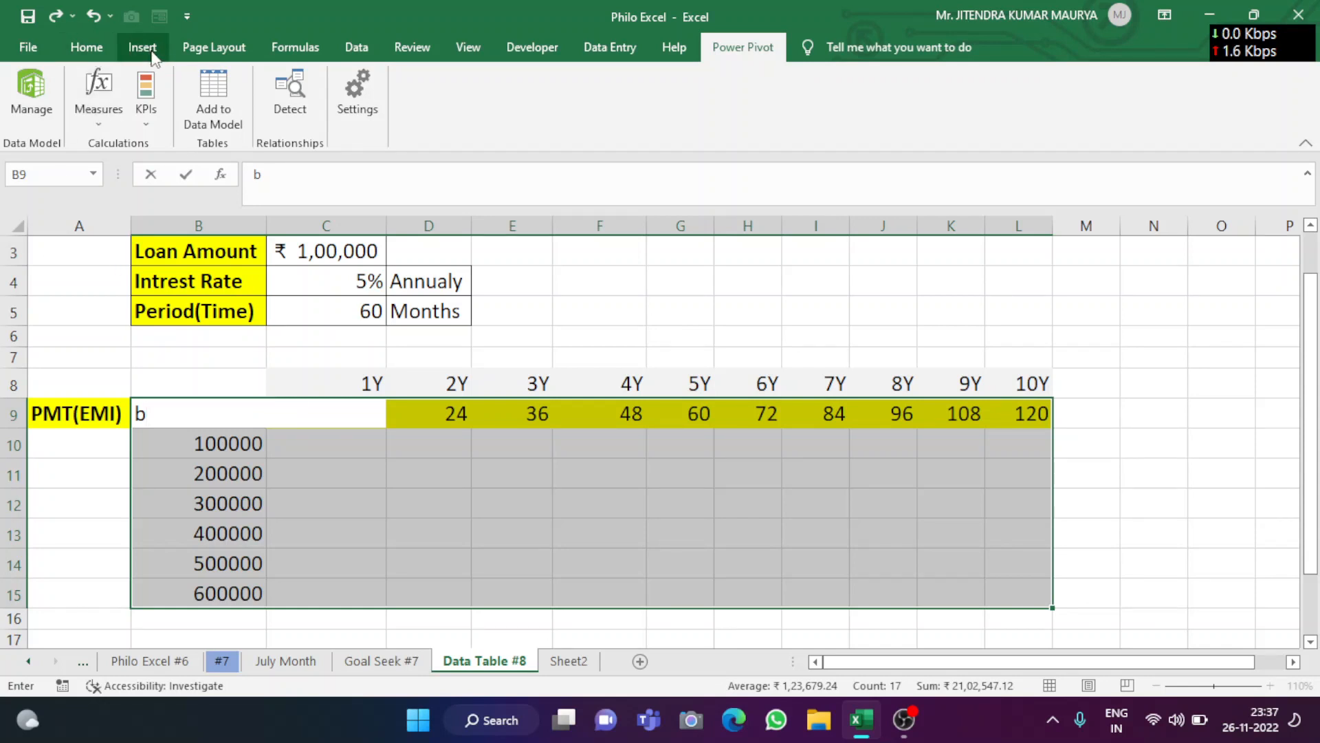
{"action": "left_click_drag", "start_coordinate": [421, 532], "coordinate": [426, 506]}
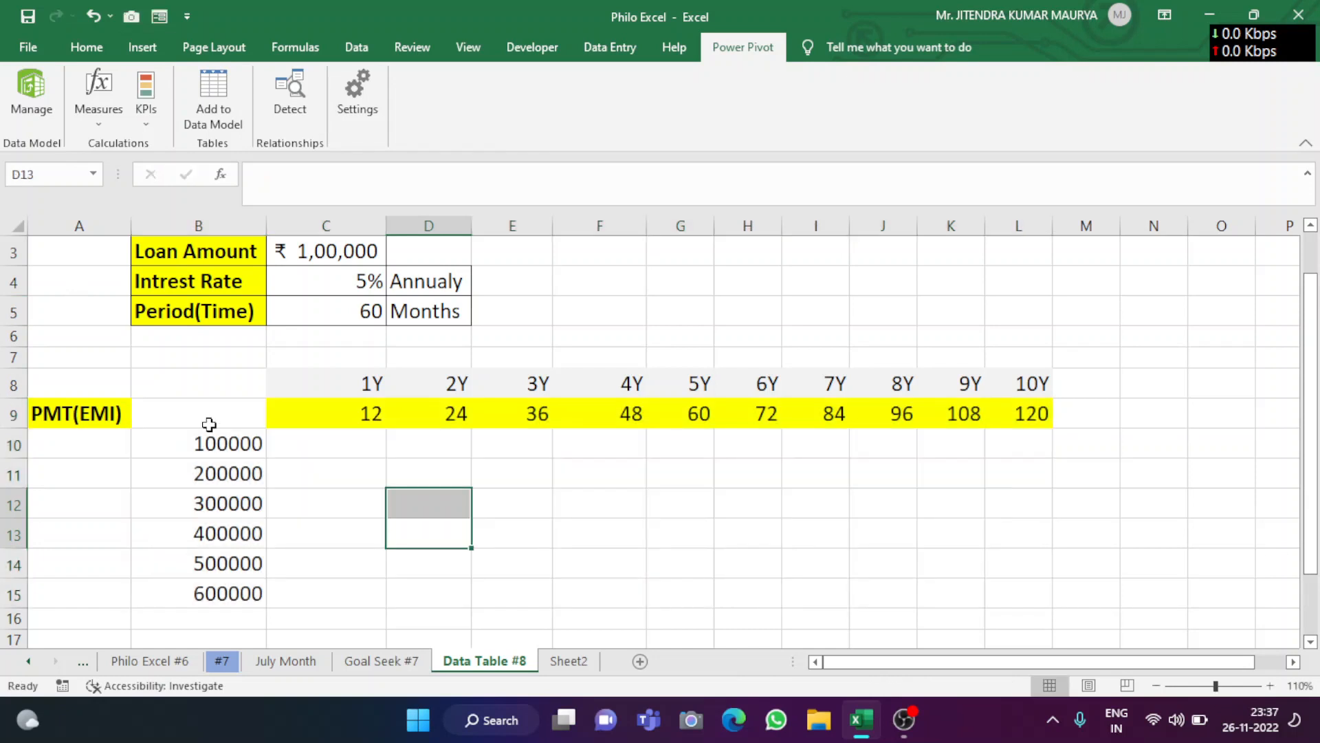
- Apply all borders to every cell in B9:L15
{"action": "left_click_drag", "start_coordinate": [200, 413], "coordinate": [1004, 598]}
{"action": "key", "text": "alt"}
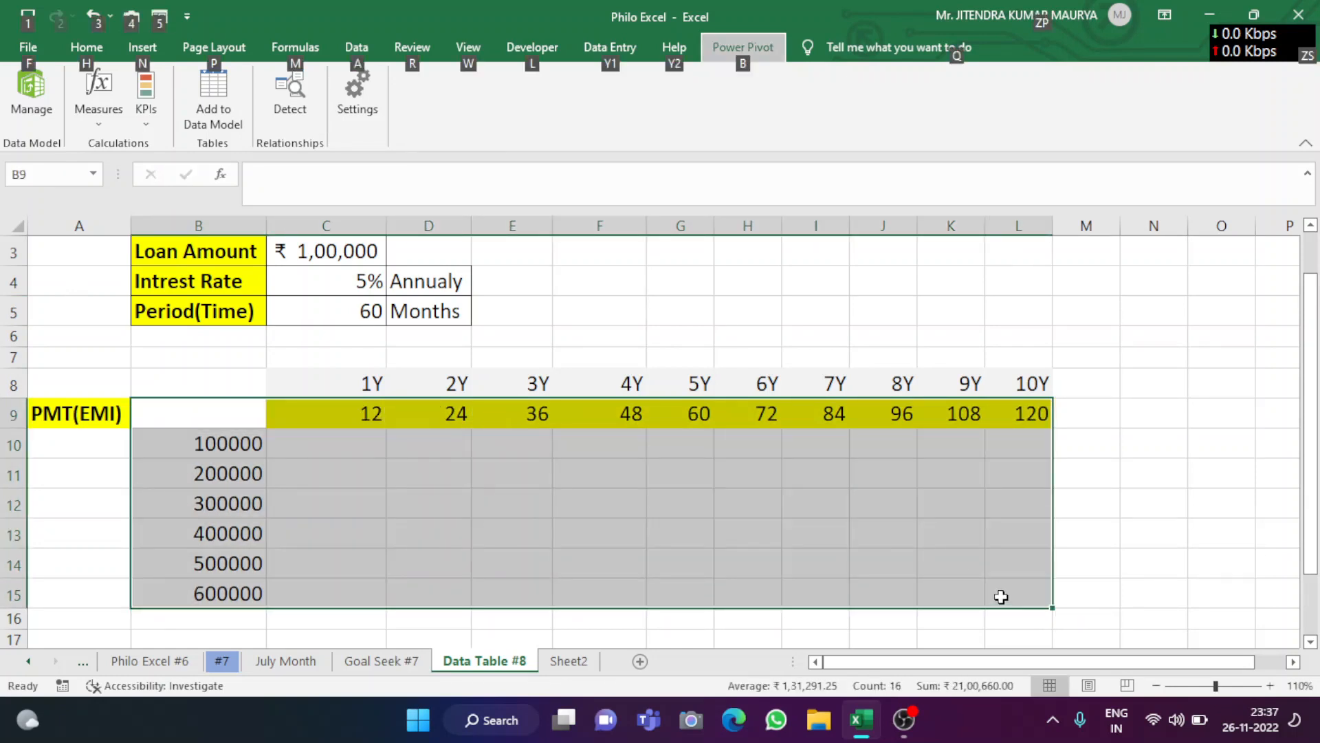
{"action": "key", "text": "h"}
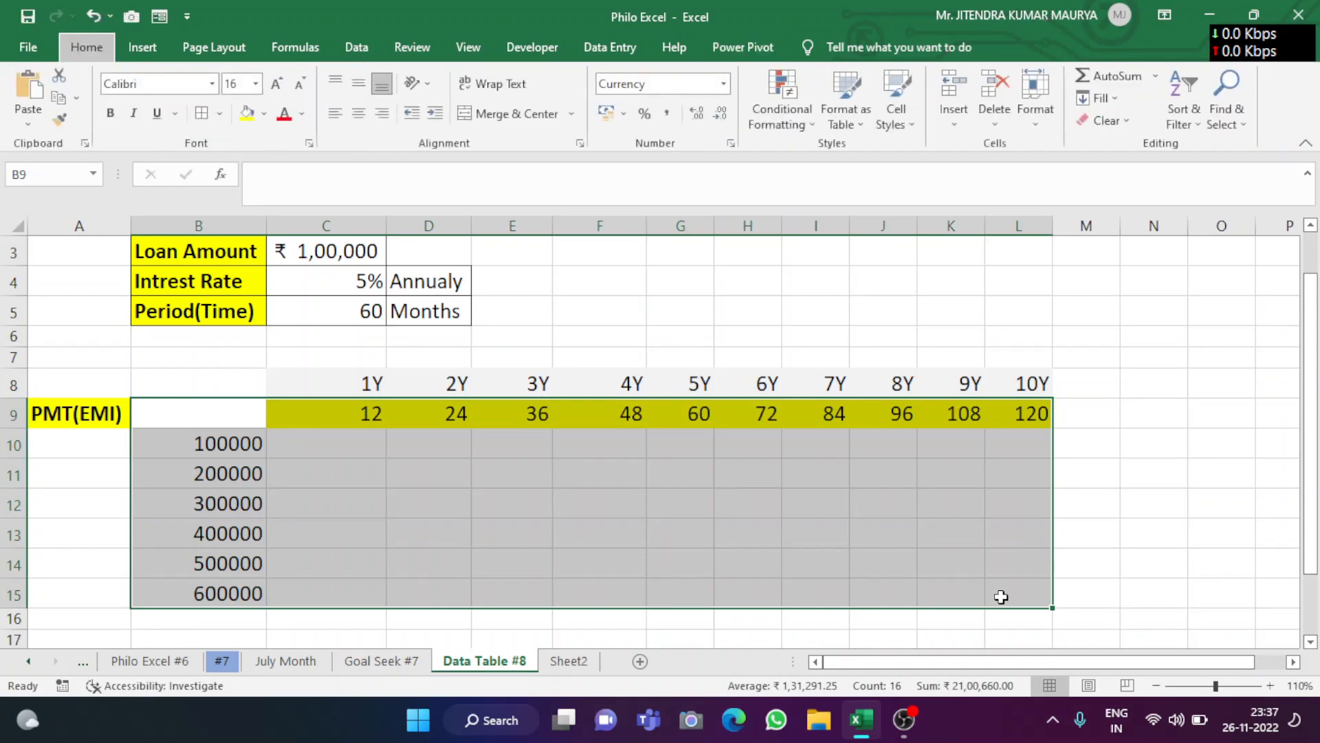
{"action": "left_click", "coordinate": [445, 526]}
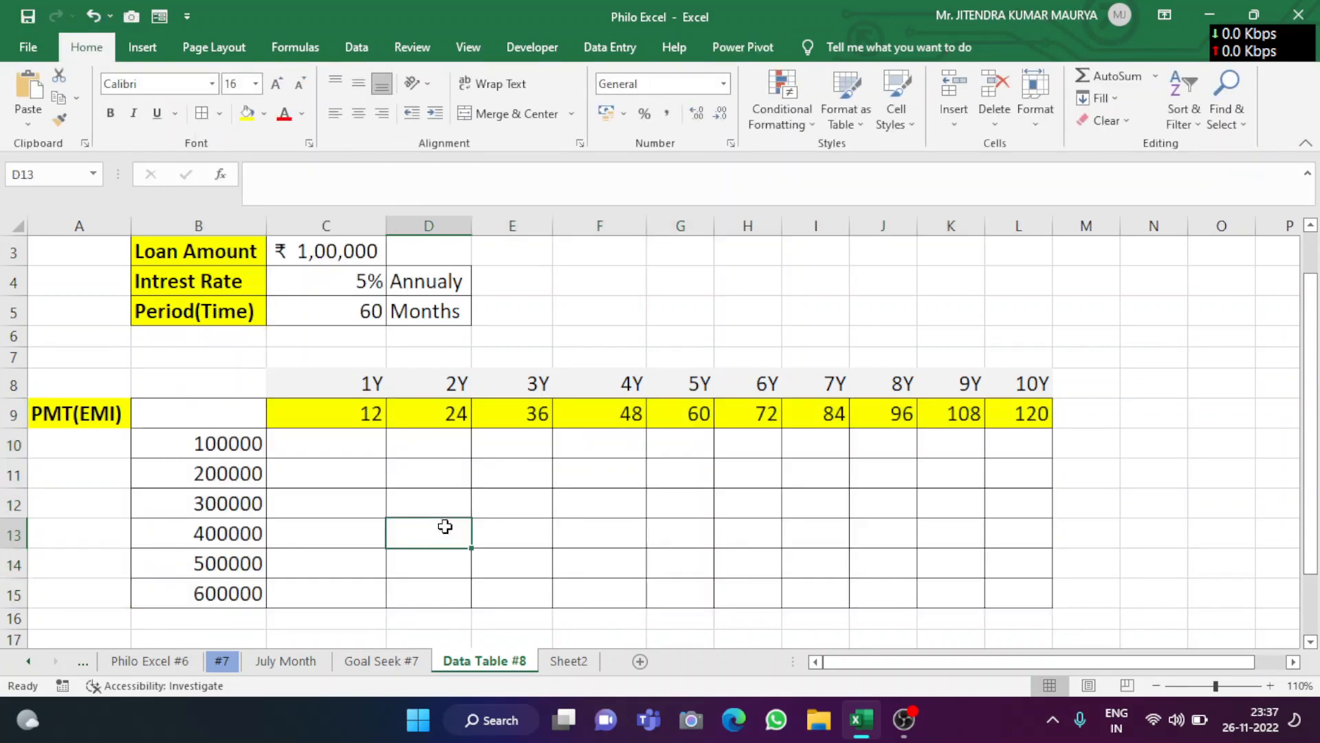
- Undo back to the PMT formula in B9 and reapply all borders to B9:L15
{"action": "left_click", "coordinate": [217, 421]}
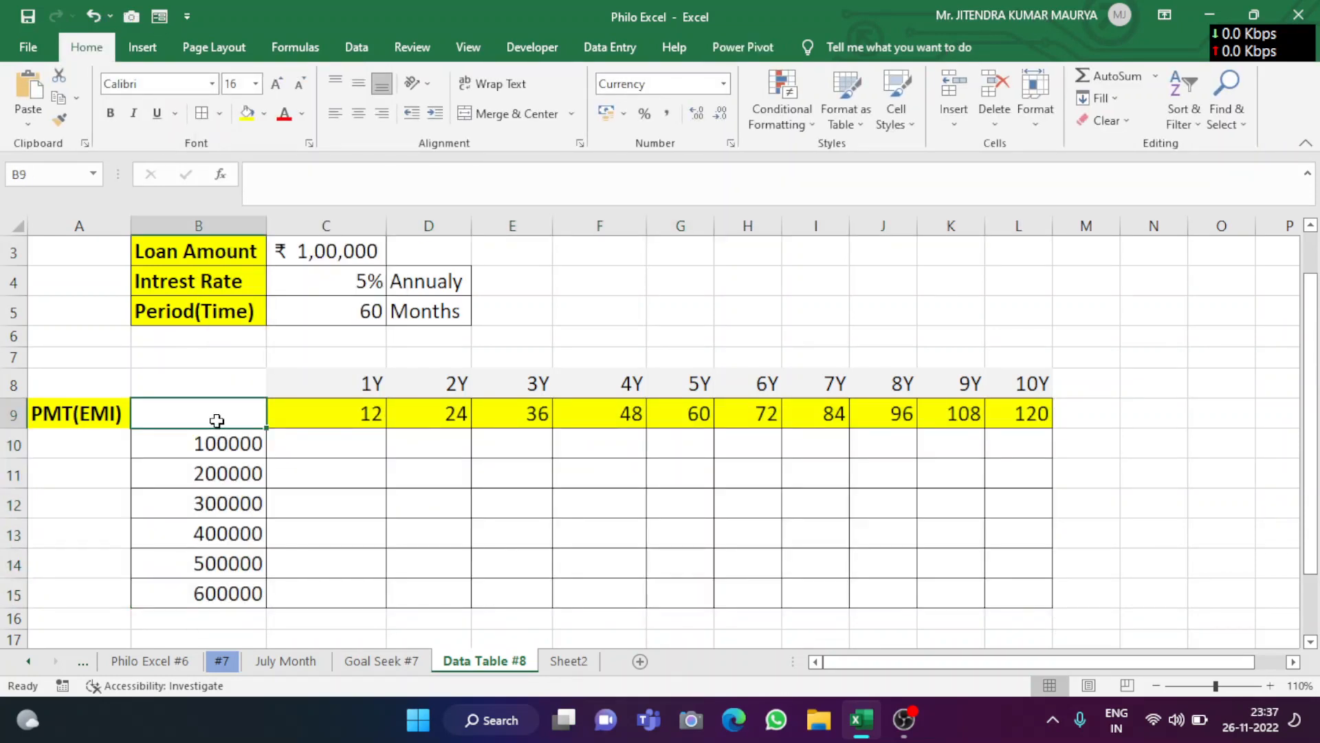
{"action": "key", "text": "ctrl+z"}
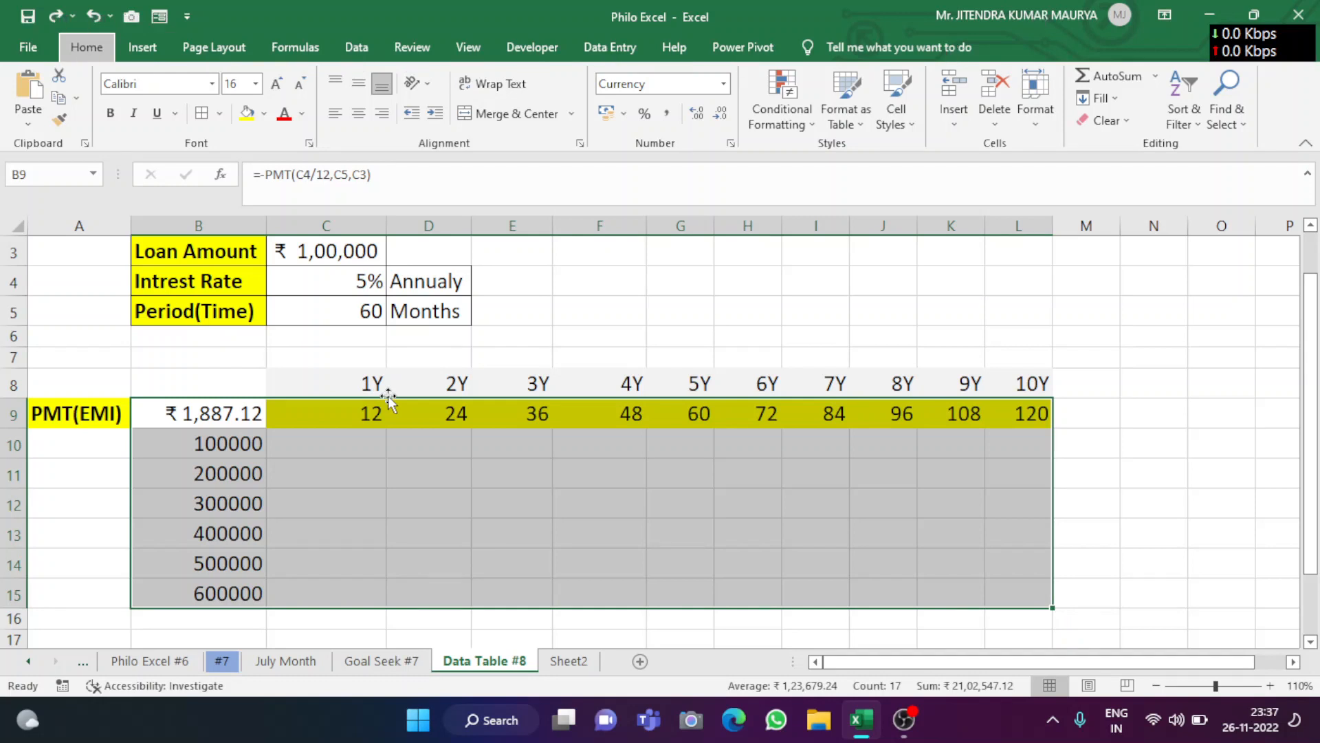
{"action": "left_click", "coordinate": [345, 453]}
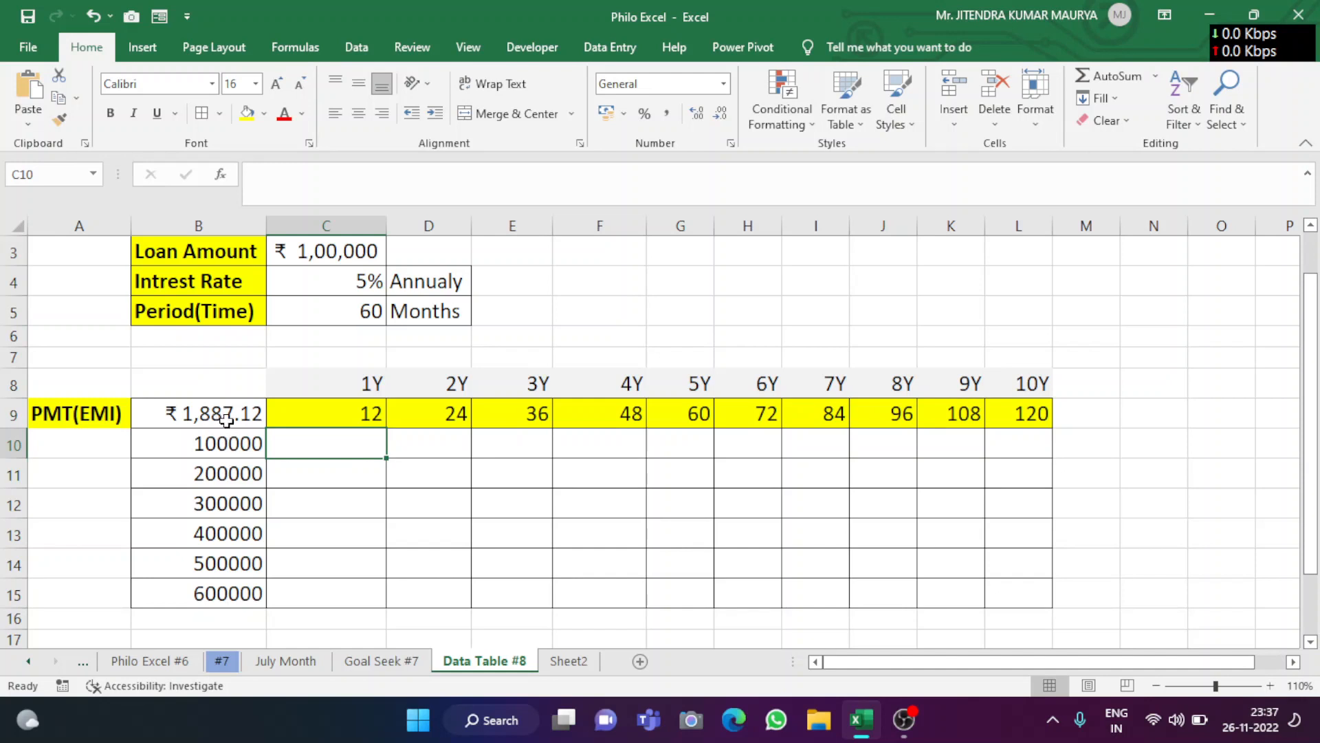
- Start a what-if data table on B9:L15, using the period in C5 as the row input cell
{"action": "left_click_drag", "start_coordinate": [221, 413], "coordinate": [1004, 579]}
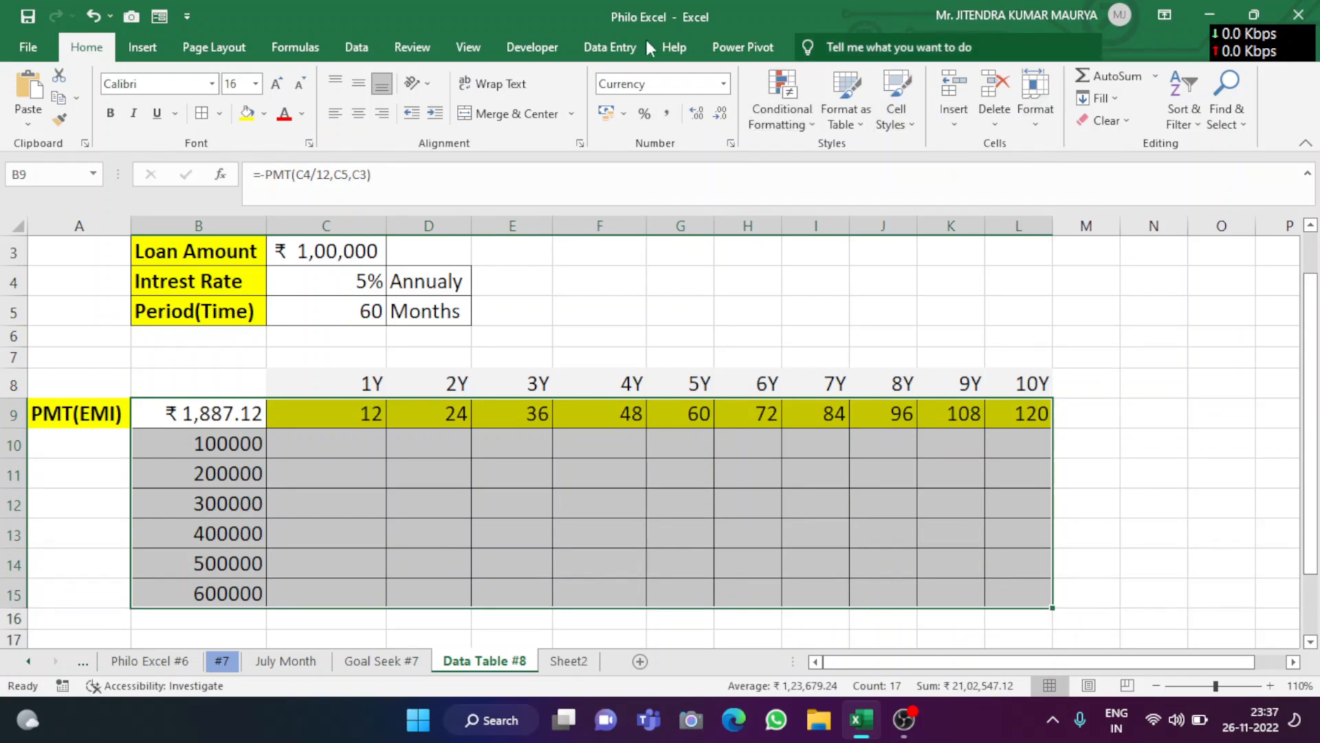
{"action": "left_click", "coordinate": [362, 45]}
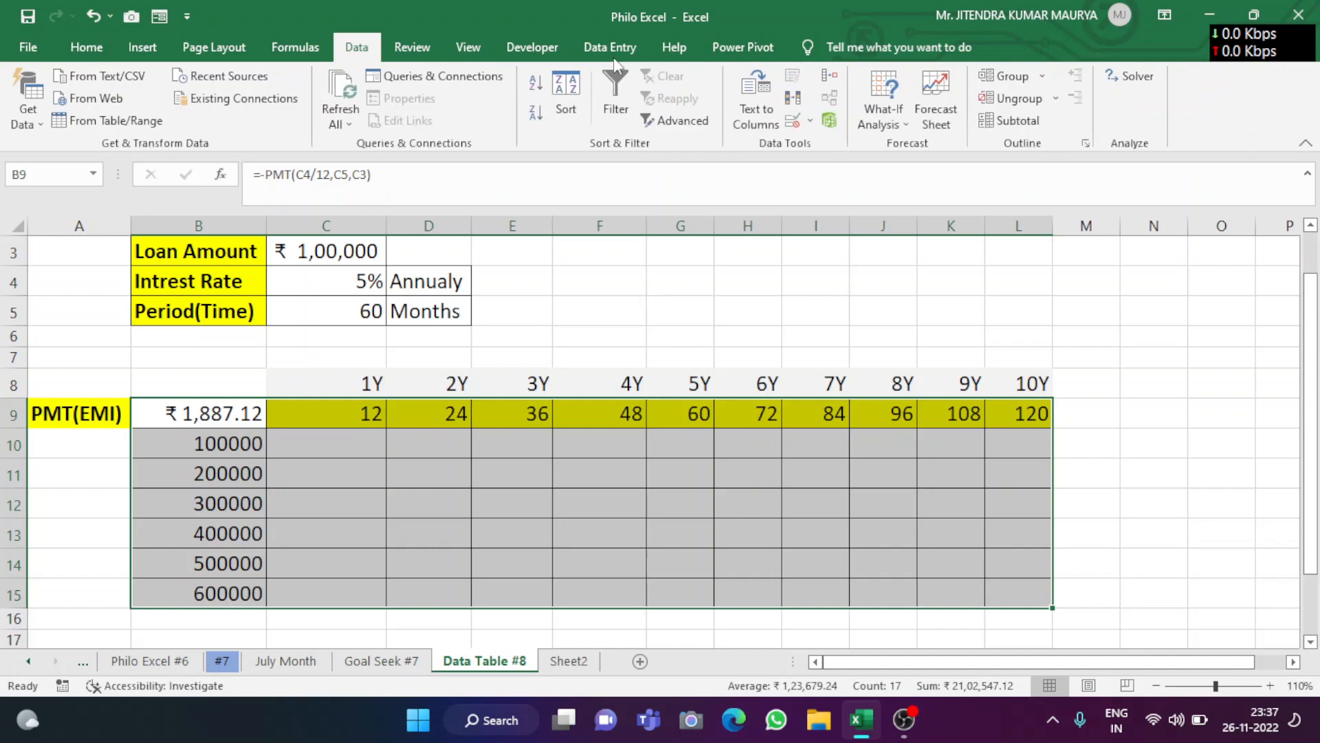
{"action": "left_click", "coordinate": [903, 124]}
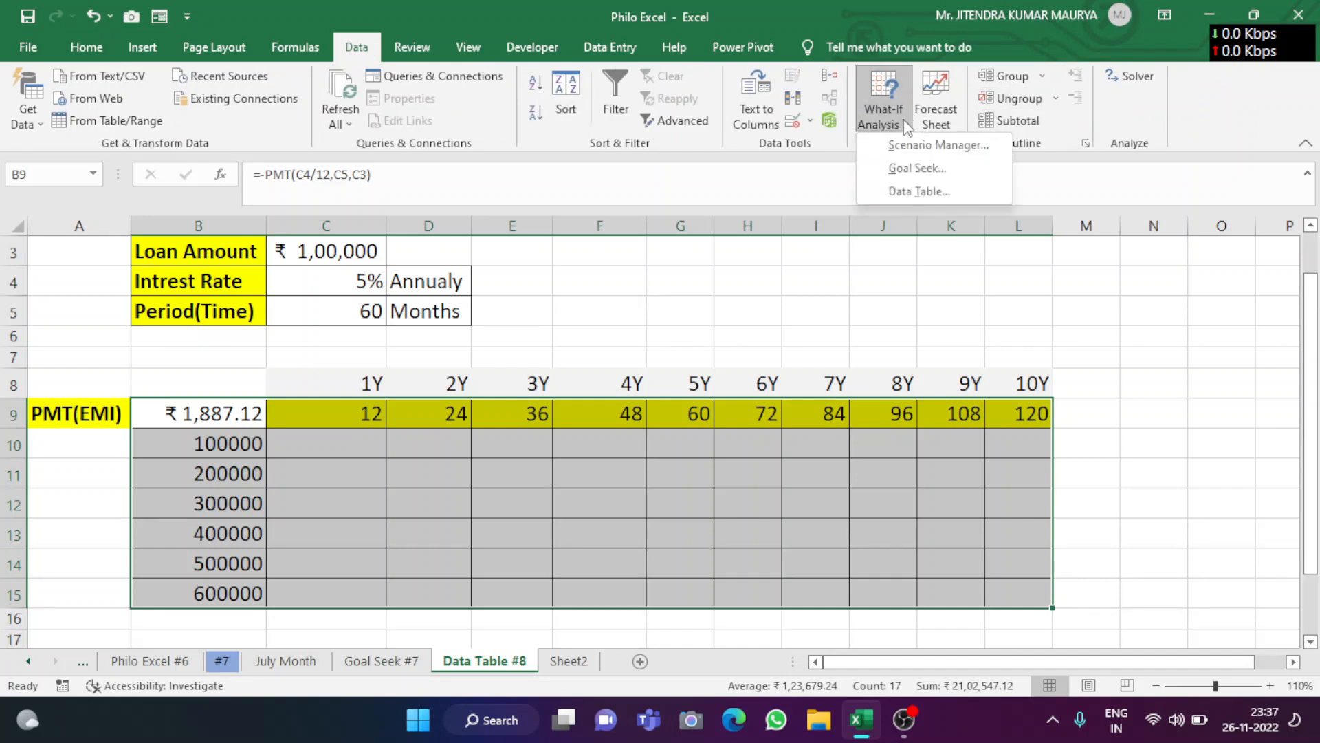
{"action": "left_click", "coordinate": [919, 192]}
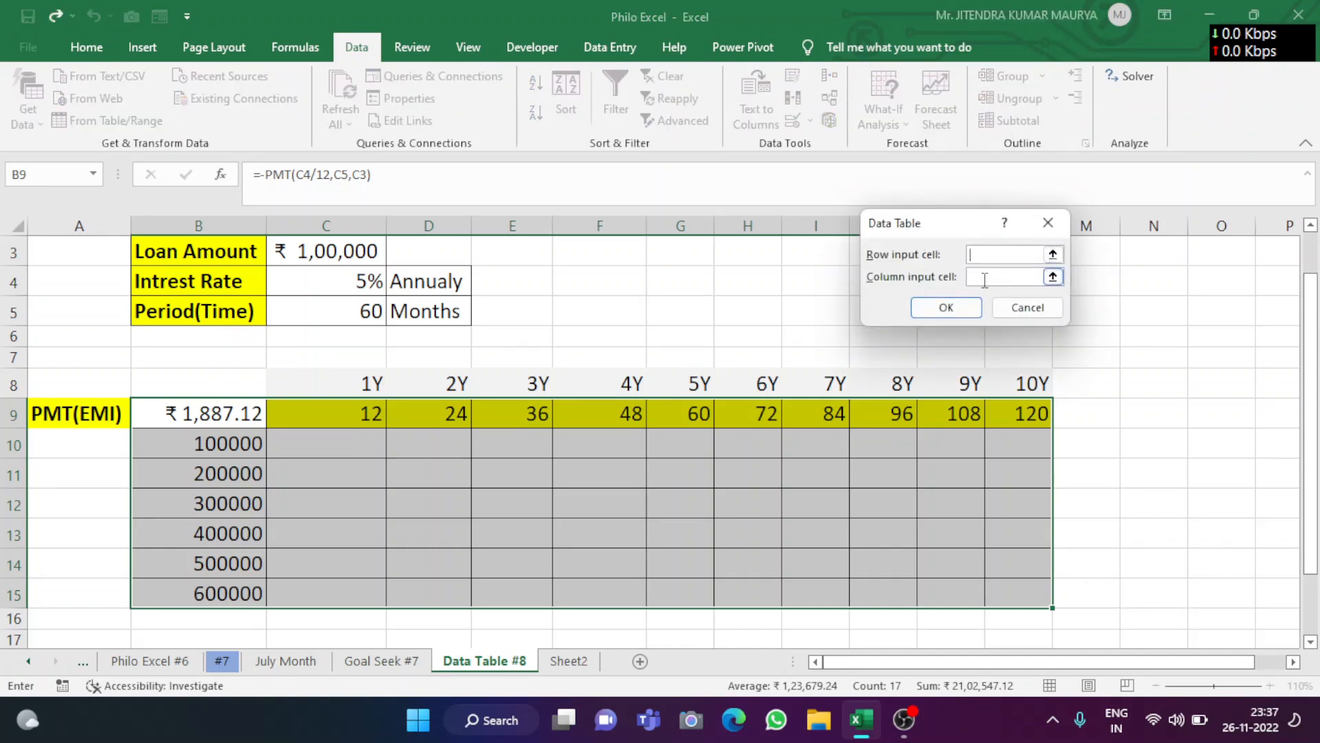
{"action": "left_click_drag", "start_coordinate": [968, 228], "coordinate": [955, 205]}
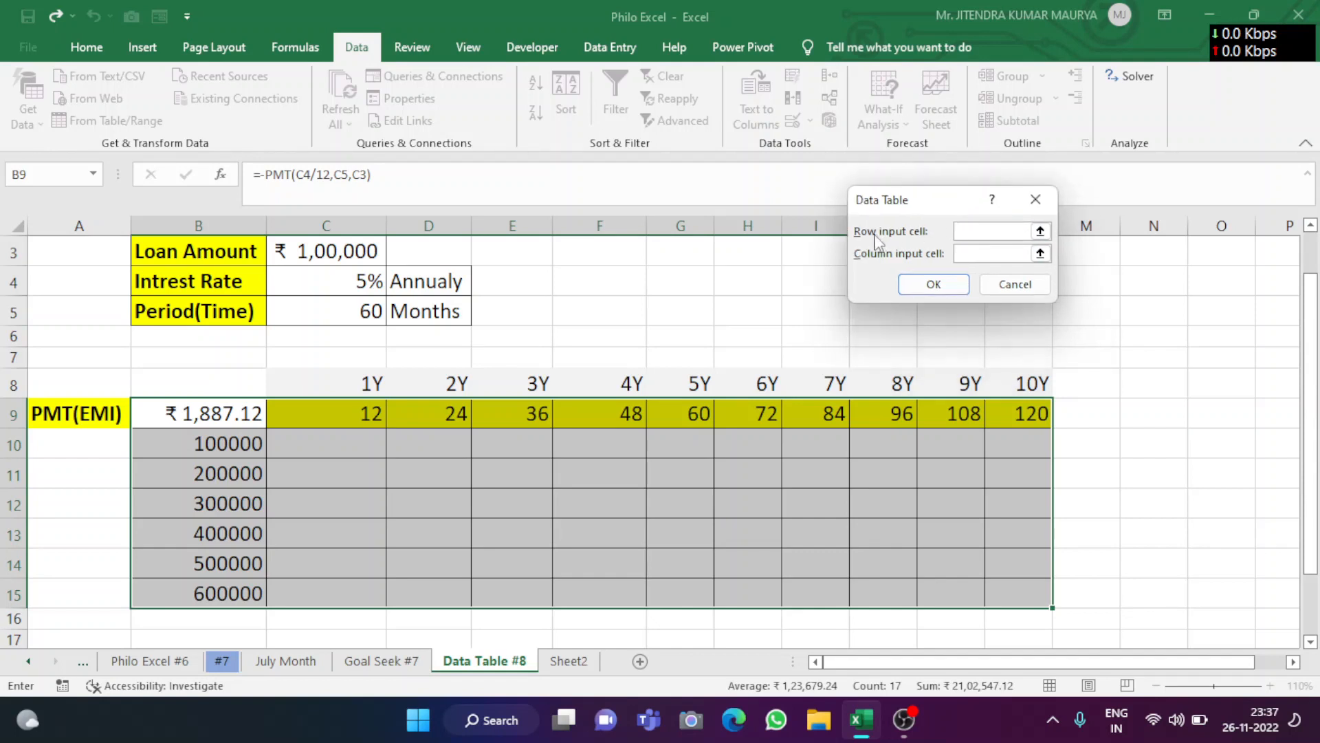
{"action": "left_click", "coordinate": [975, 255]}
{"action": "left_click", "coordinate": [967, 234]}
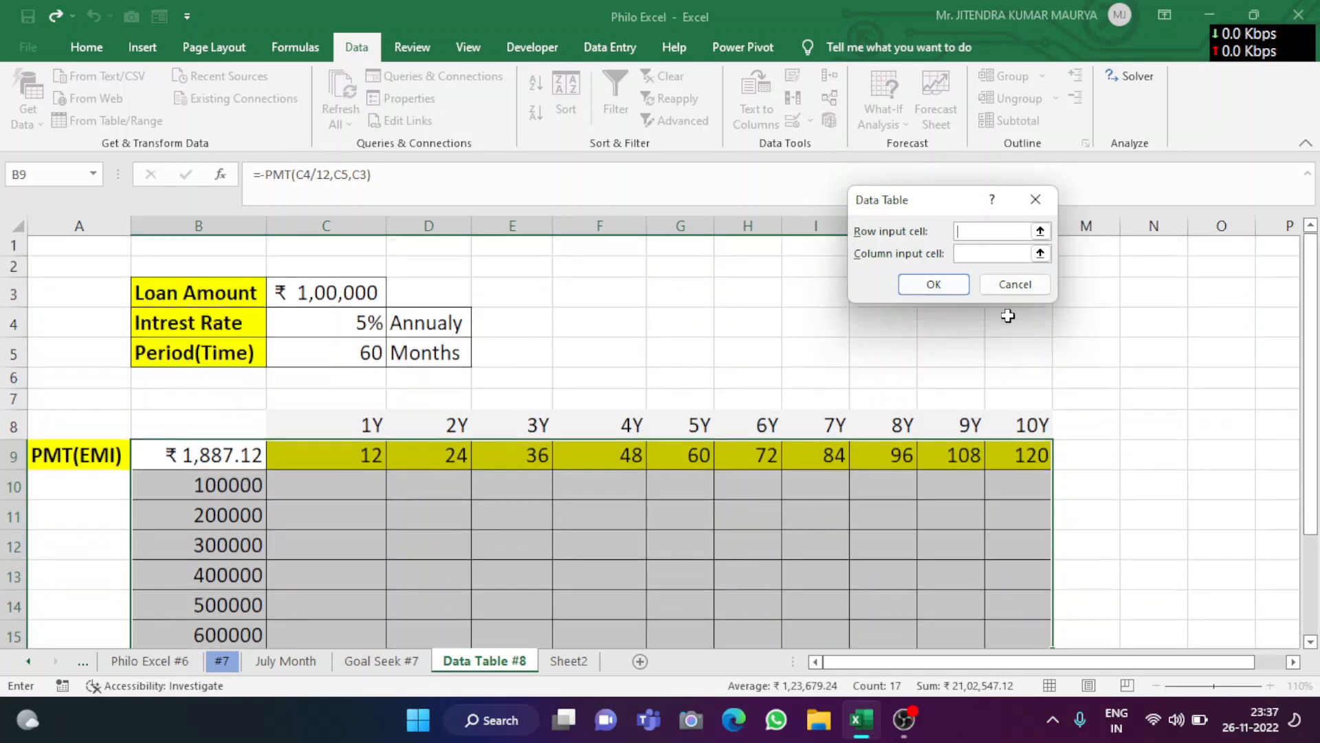
{"action": "scroll", "coordinate": [1008, 315], "scroll_direction": "up", "scroll_amount": 1}
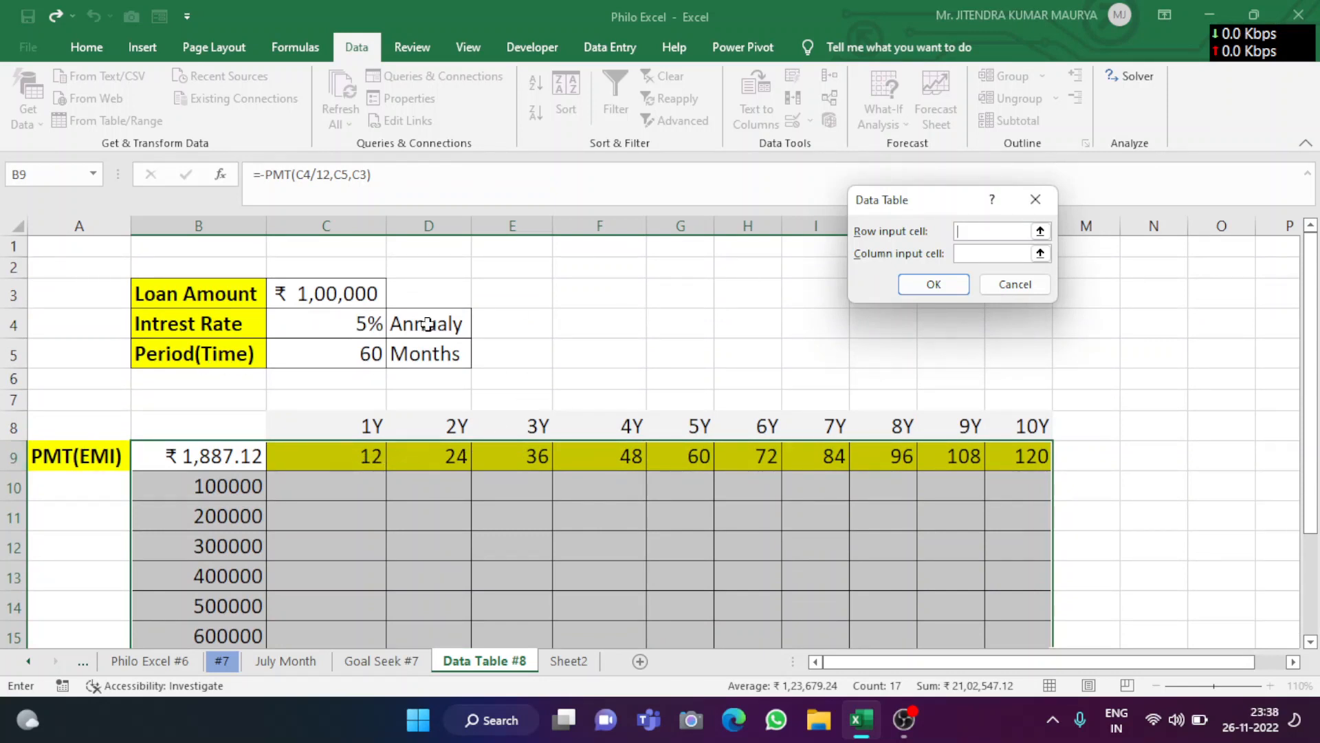
{"action": "left_click", "coordinate": [335, 354]}
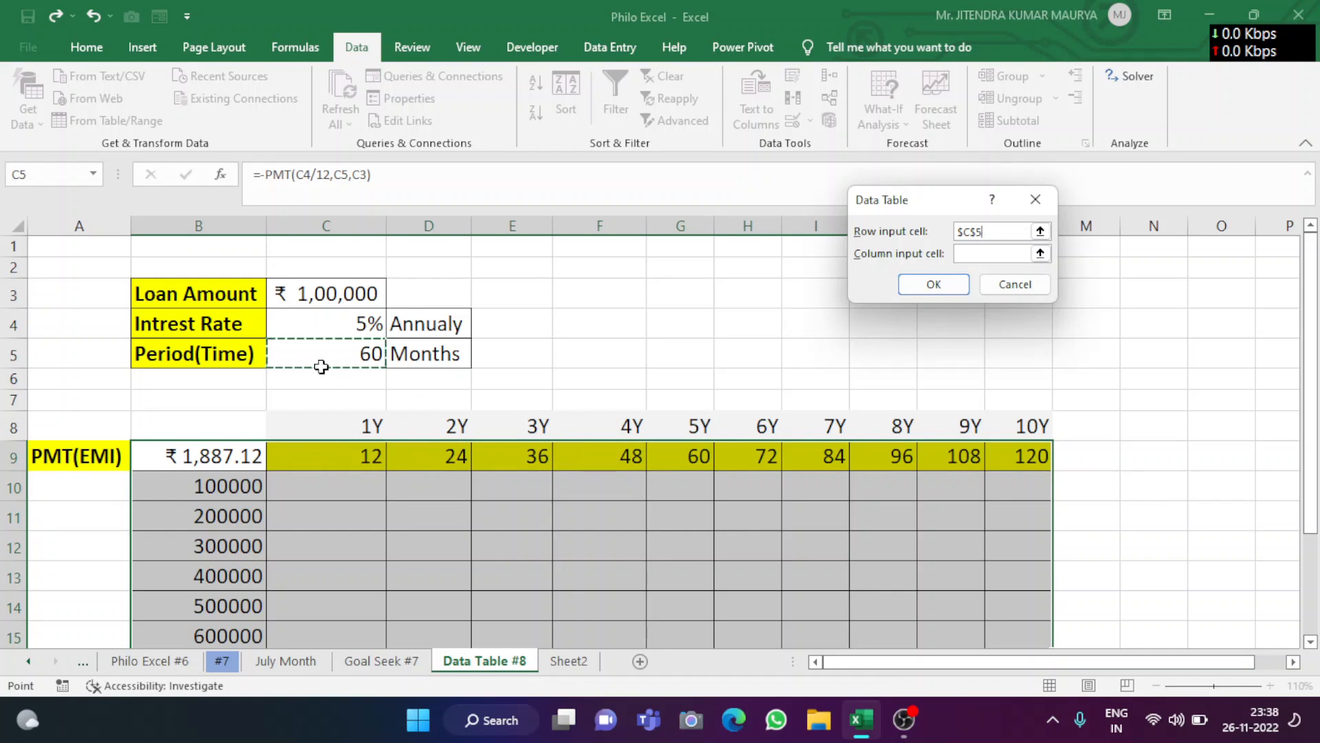
- Set the loan amount in C3 as the column input cell and generate the data table
{"action": "left_click", "coordinate": [973, 255]}
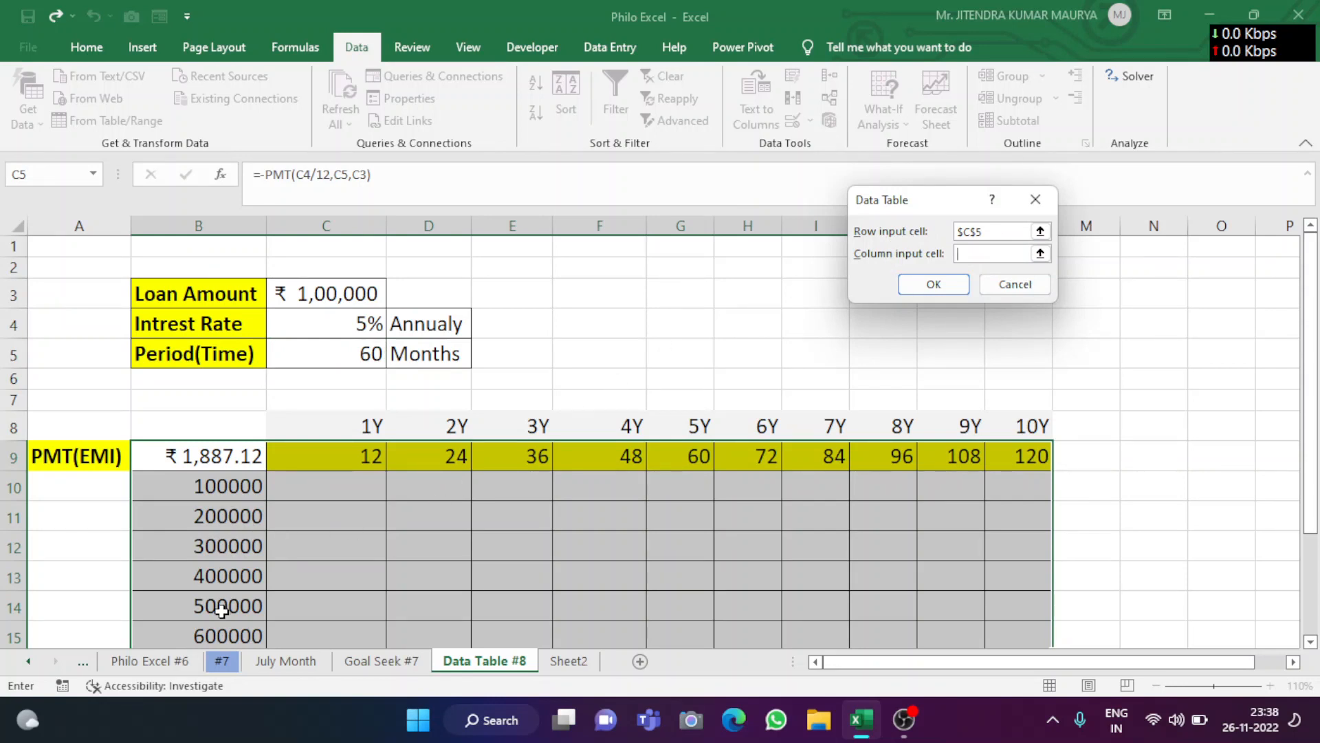
{"action": "left_click", "coordinate": [315, 294]}
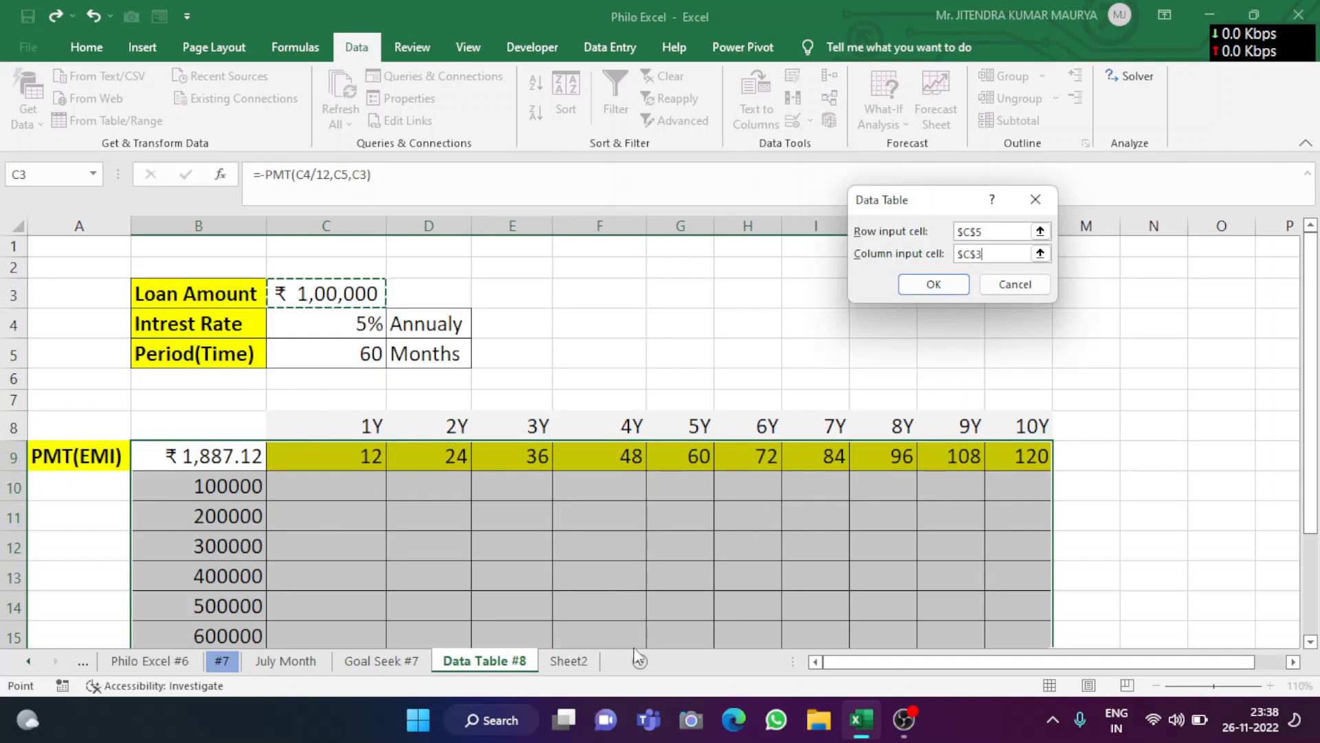
{"action": "left_click", "coordinate": [932, 291]}
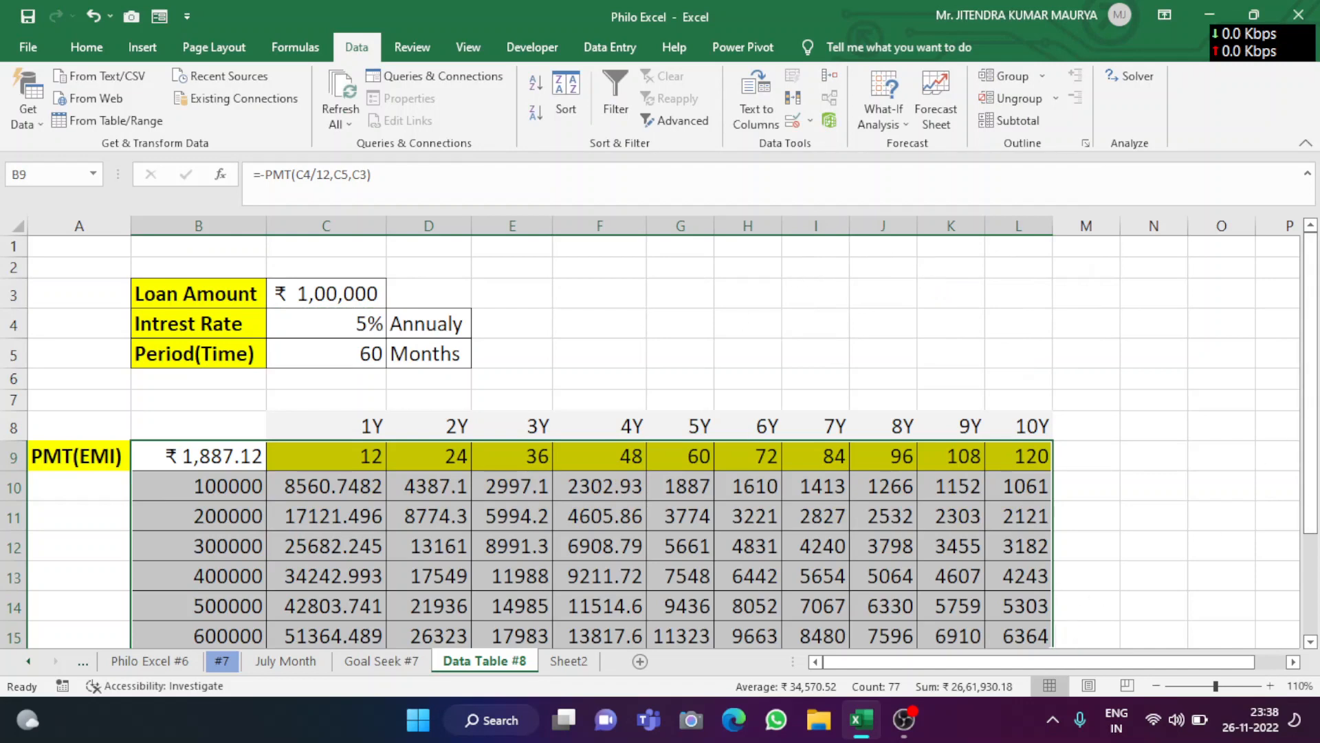
- Format the calculated EMIs in C10:L15 to show one decimal place
{"action": "left_click_drag", "start_coordinate": [1310, 421], "coordinate": [1317, 450]}
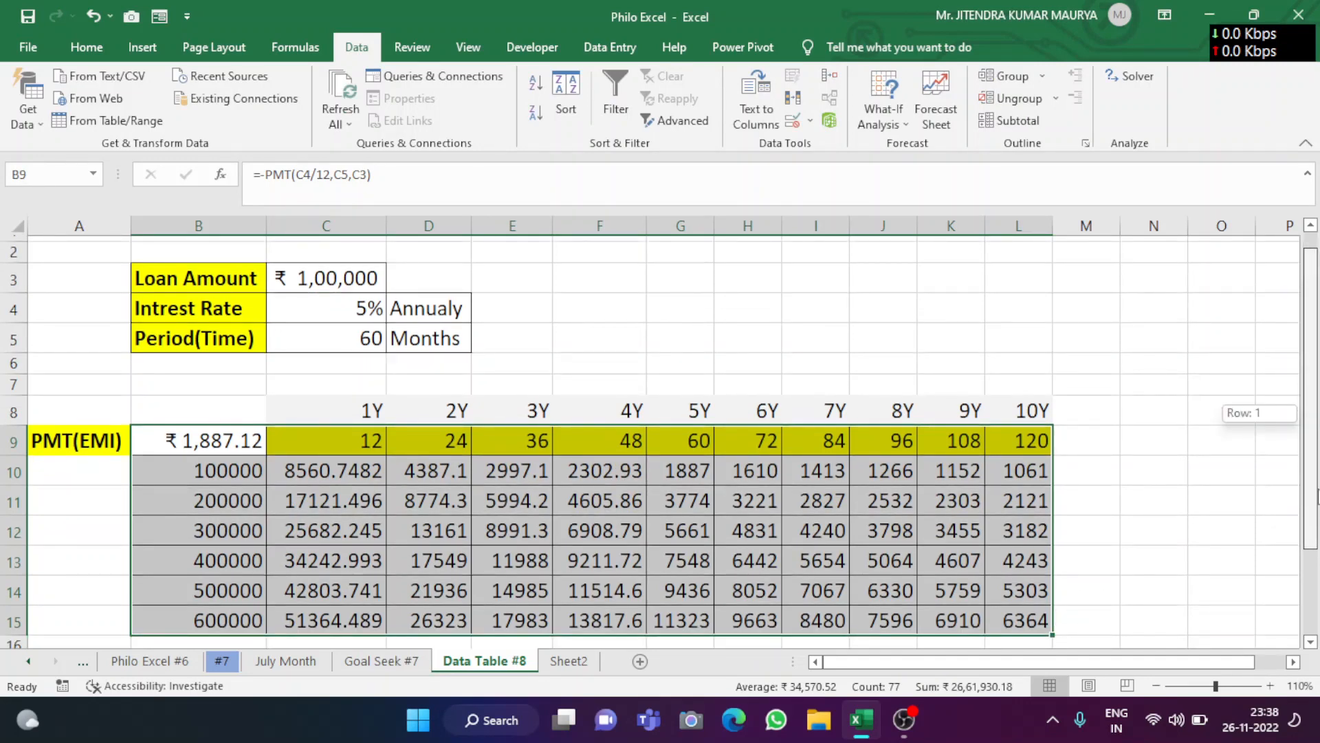
{"action": "scroll", "coordinate": [756, 474], "scroll_direction": "down", "scroll_amount": 1}
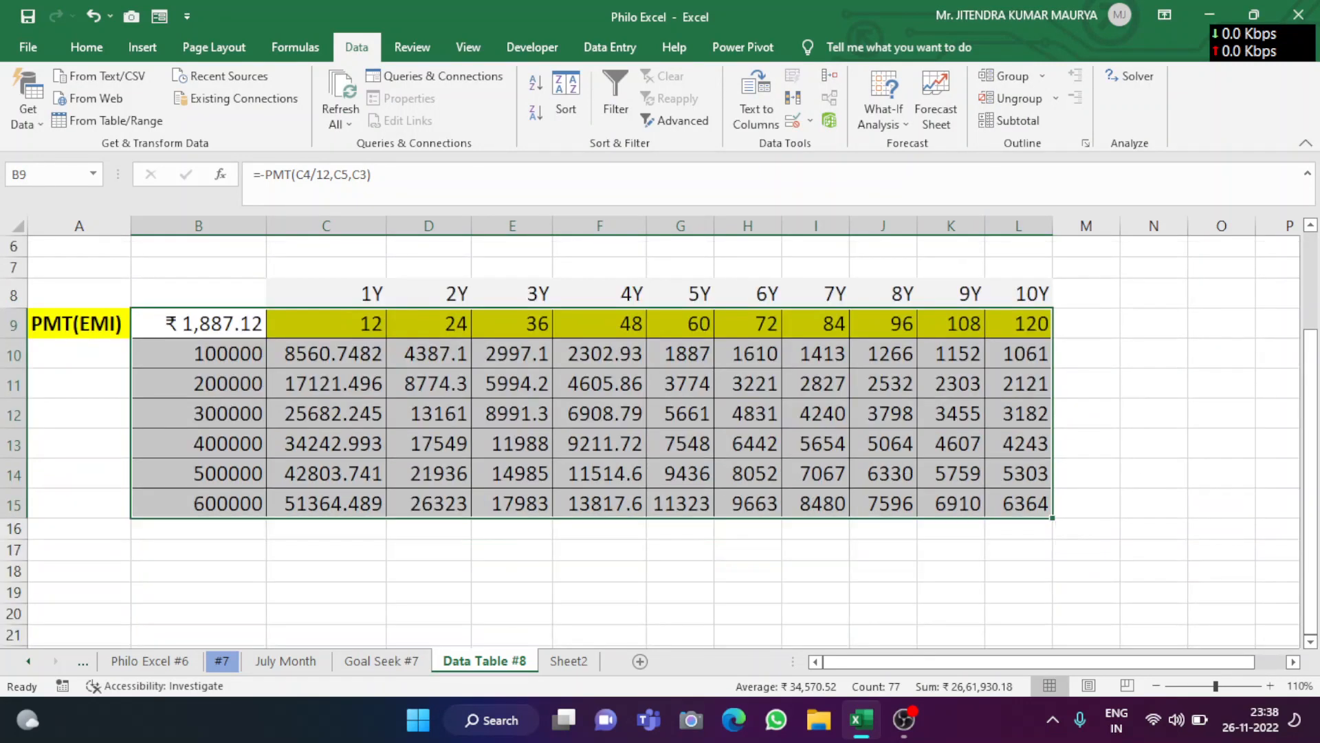
{"action": "scroll", "coordinate": [780, 426], "scroll_direction": "up", "scroll_amount": 2}
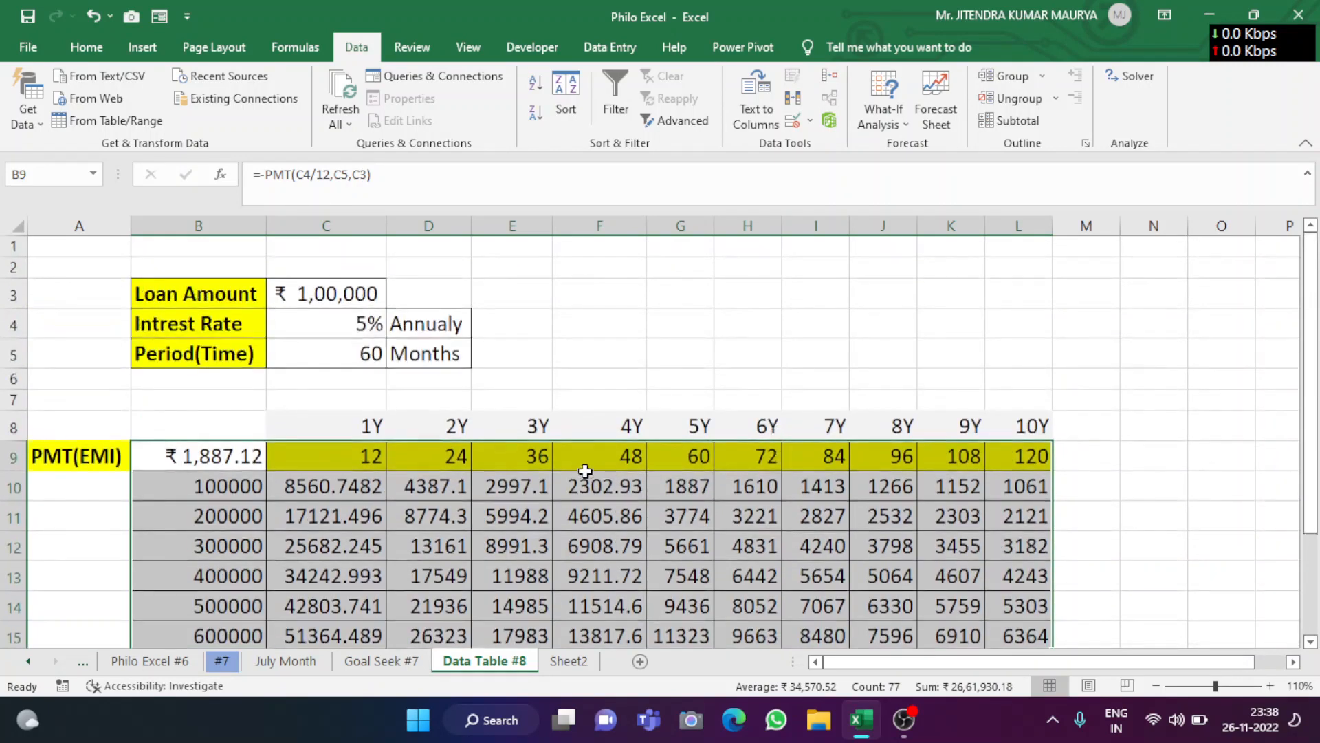
{"action": "left_click", "coordinate": [609, 363]}
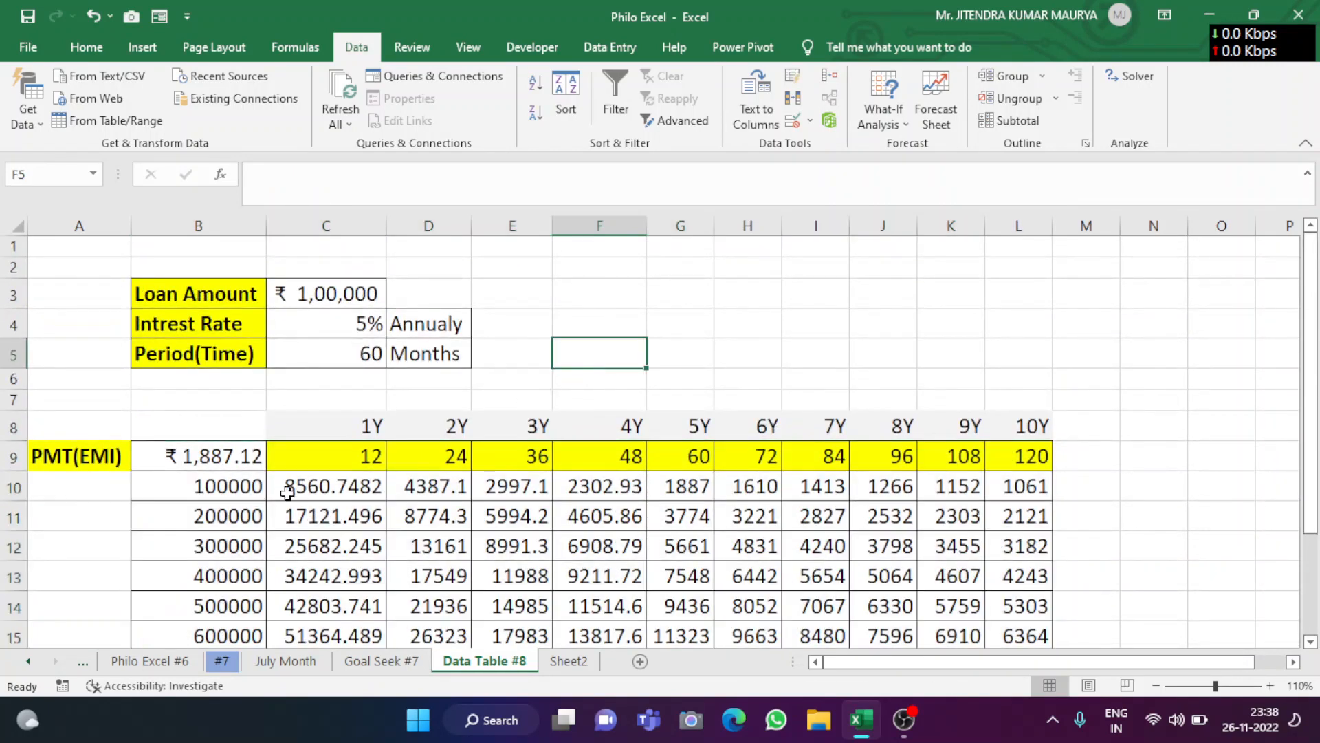
{"action": "left_click", "coordinate": [246, 483]}
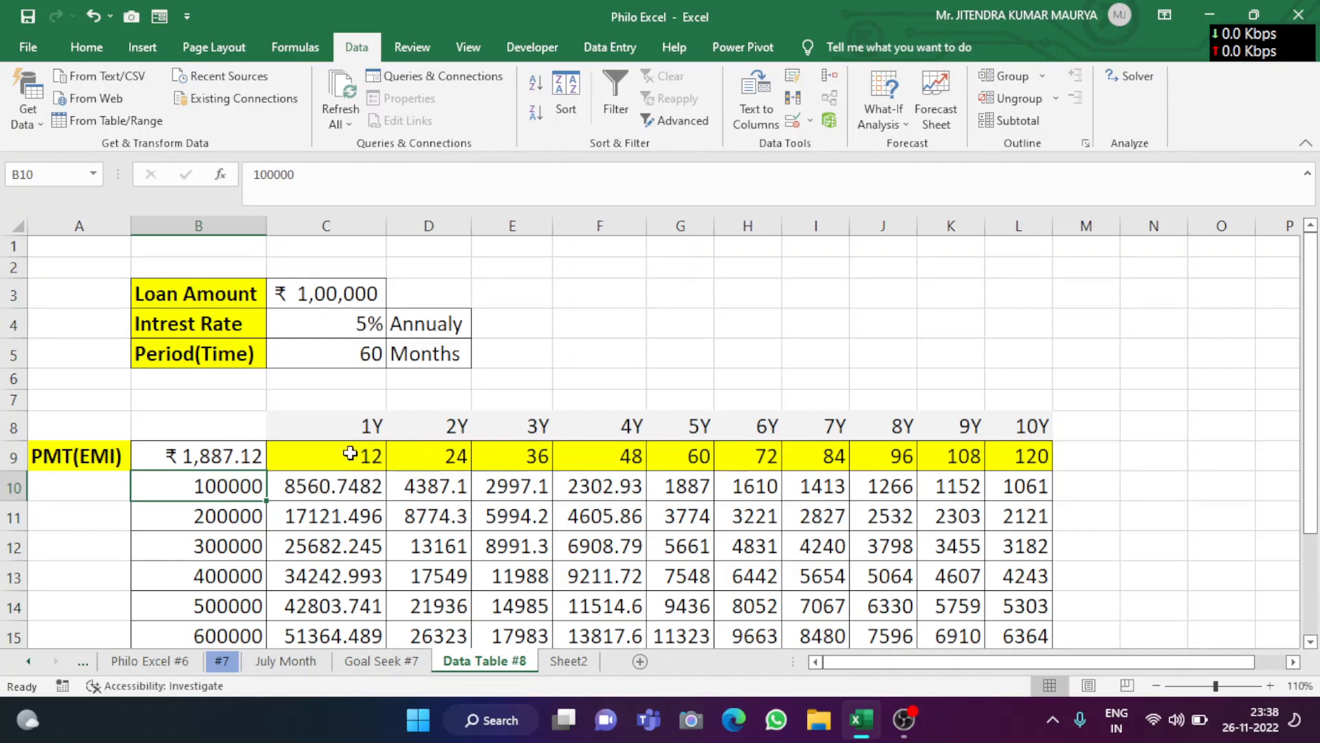
{"action": "left_click_drag", "start_coordinate": [332, 484], "coordinate": [1022, 565]}
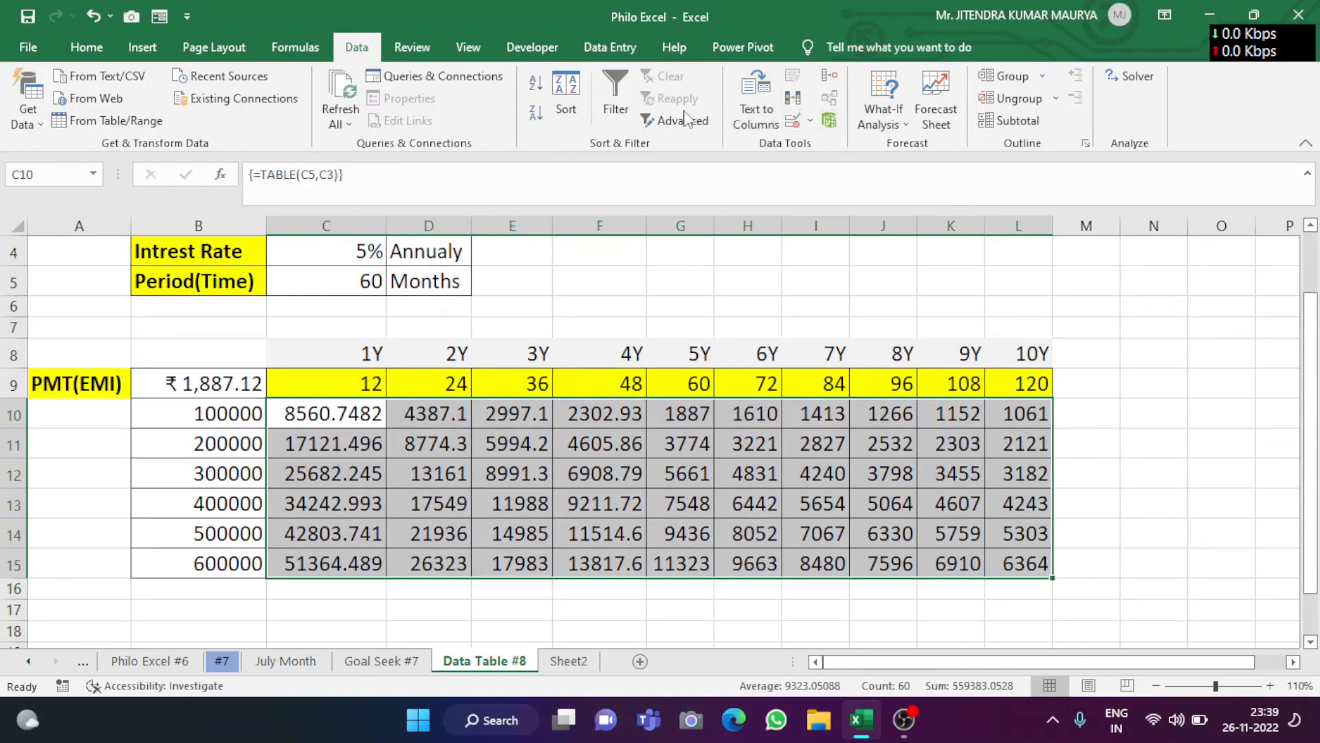
{"action": "left_click", "coordinate": [87, 47]}
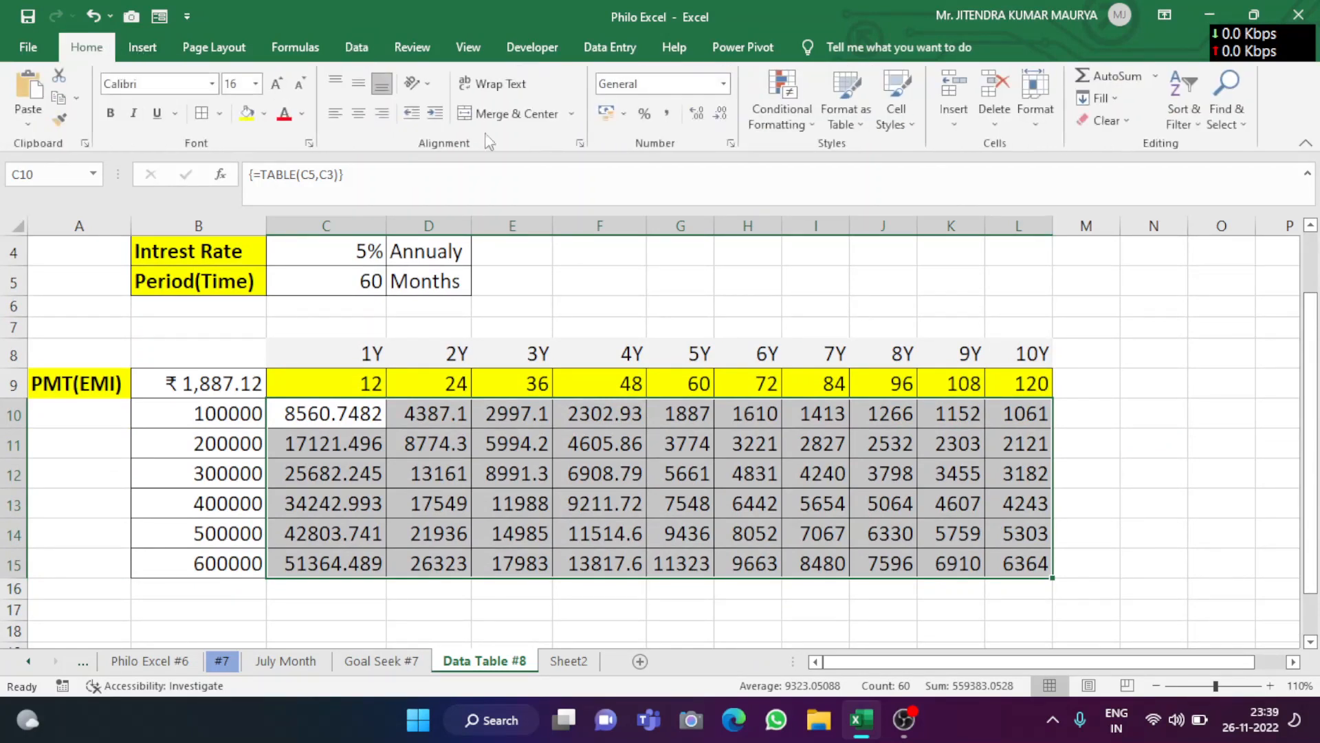
{"action": "left_click", "coordinate": [723, 117]}
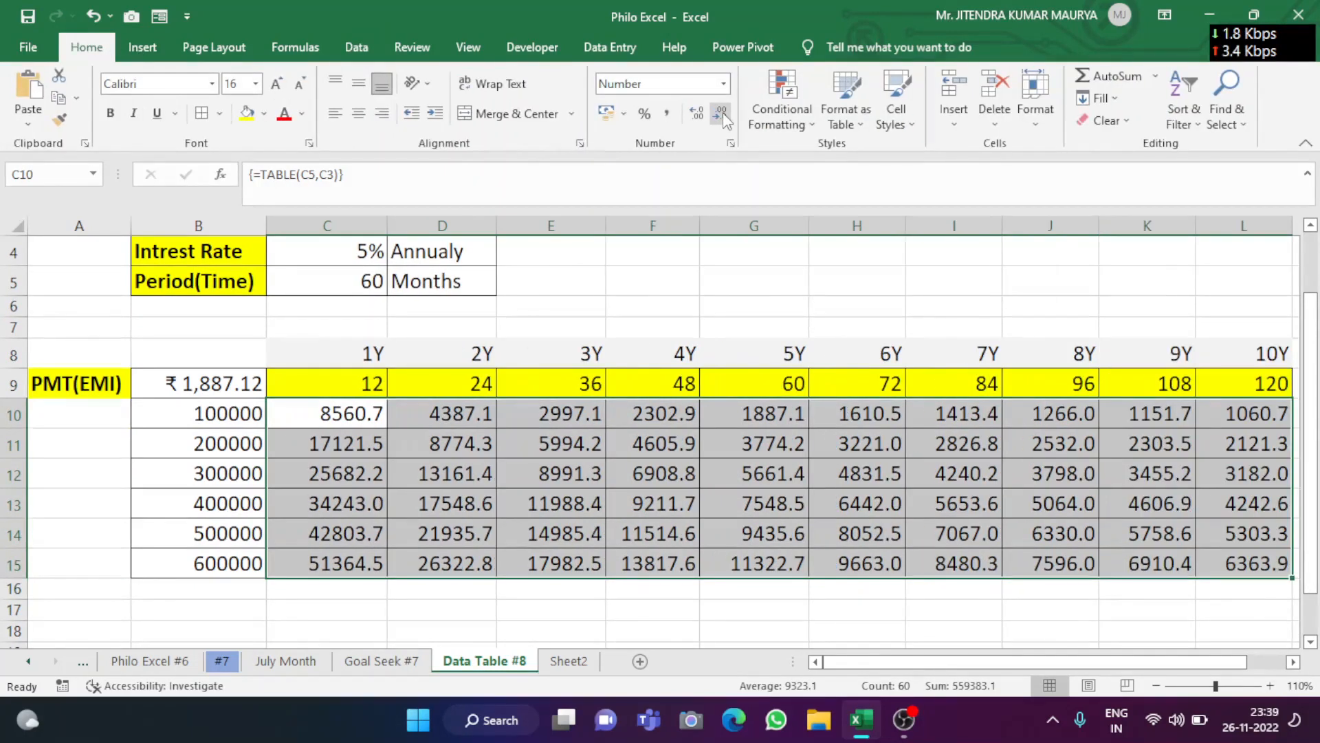
{"action": "left_click", "coordinate": [723, 117]}
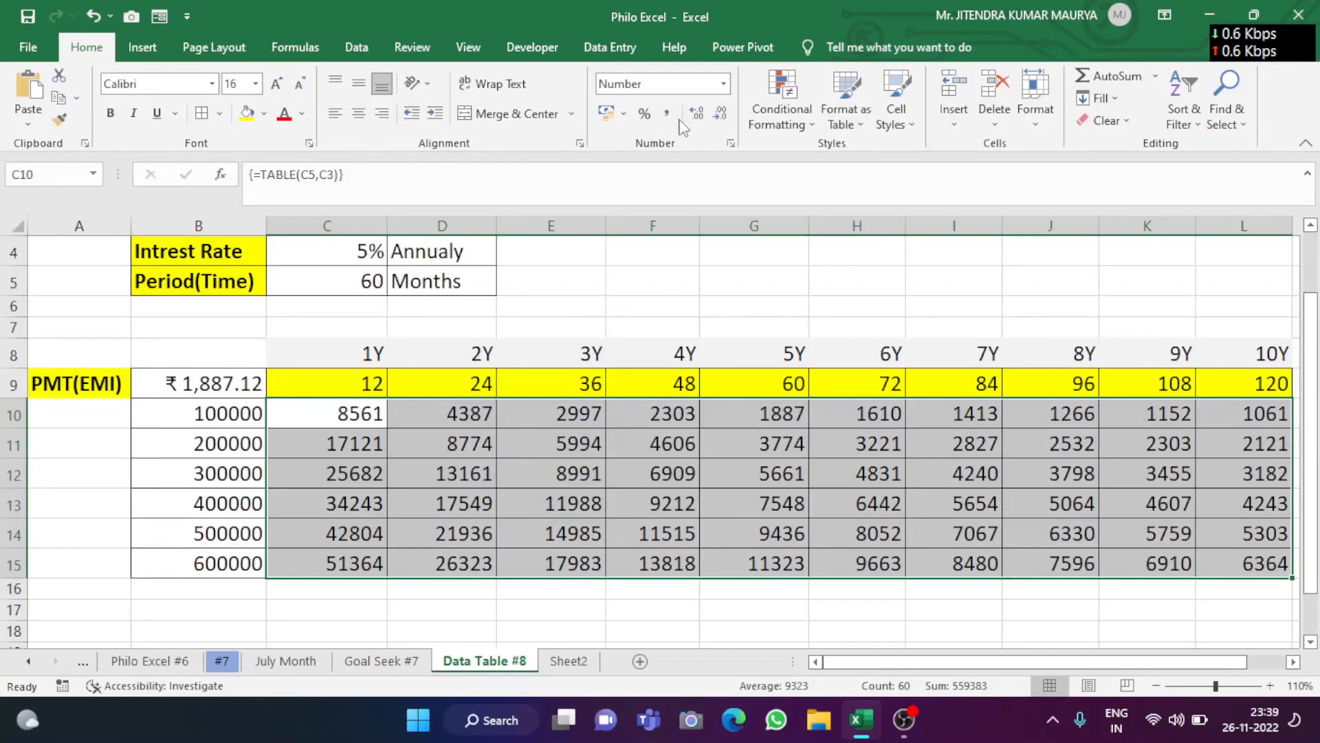
{"action": "left_click", "coordinate": [694, 117]}
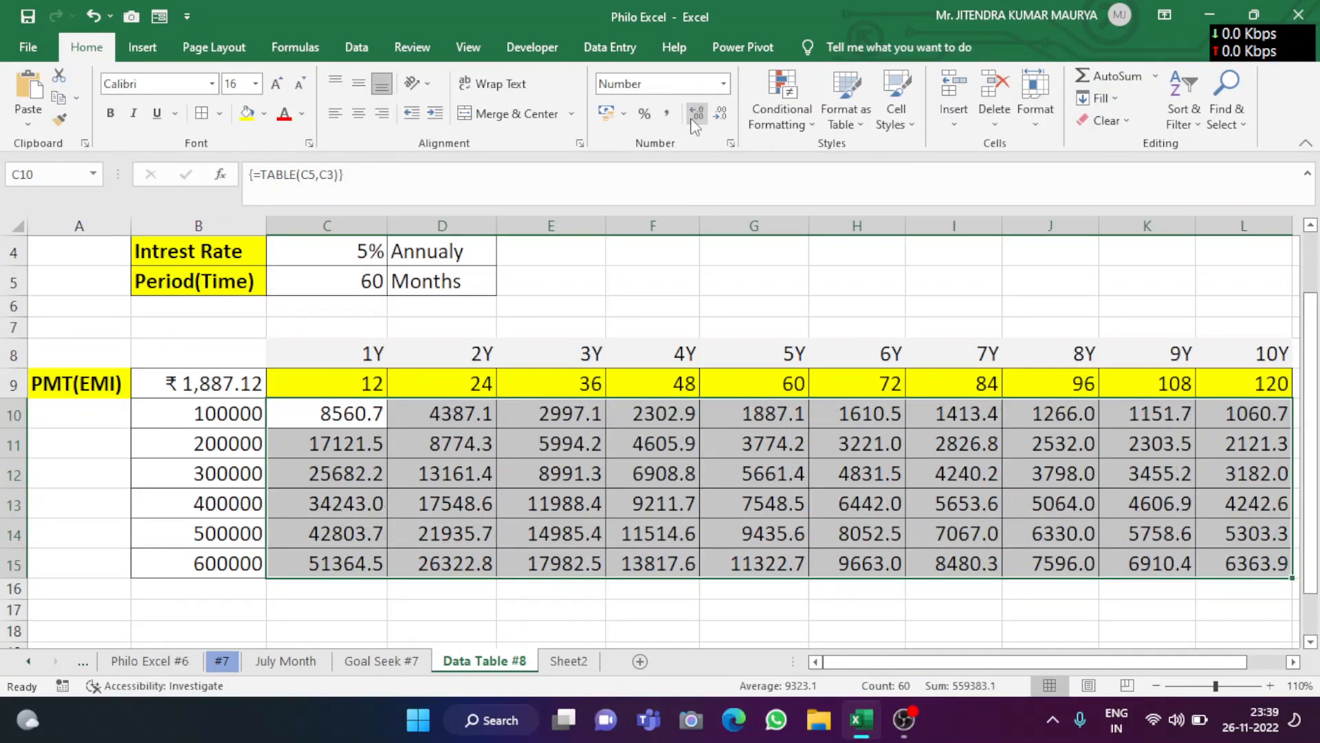
{"action": "left_click", "coordinate": [752, 448]}
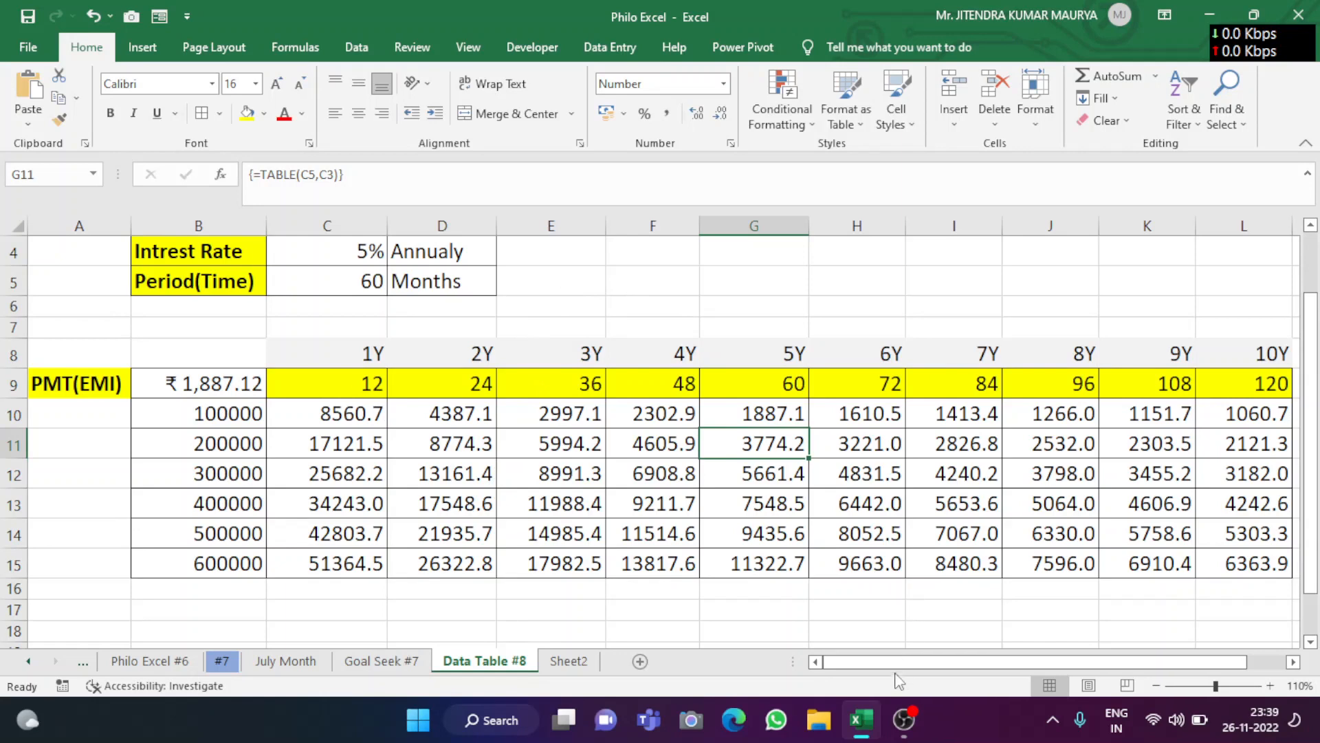
- Change the annual interest rate in C4 to 10% so the EMI table recalculates
{"action": "left_click_drag", "start_coordinate": [897, 663], "coordinate": [960, 673]}
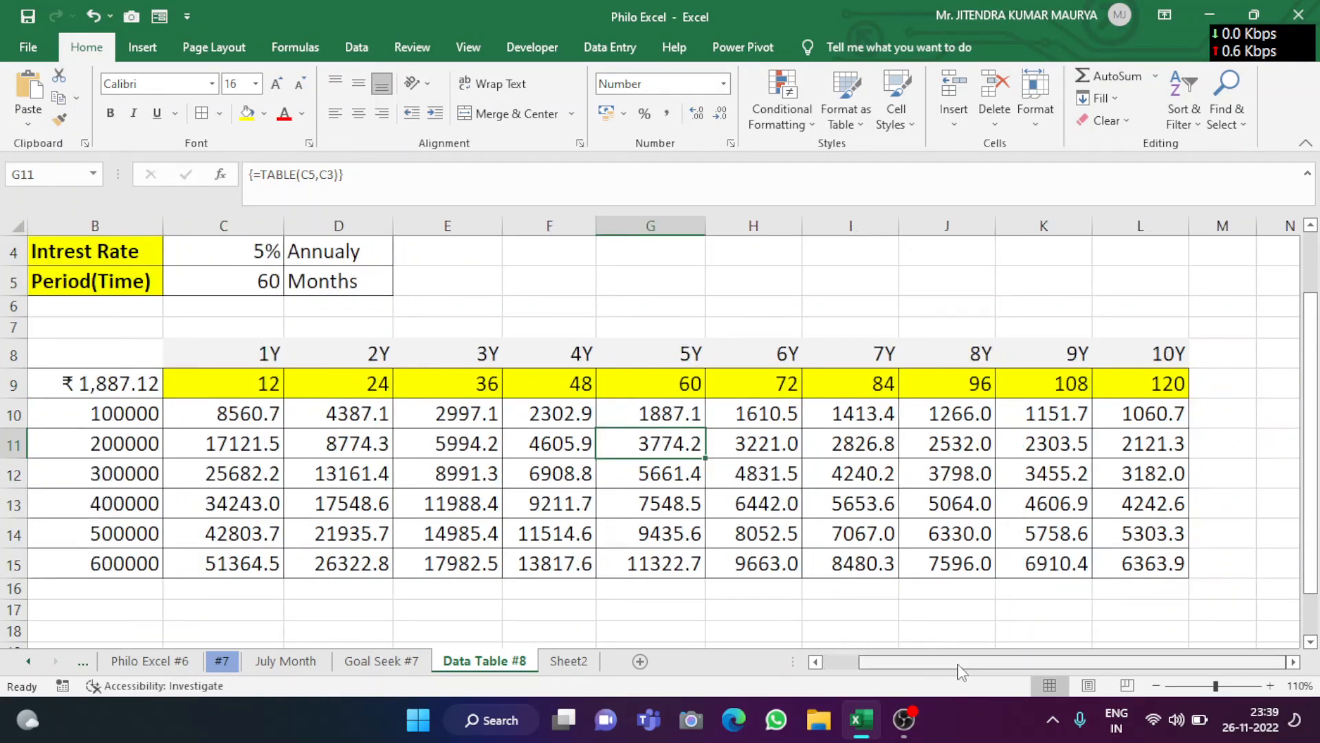
{"action": "scroll", "coordinate": [894, 492], "scroll_direction": "up", "scroll_amount": 1}
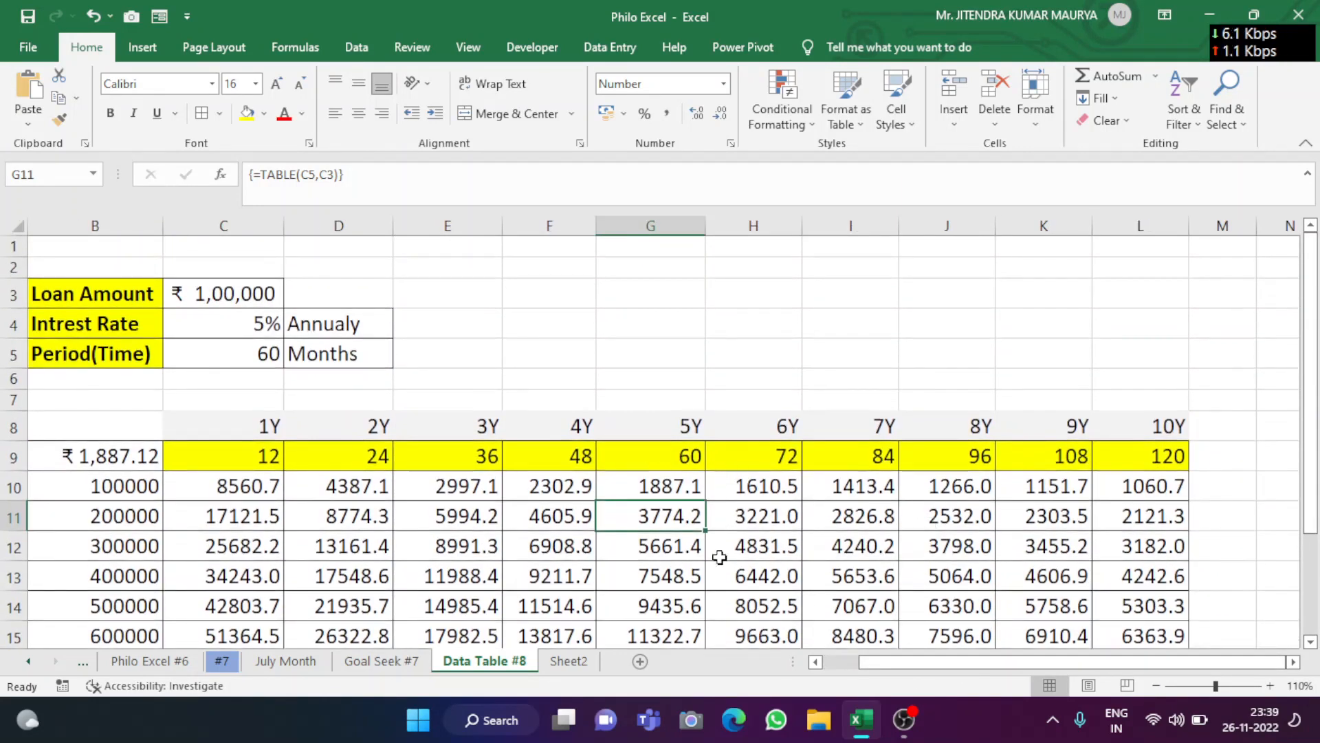
{"action": "left_click_drag", "start_coordinate": [904, 670], "coordinate": [861, 667]}
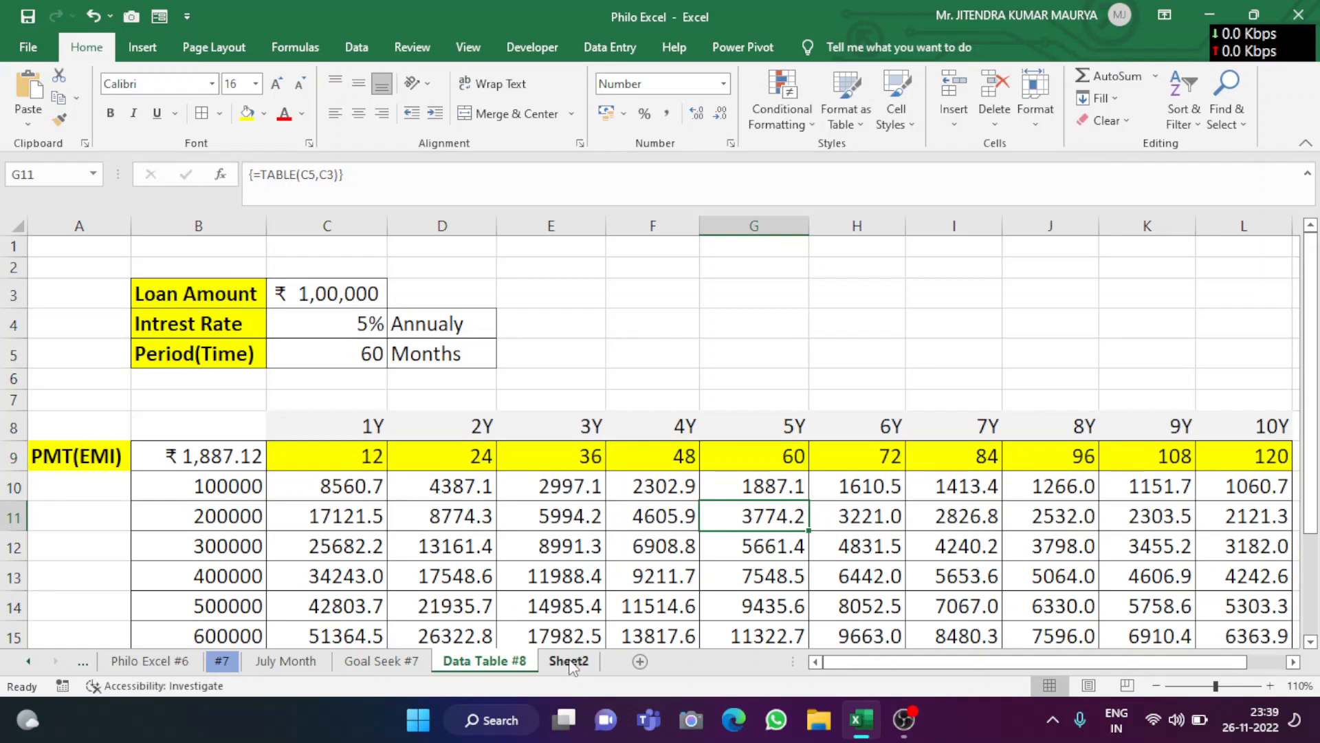
{"action": "left_click", "coordinate": [372, 324]}
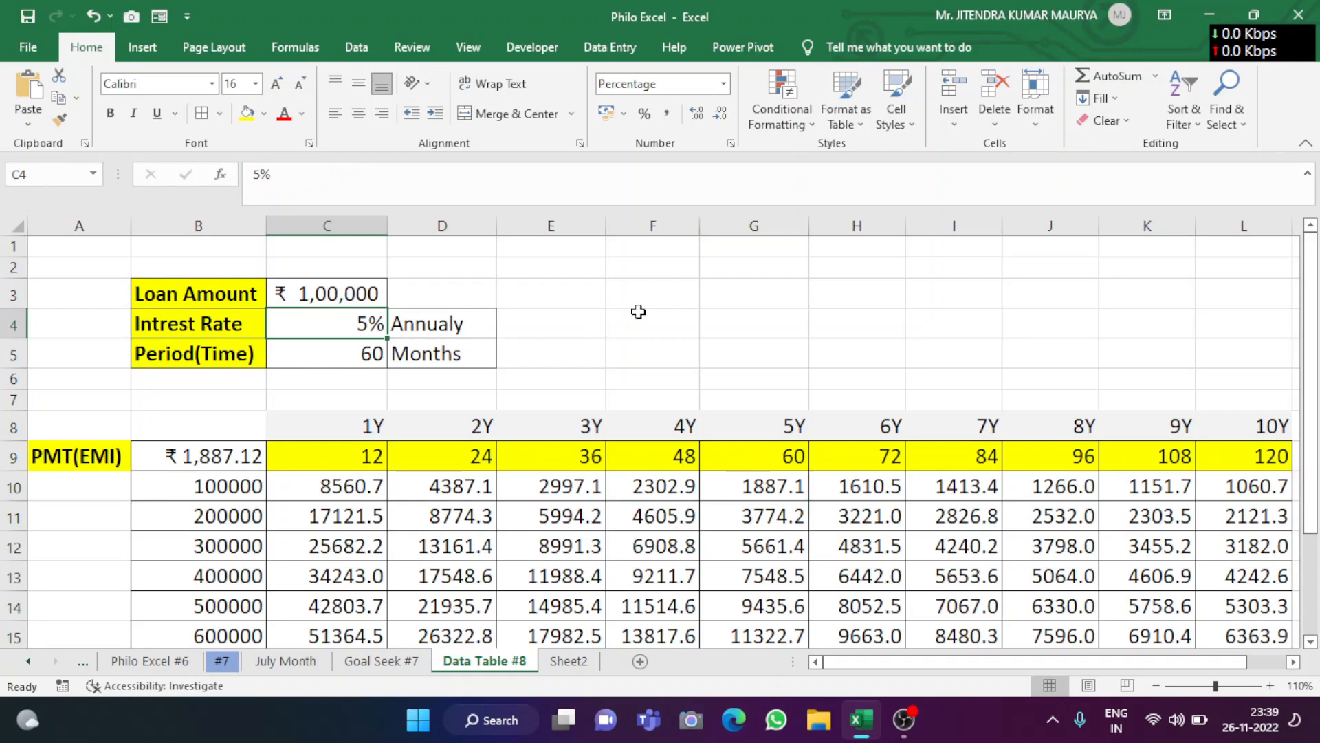
{"action": "key", "text": "BackSpace"}
{"action": "type", "text": "10"}
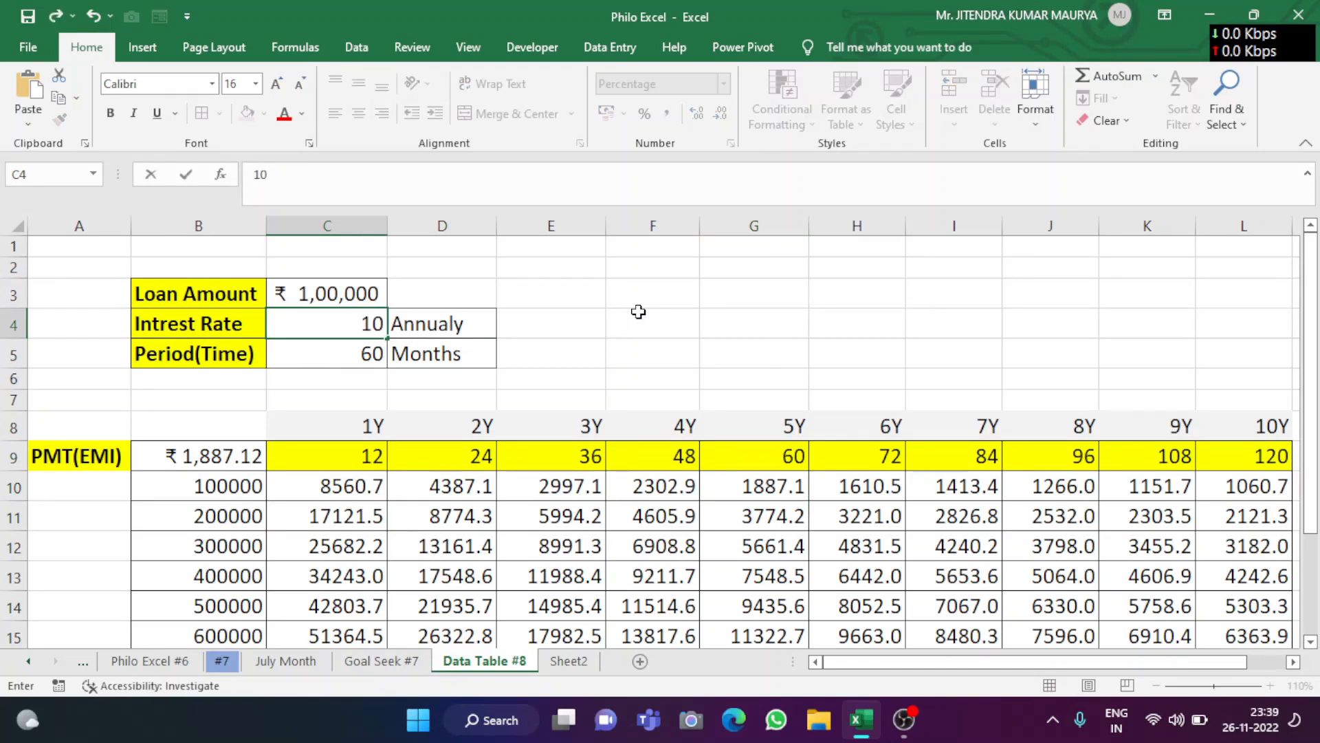
{"action": "type", "text": "%"}
{"action": "key", "text": "Return"}
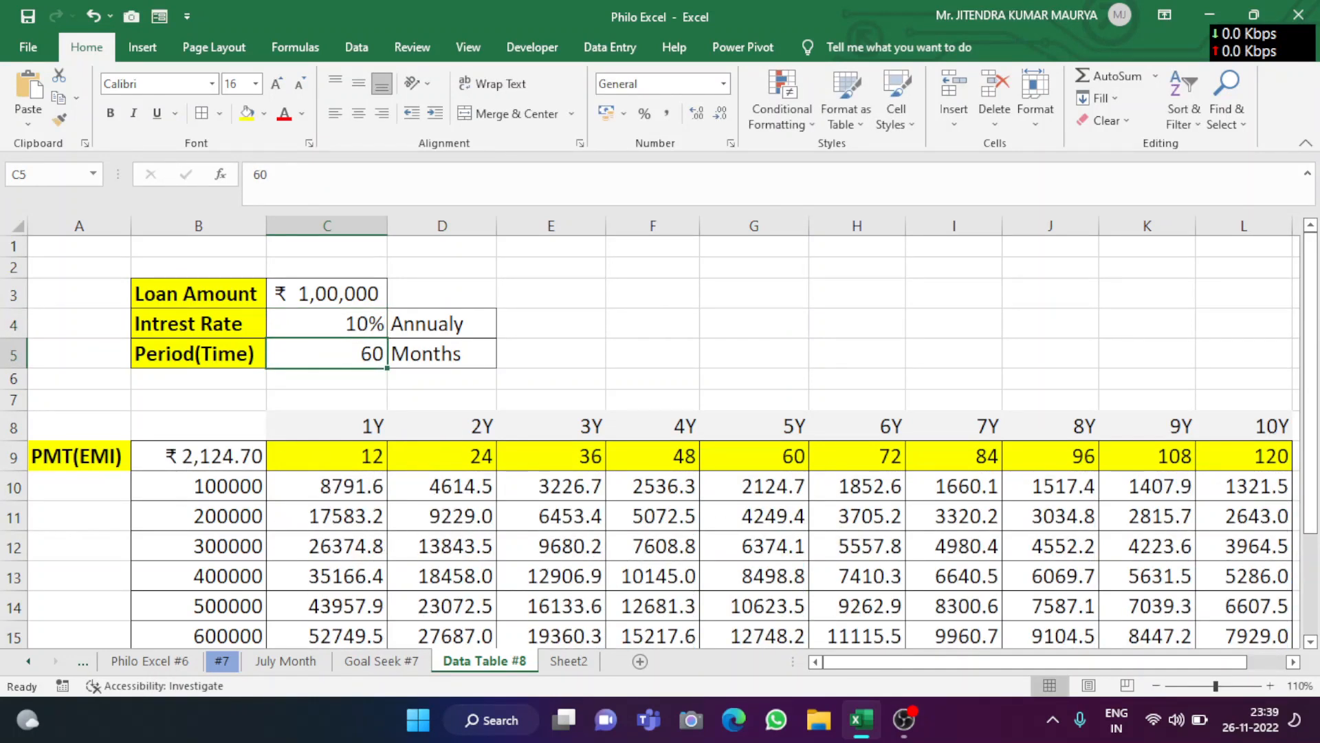
- Try to delete the single data table result in F12, for the 300000 loan over 48 months
{"action": "left_click_drag", "start_coordinate": [1311, 359], "coordinate": [1311, 360]}
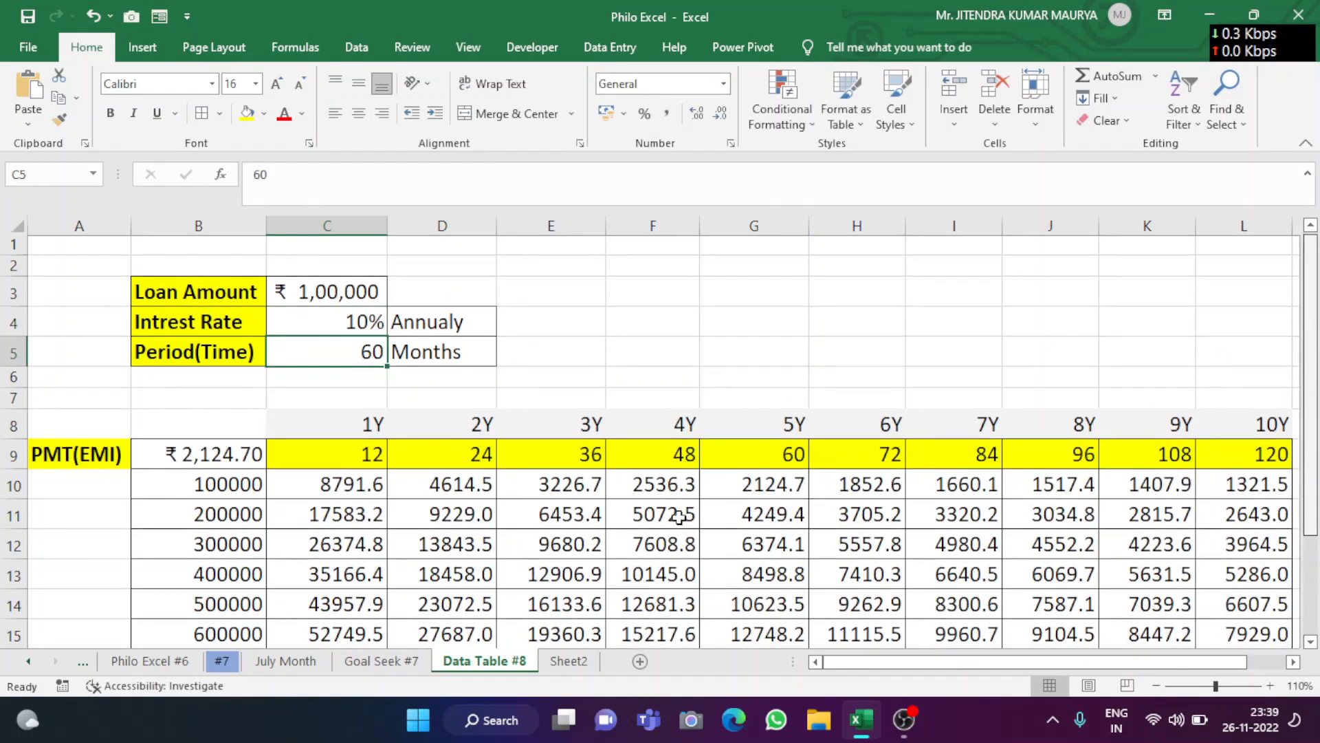
{"action": "scroll", "coordinate": [628, 492], "scroll_direction": "down", "scroll_amount": 1}
{"action": "left_click", "coordinate": [627, 492]}
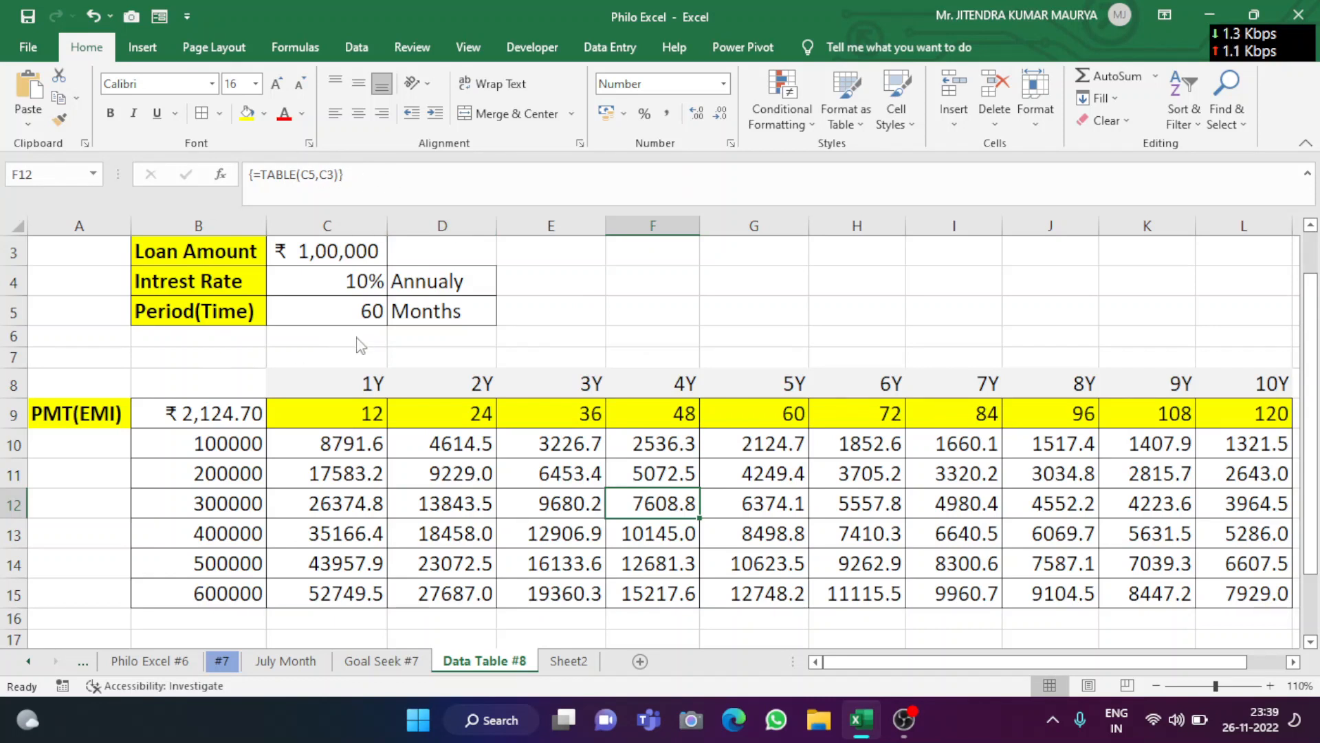
{"action": "key", "text": "Delete"}
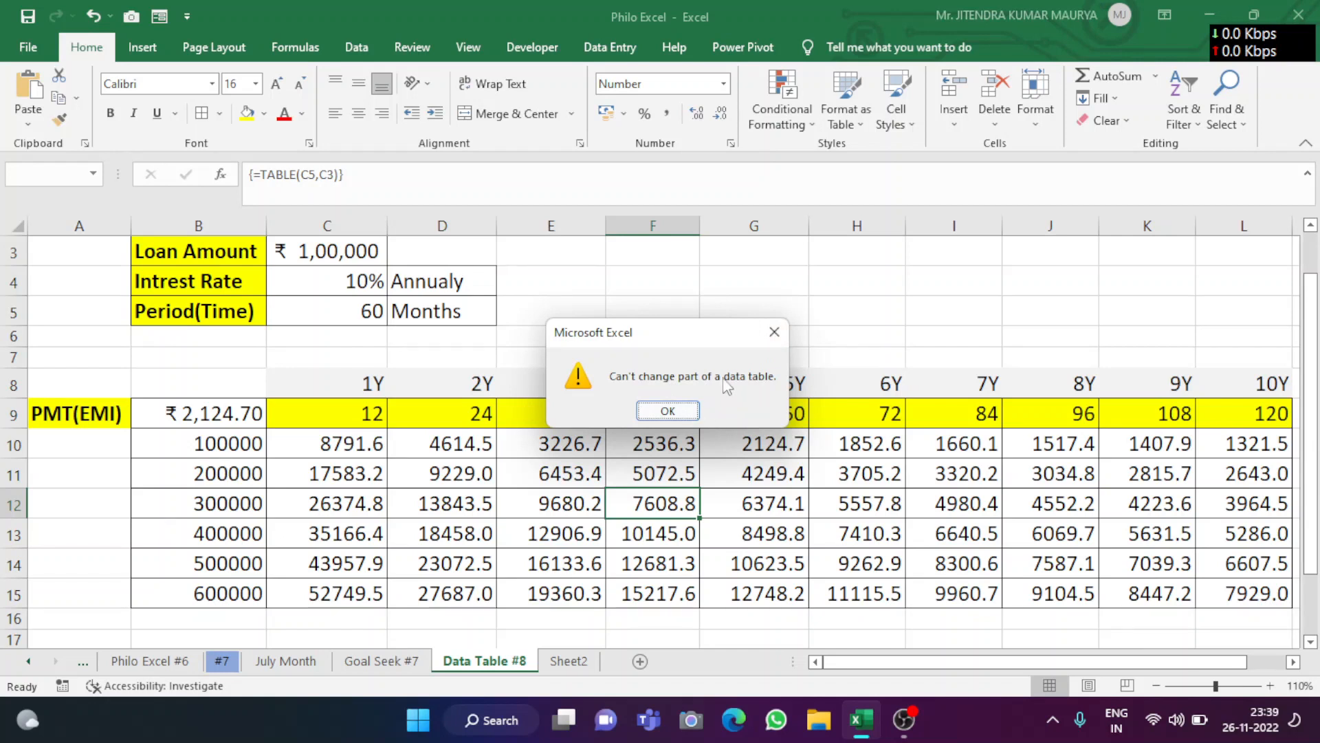
{"action": "left_click", "coordinate": [773, 332]}
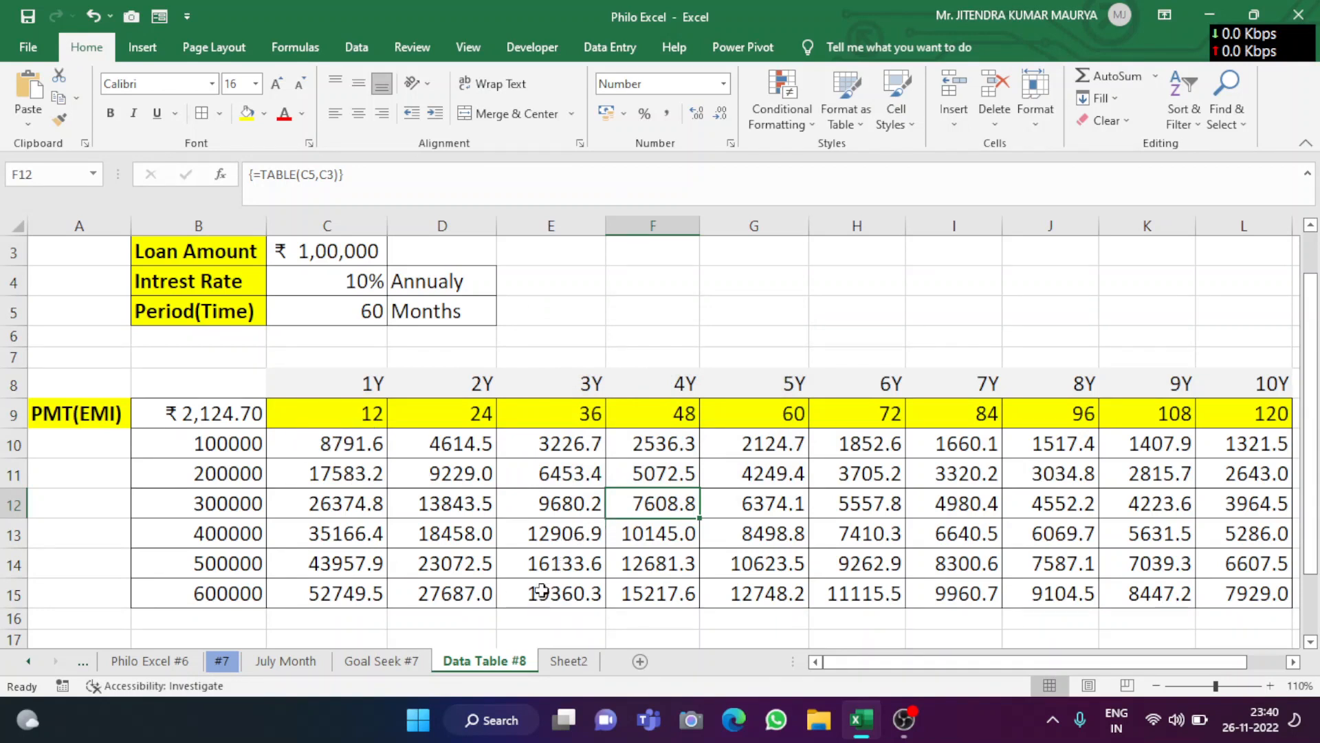
- On Sheet2, enter 3 in cell B3 and 5 in cell B4
{"action": "left_click", "coordinate": [564, 662]}
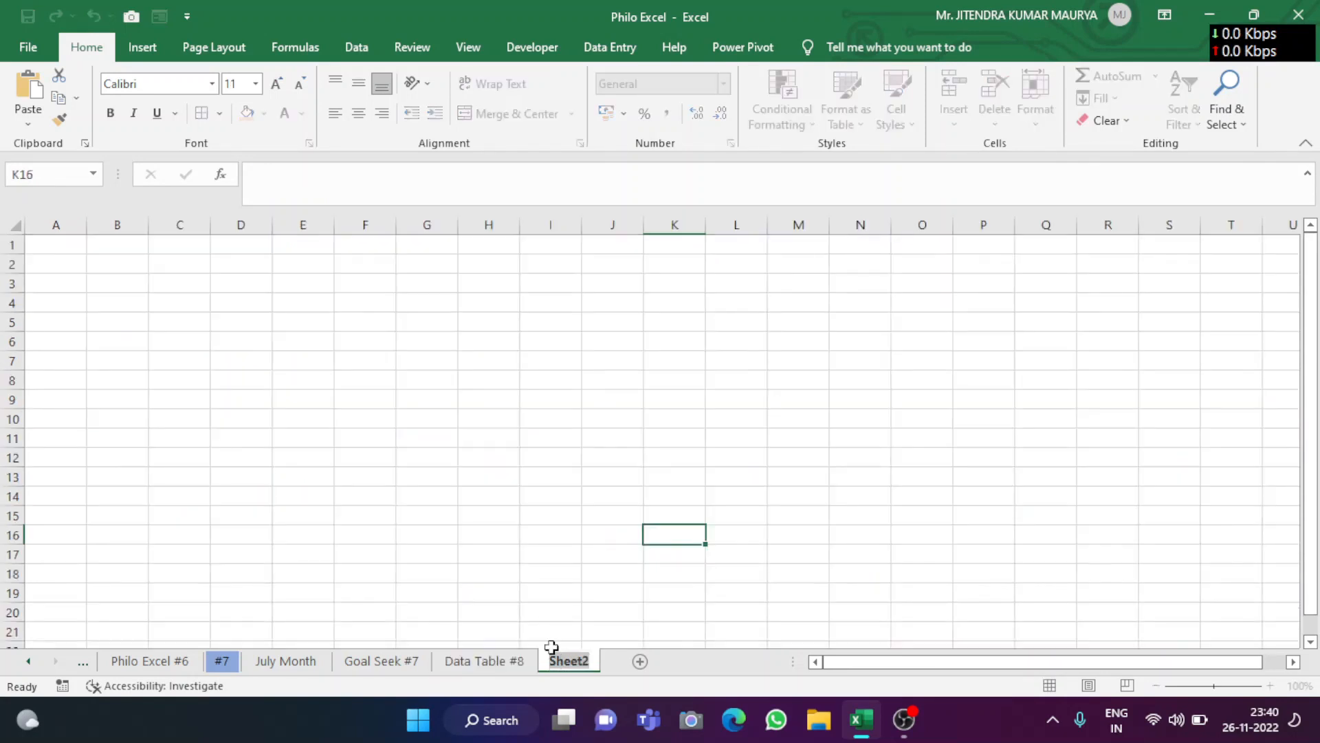
{"action": "left_click", "coordinate": [572, 444]}
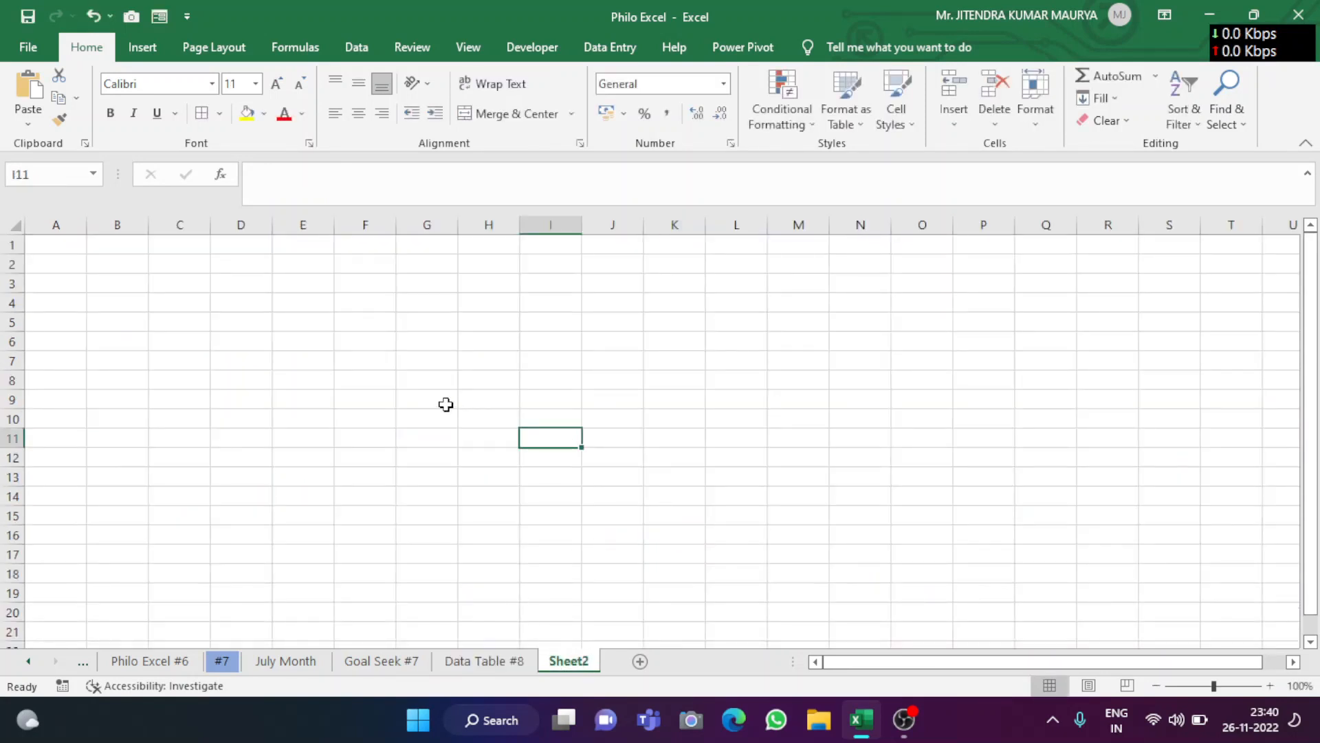
{"action": "left_click", "coordinate": [121, 280]}
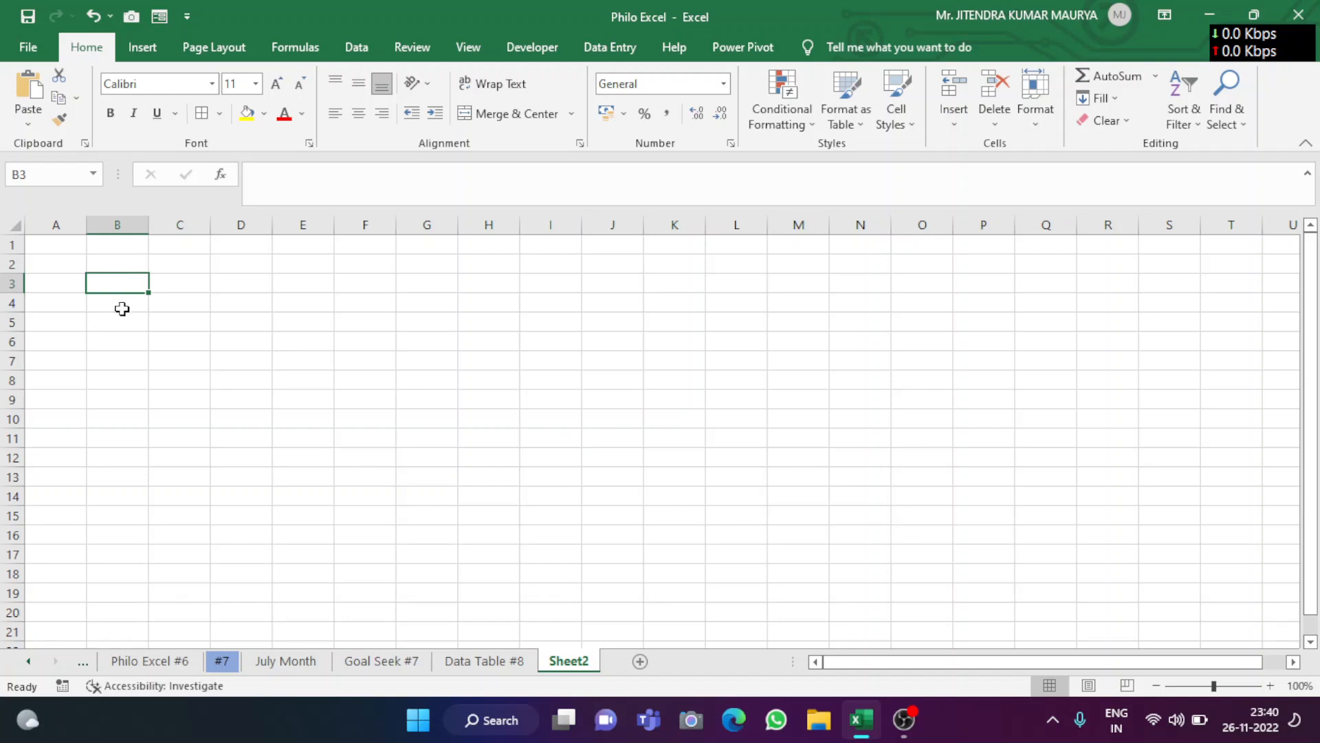
{"action": "type", "text": "3"}
{"action": "left_click", "coordinate": [168, 321]}
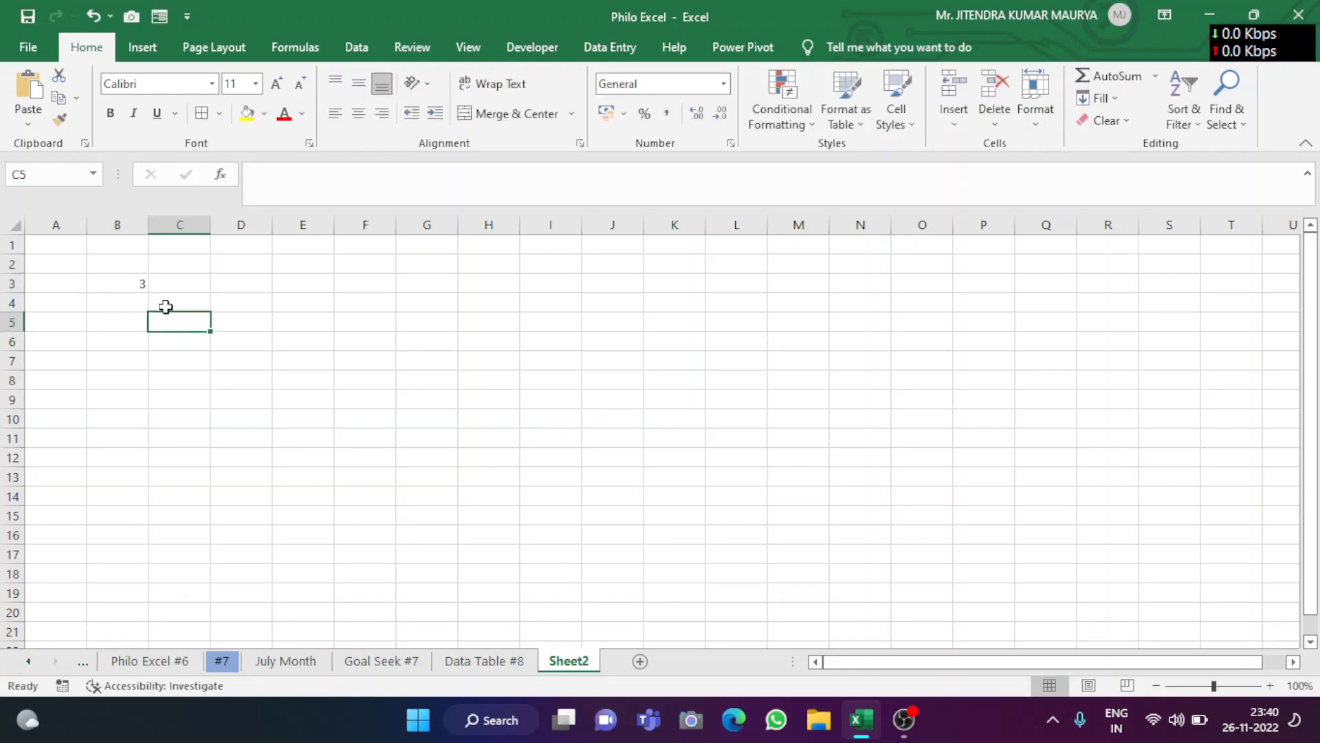
{"action": "double_click", "coordinate": [130, 299]}
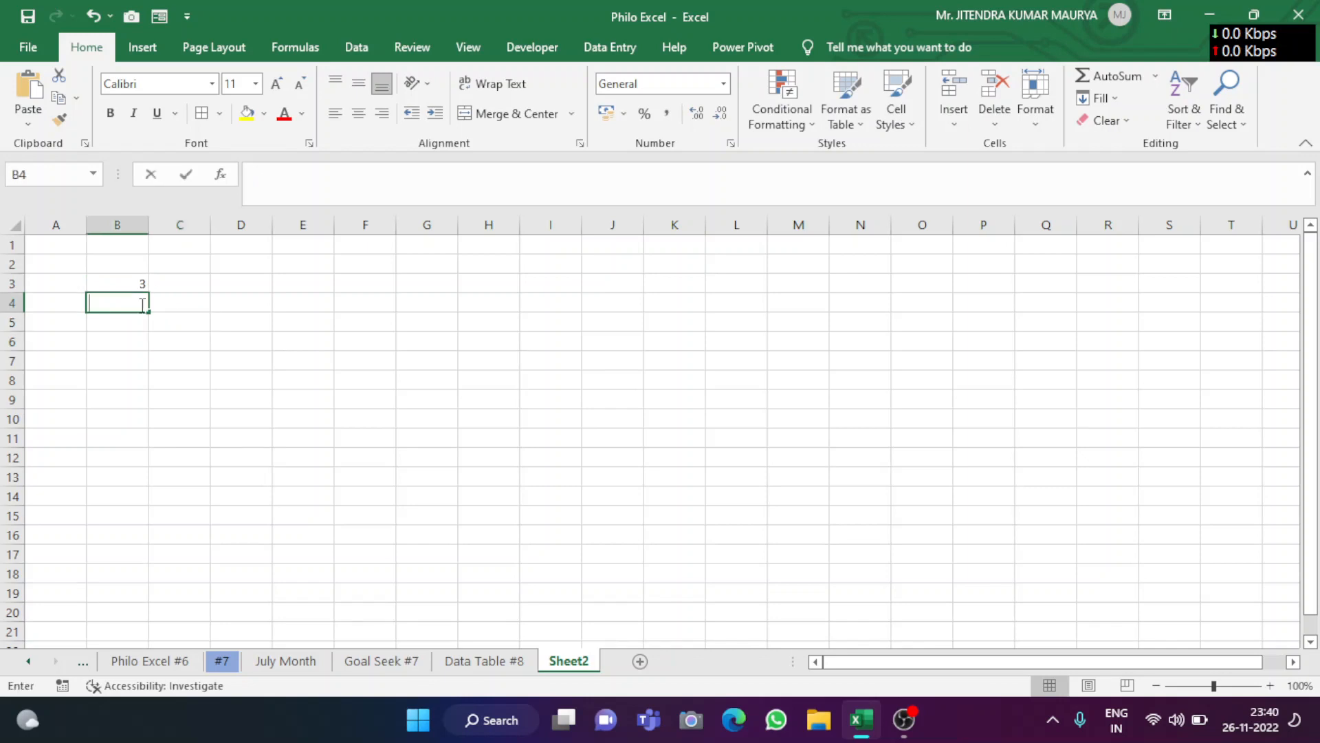
{"action": "left_click", "coordinate": [195, 315]}
{"action": "double_click", "coordinate": [139, 305]}
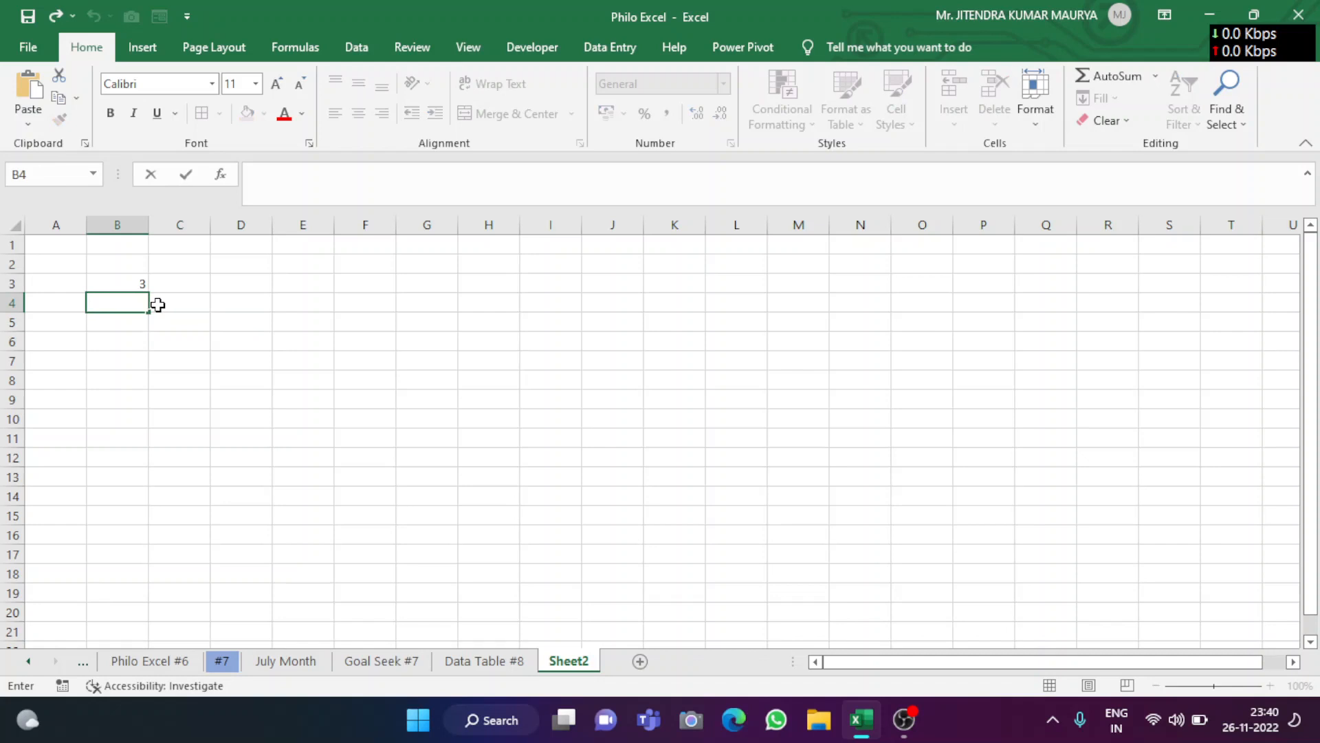
{"action": "type", "text": "5"}
{"action": "left_click", "coordinate": [185, 321]}
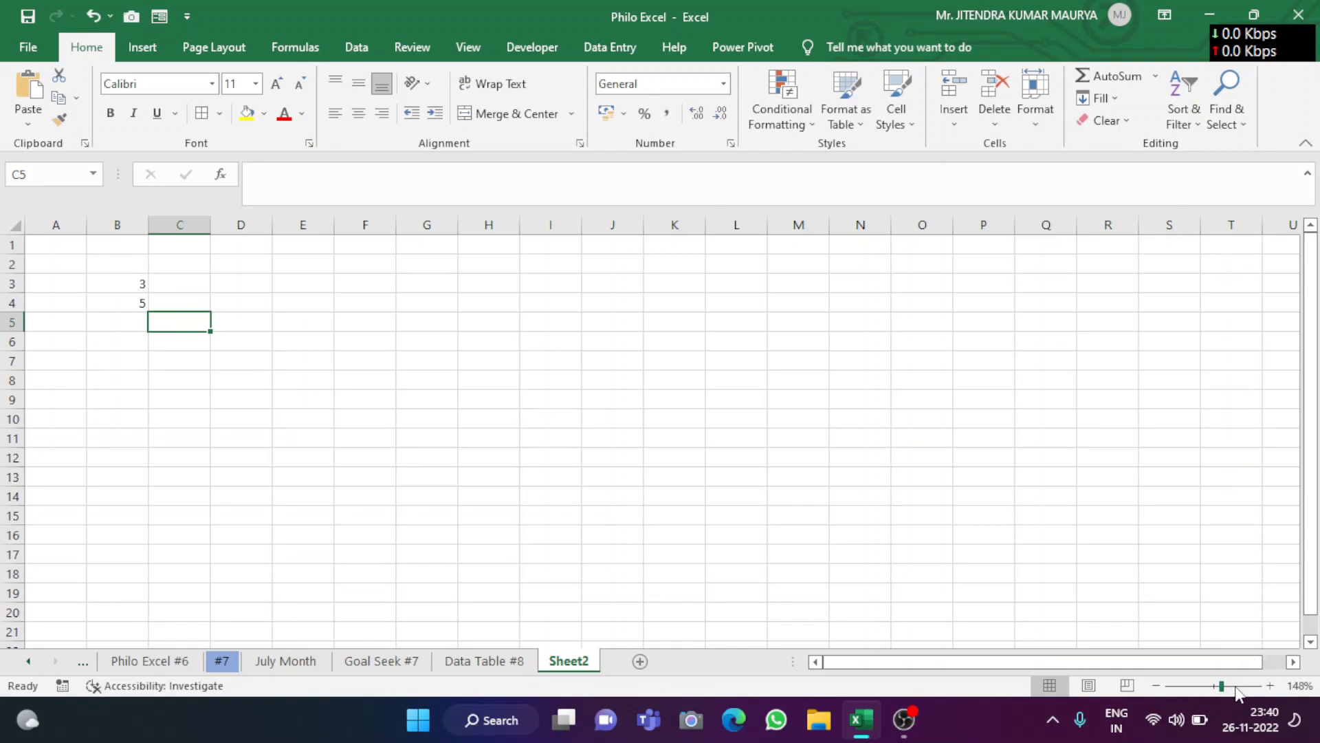
- Enter the formula =B3*B4 in cell B6 to multiply the two numbers
{"action": "scroll", "coordinate": [594, 471], "scroll_direction": "up", "scroll_amount": 9}
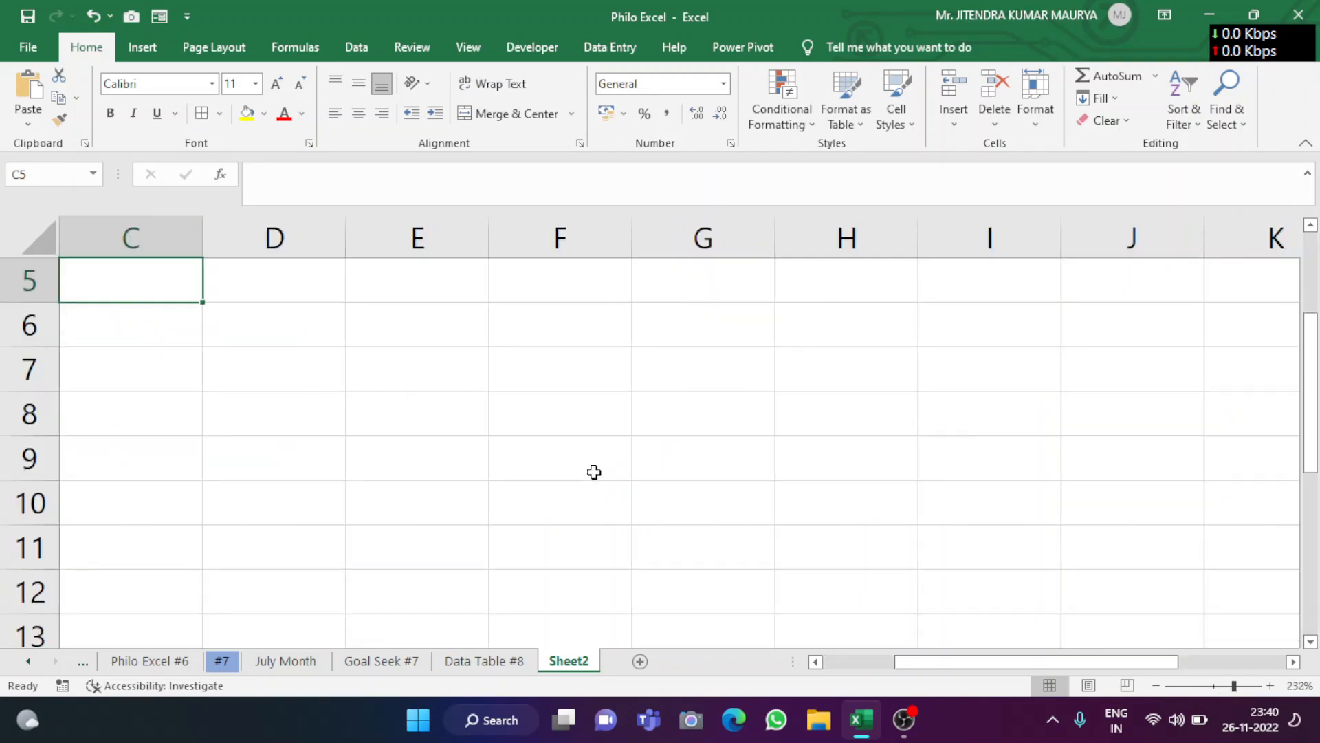
{"action": "scroll", "coordinate": [634, 439], "scroll_direction": "up", "scroll_amount": 2}
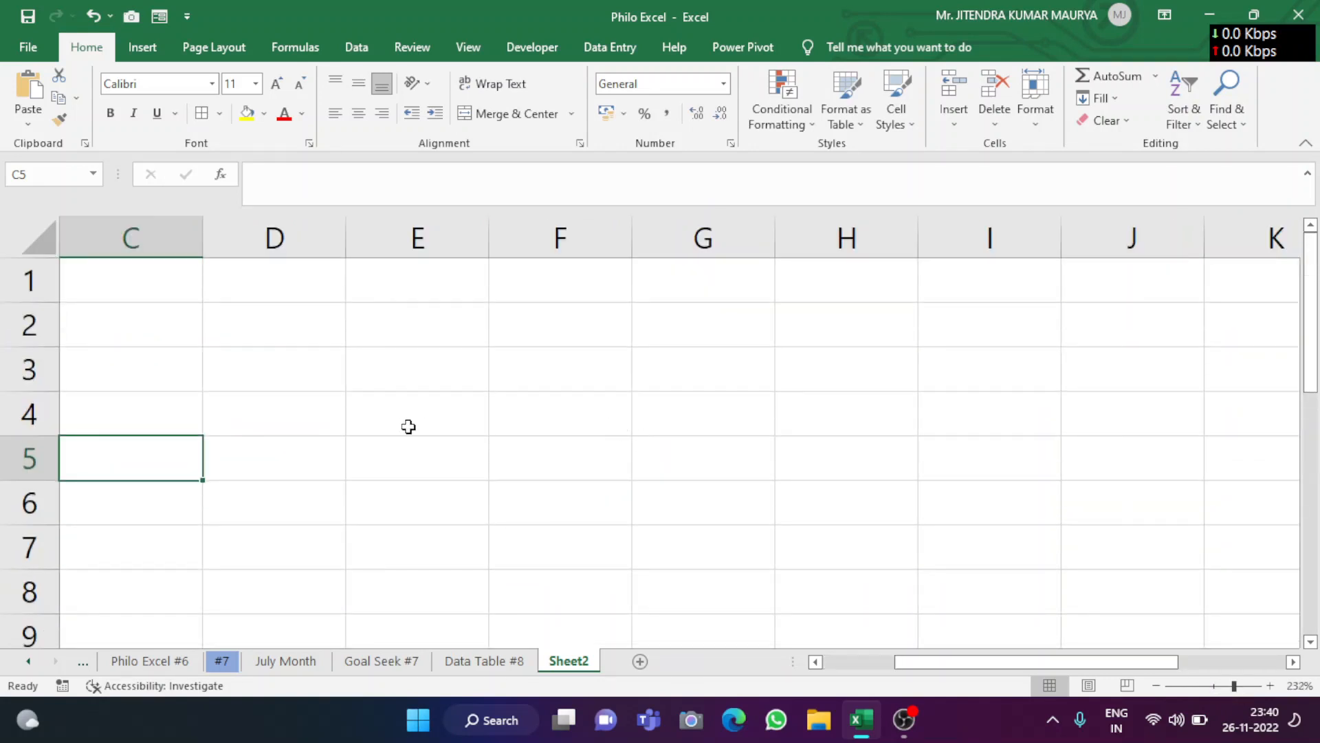
{"action": "left_click_drag", "start_coordinate": [1024, 659], "coordinate": [796, 628]}
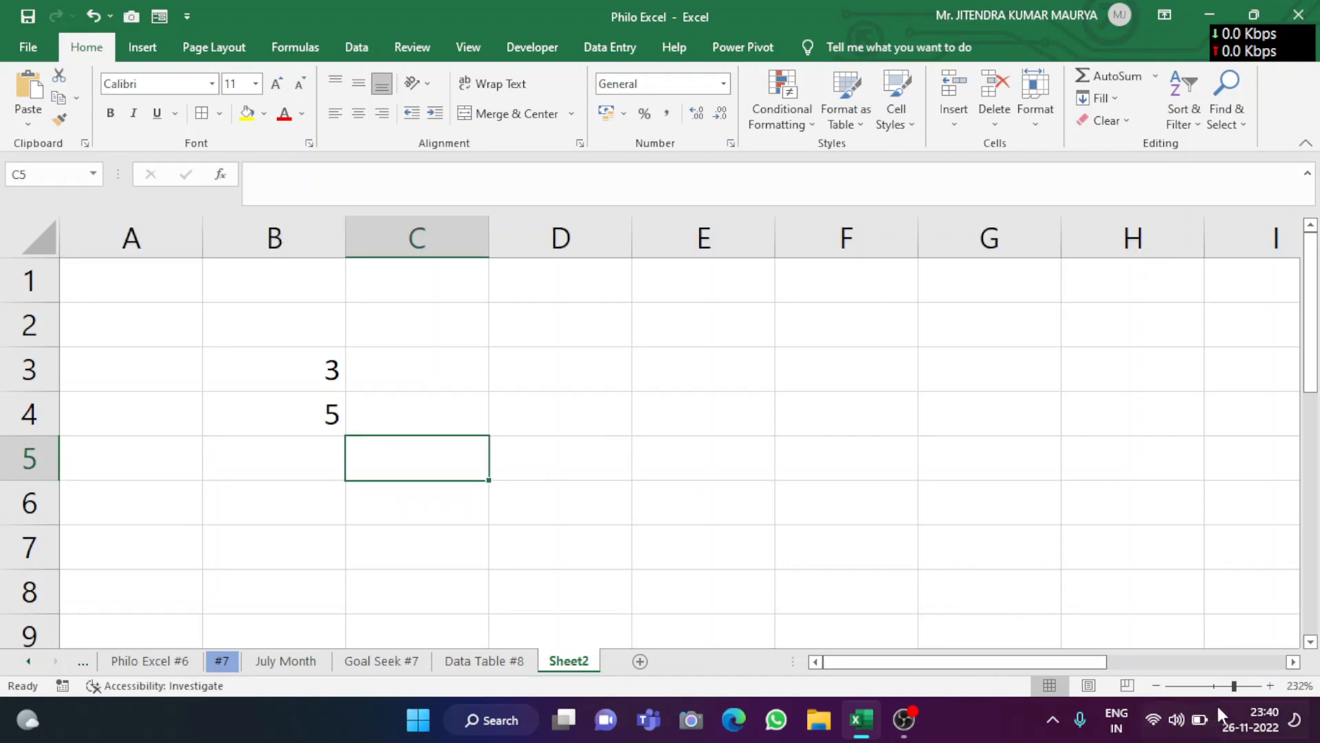
{"action": "left_click", "coordinate": [1220, 689]}
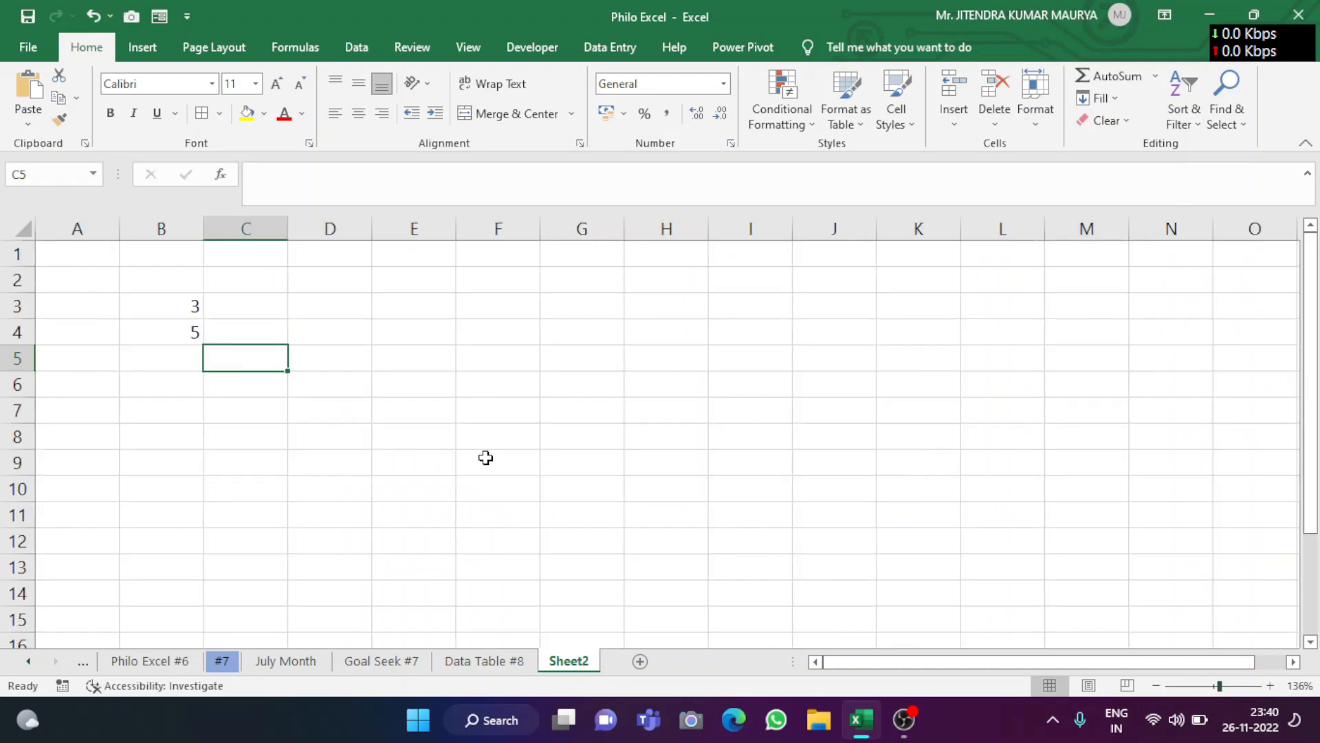
{"action": "left_click", "coordinate": [179, 302]}
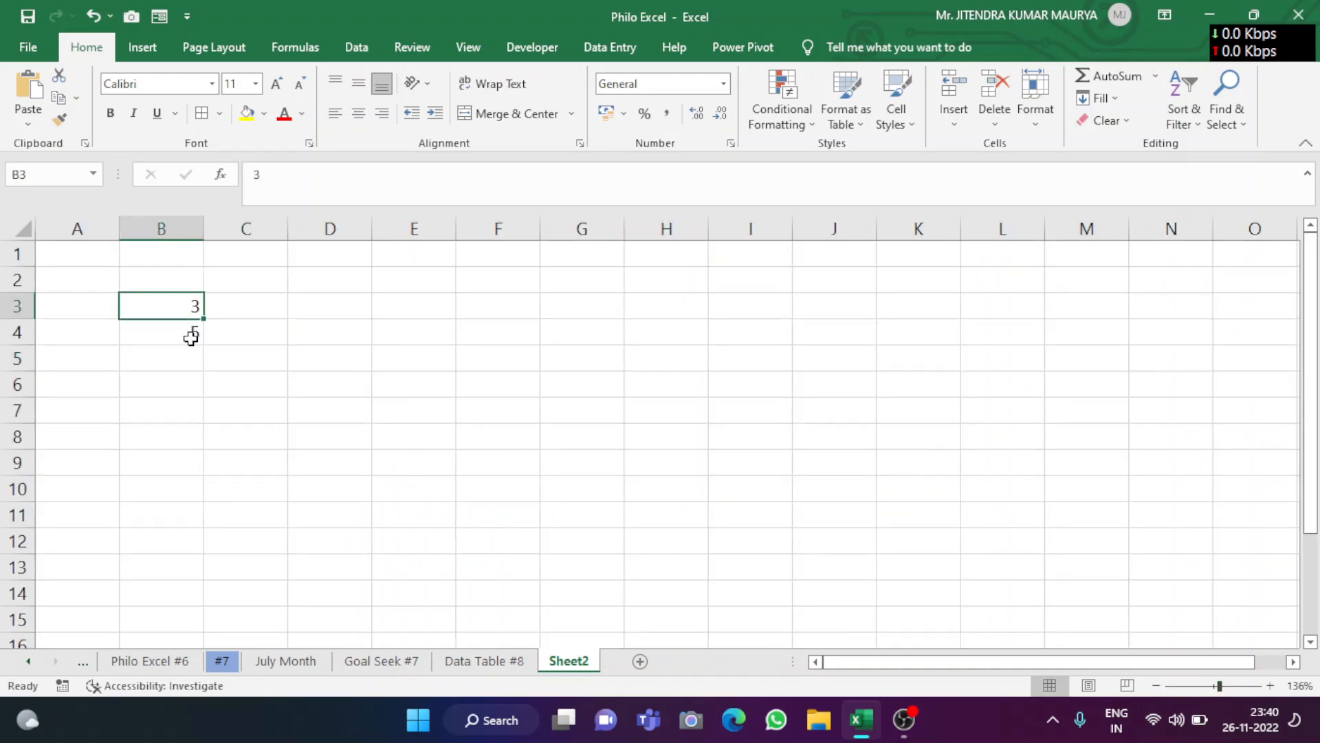
{"action": "left_click", "coordinate": [190, 334]}
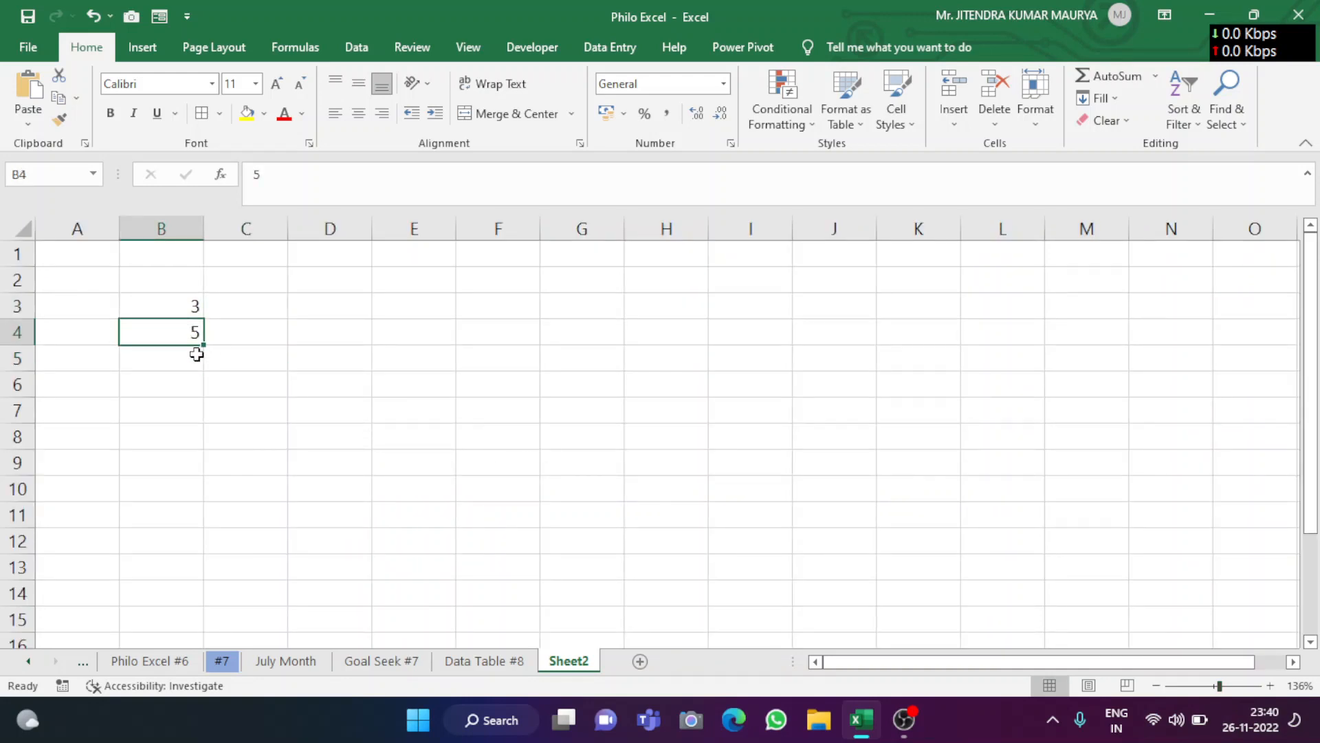
{"action": "left_click", "coordinate": [178, 385]}
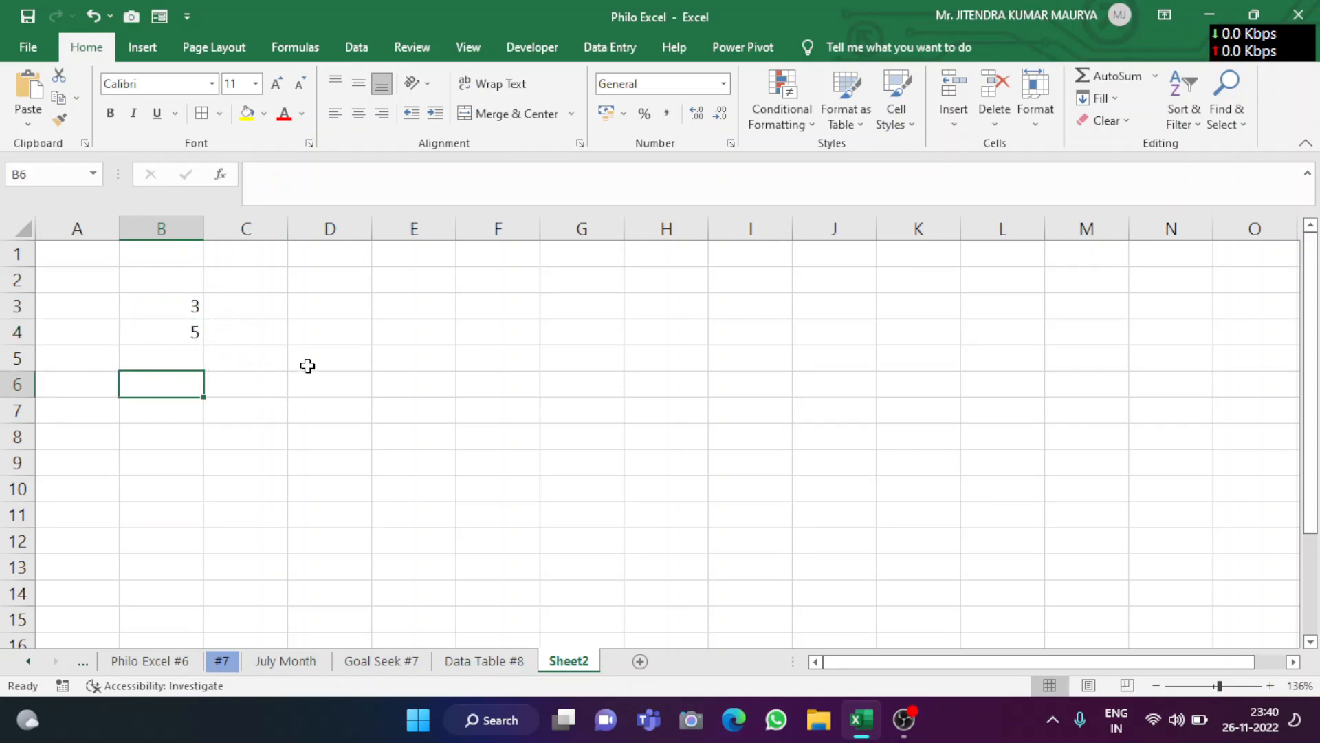
{"action": "type", "text": "="}
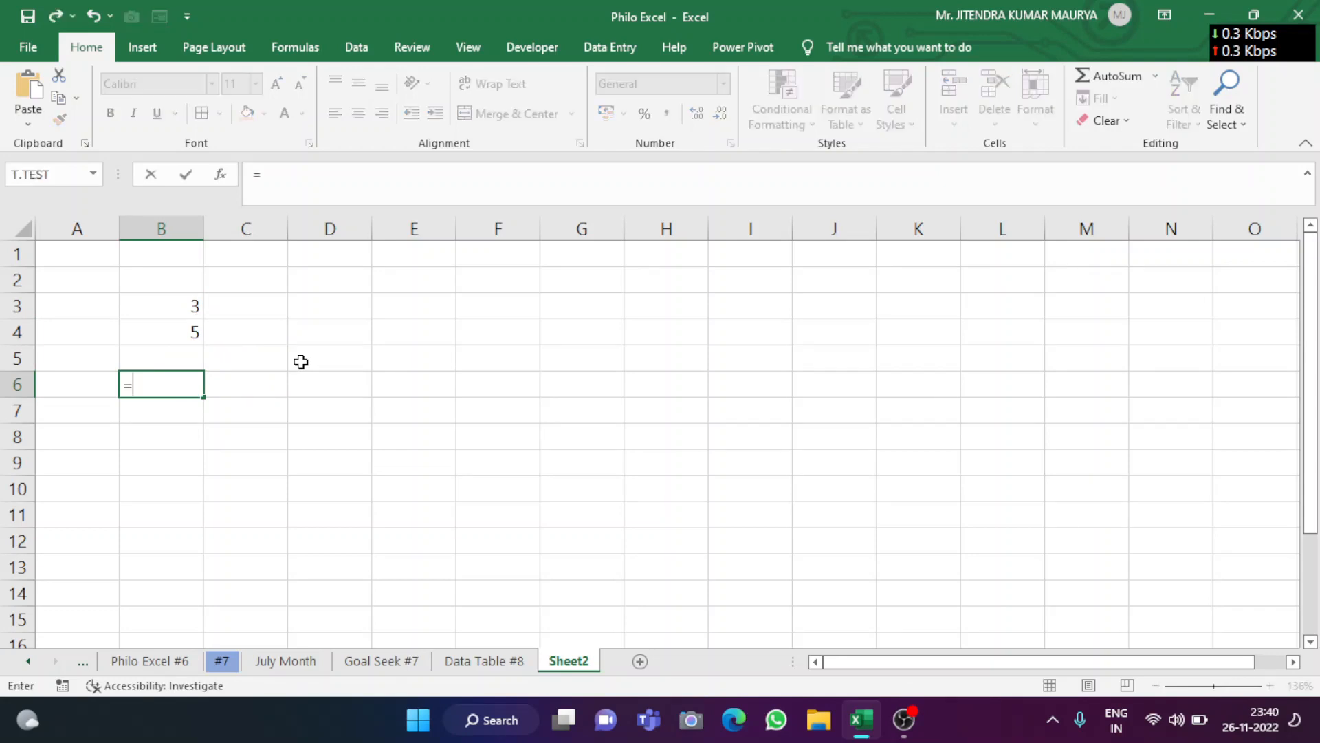
{"action": "left_click", "coordinate": [158, 298]}
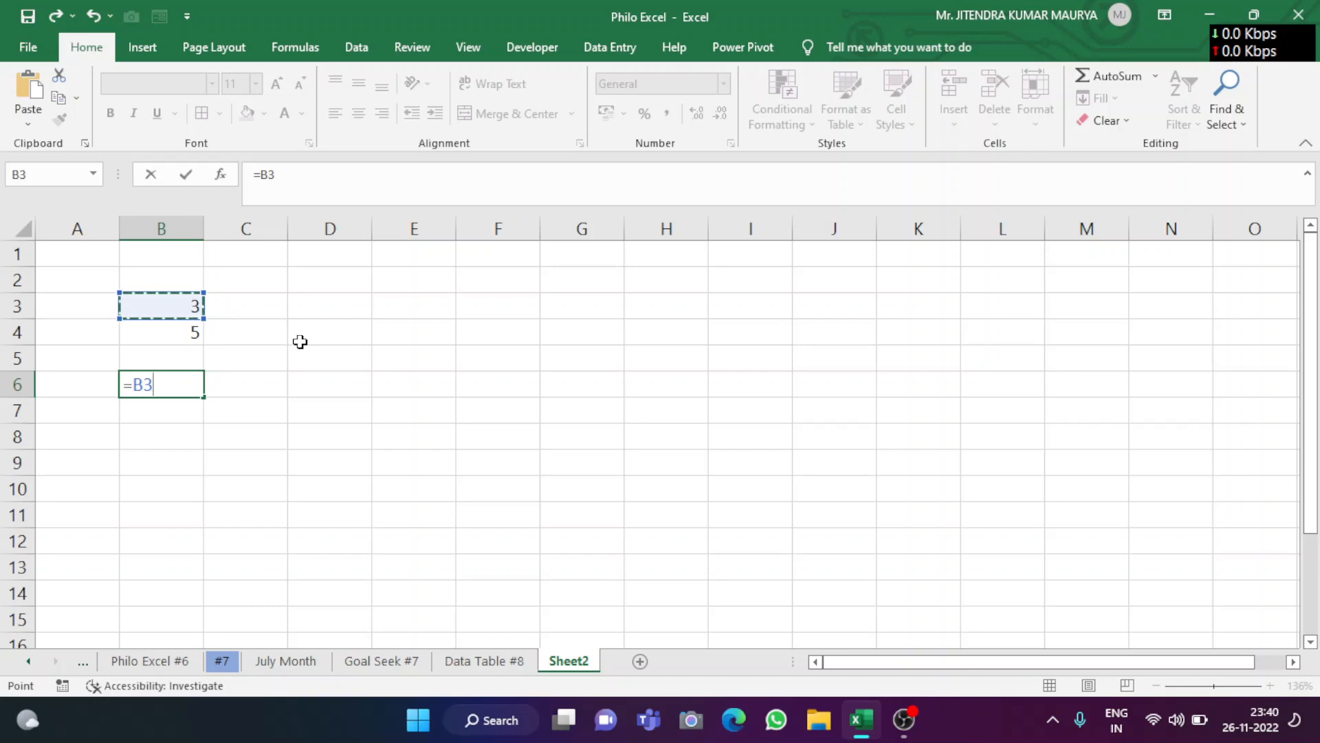
{"action": "type", "text": "*"}
{"action": "left_click", "coordinate": [167, 333]}
{"action": "key", "text": "Return"}
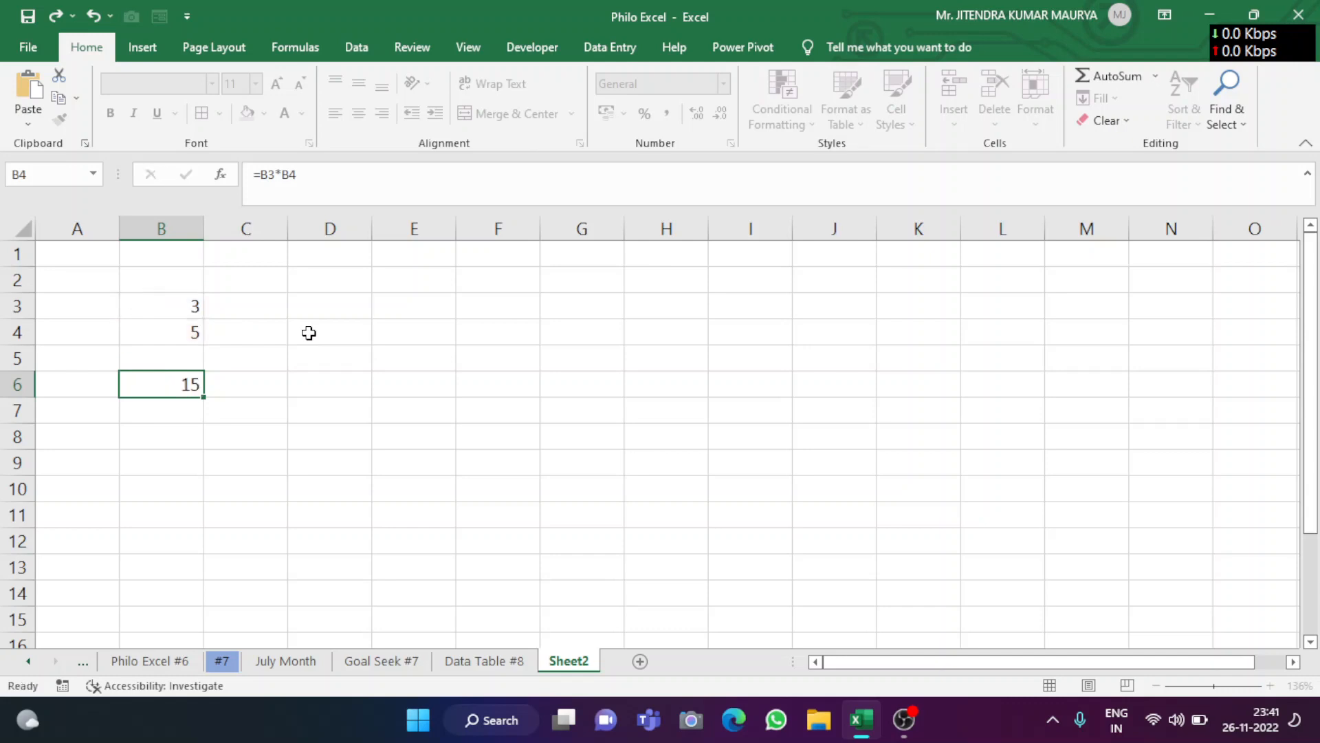
- Highlight the product formula cell B6 with a yellow fill
{"action": "left_click", "coordinate": [183, 386]}
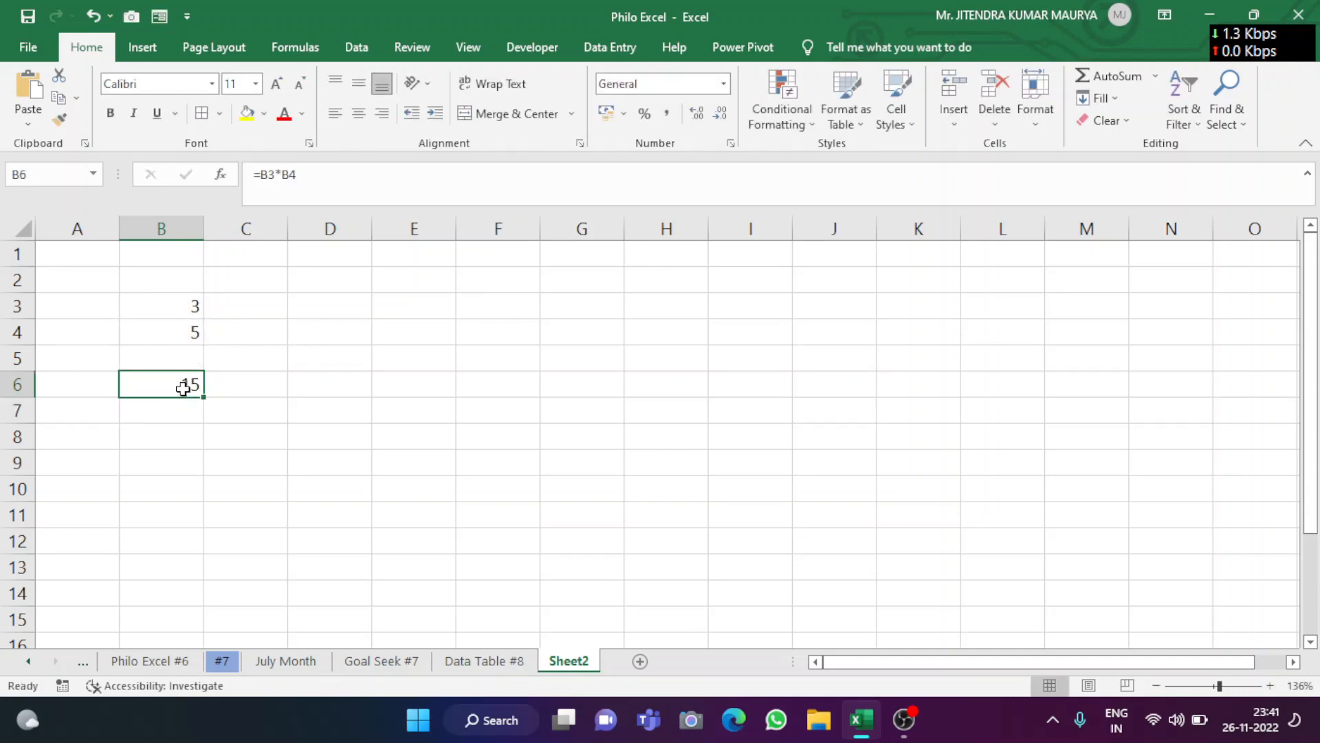
{"action": "left_click", "coordinate": [247, 113]}
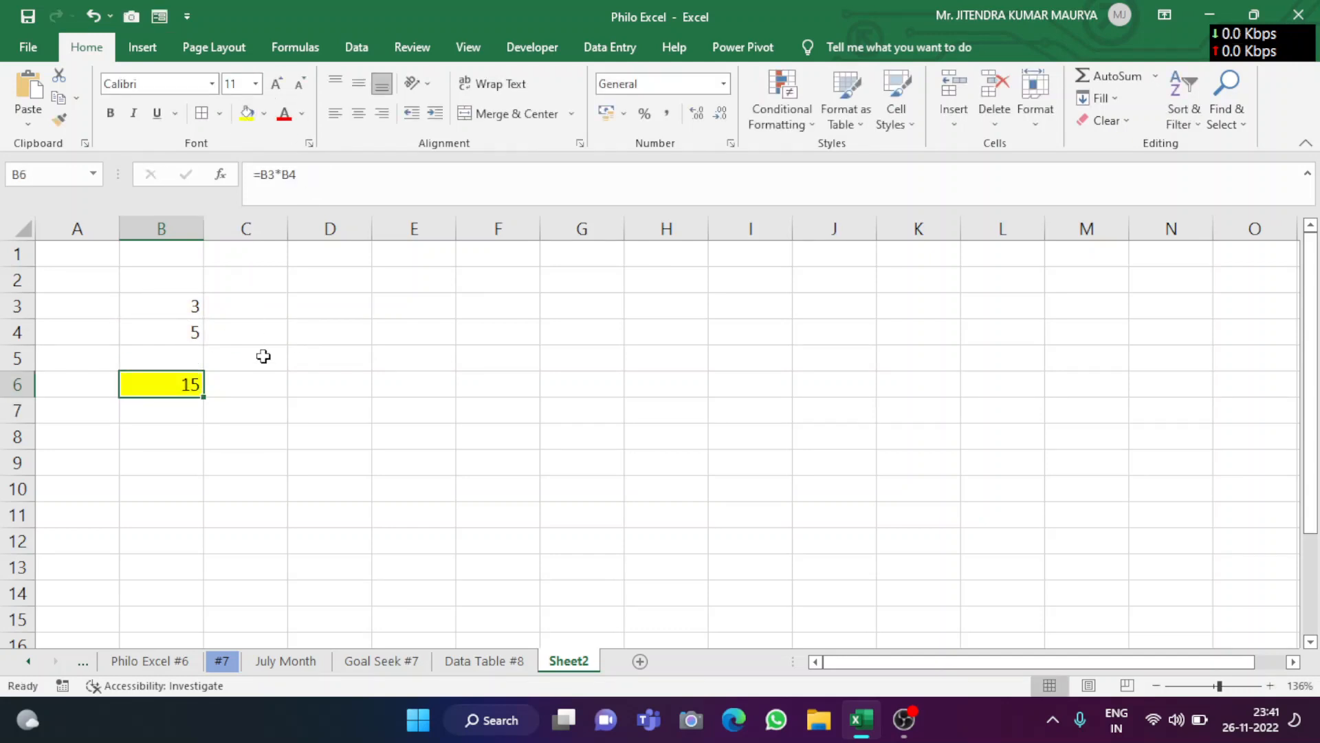
{"action": "left_click", "coordinate": [262, 357]}
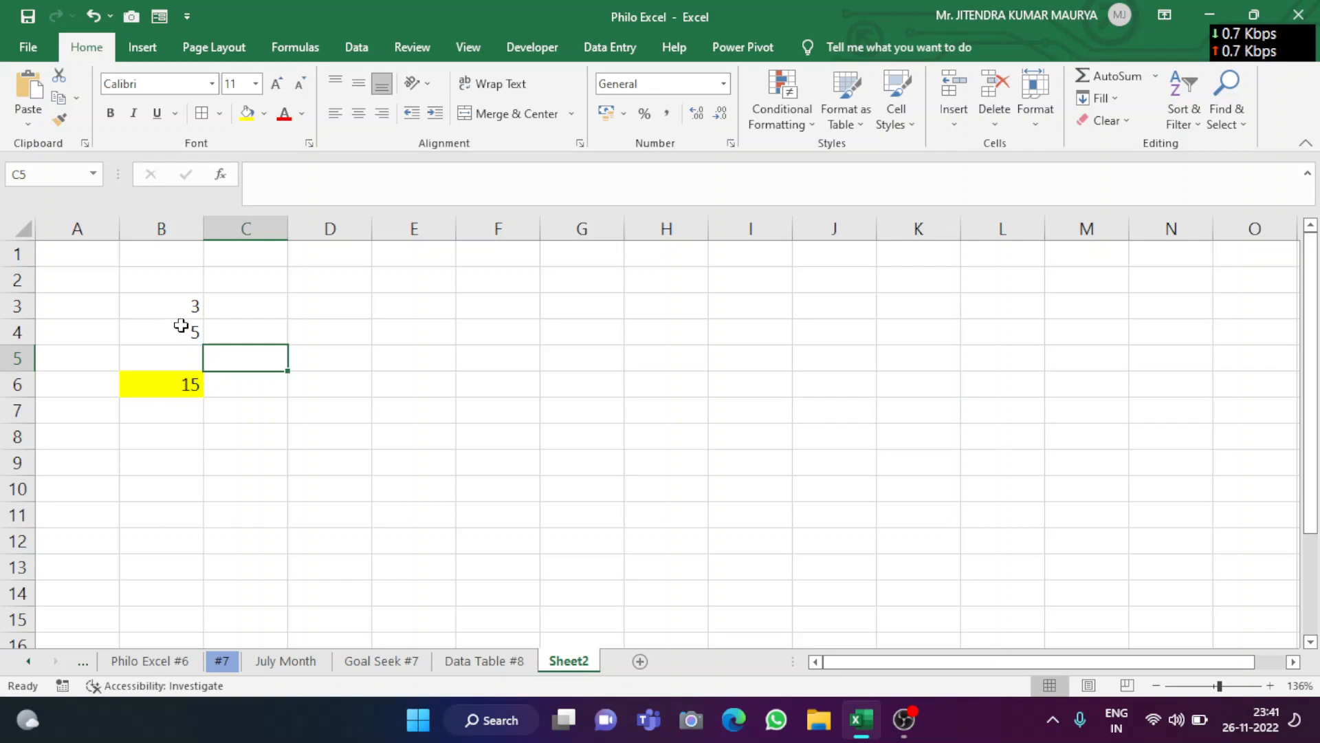
- Enter 1 in C6 and fill a number series across row 6 up to 10 in L6
{"action": "left_click", "coordinate": [232, 384]}
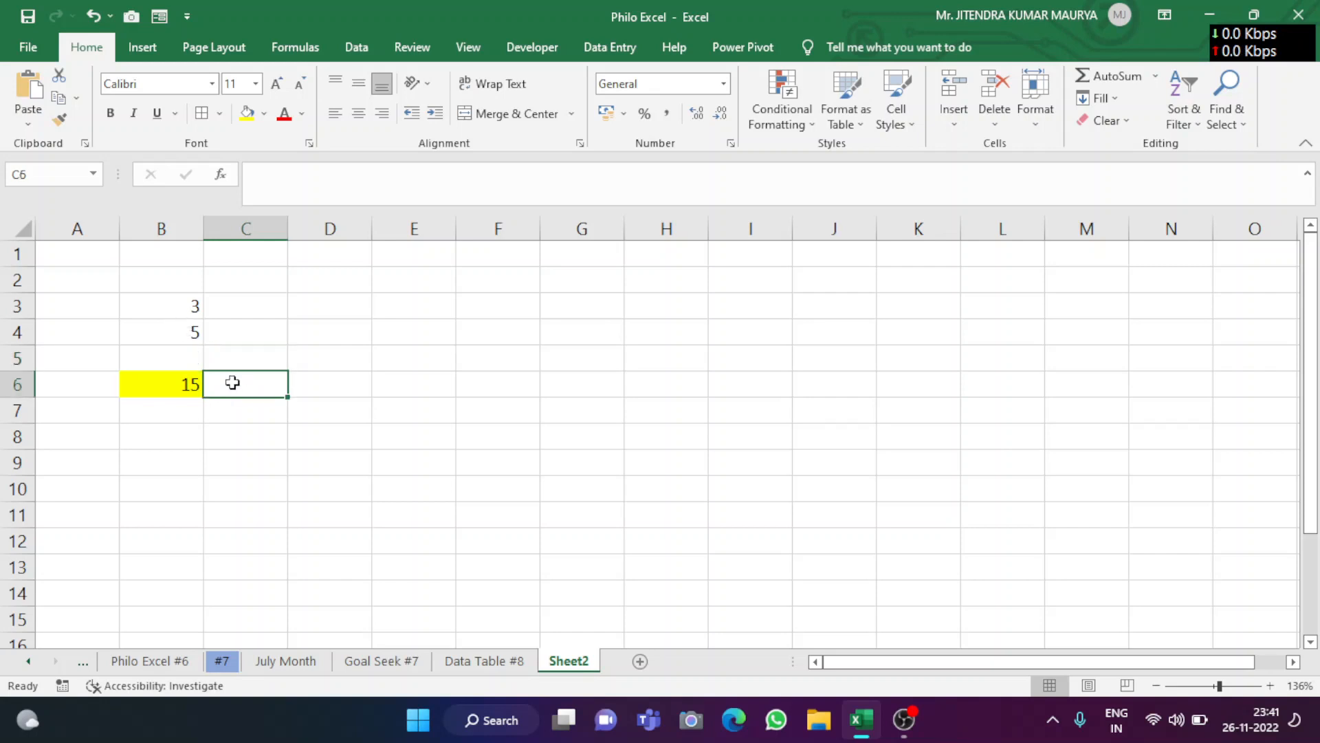
{"action": "type", "text": "1"}
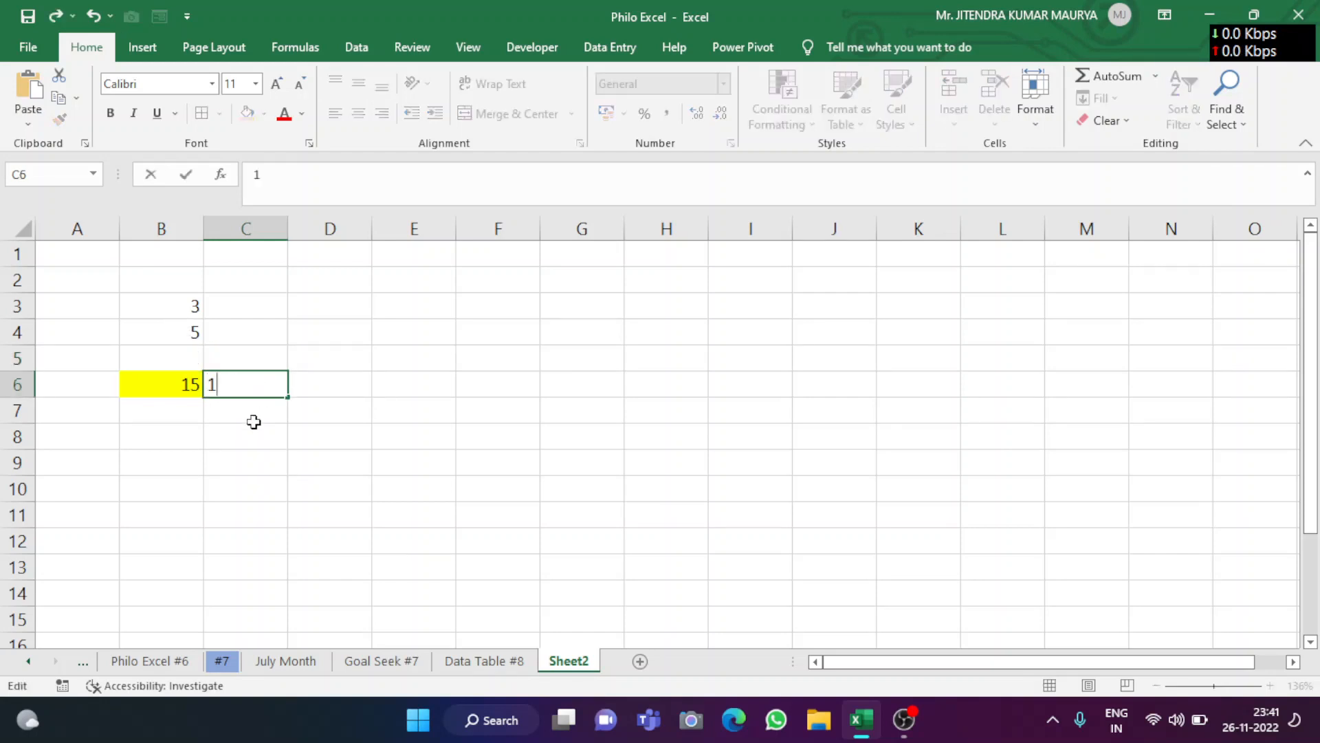
{"action": "key", "text": "Return"}
{"action": "left_click", "coordinate": [256, 385]}
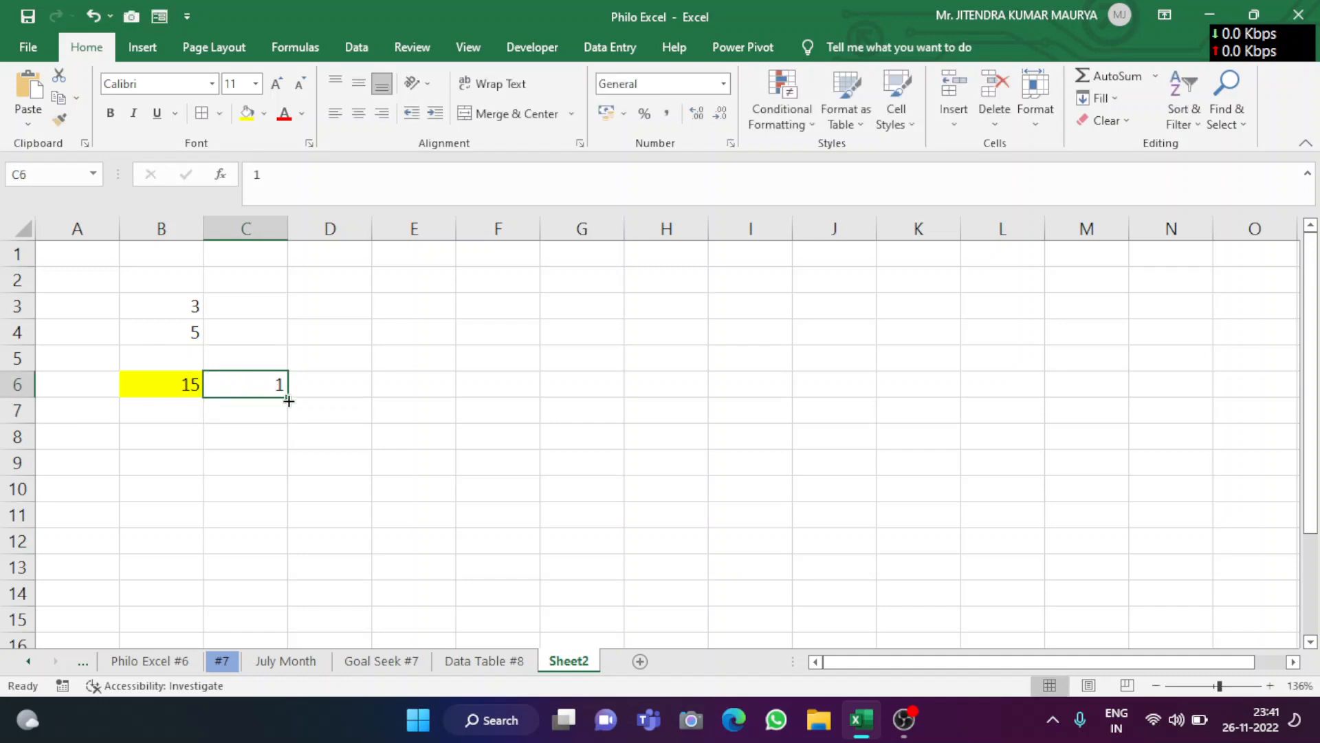
{"action": "left_click_drag", "start_coordinate": [288, 400], "coordinate": [1056, 387]}
{"action": "key", "text": "ctrl"}
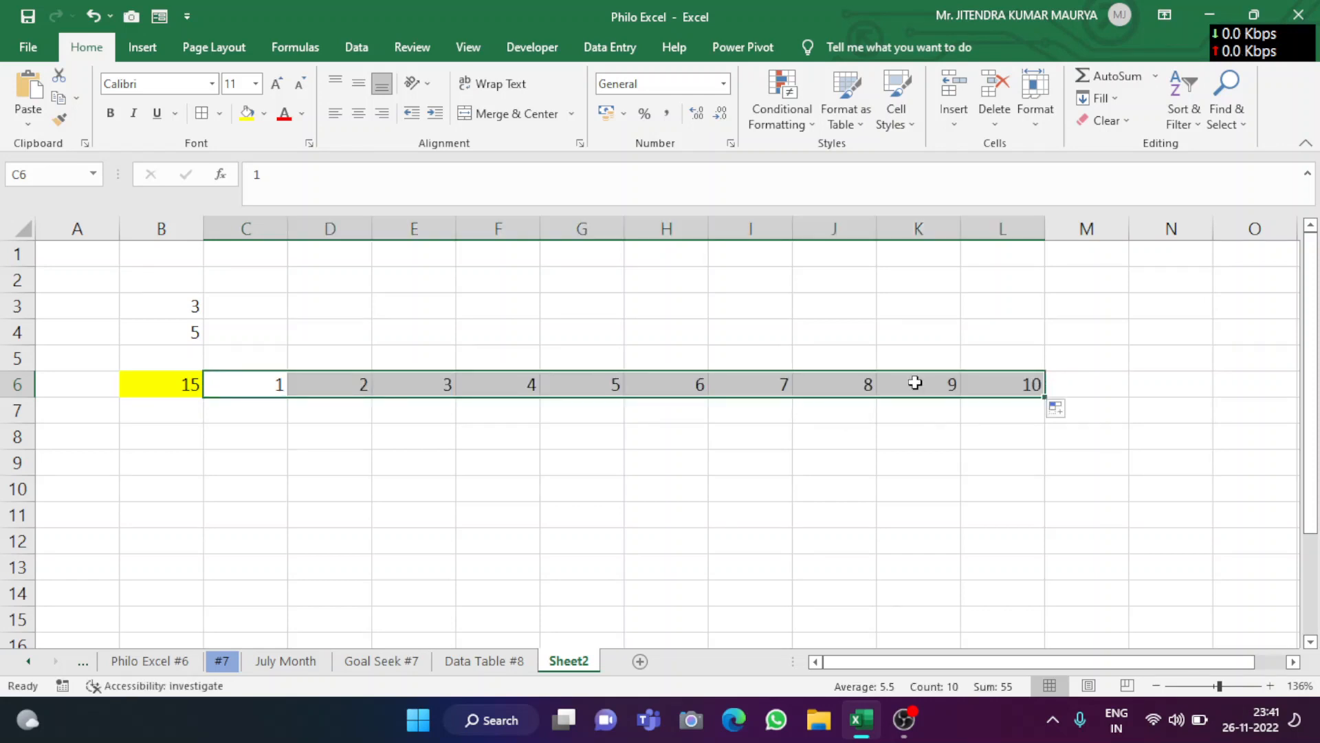
{"action": "left_click", "coordinate": [678, 482]}
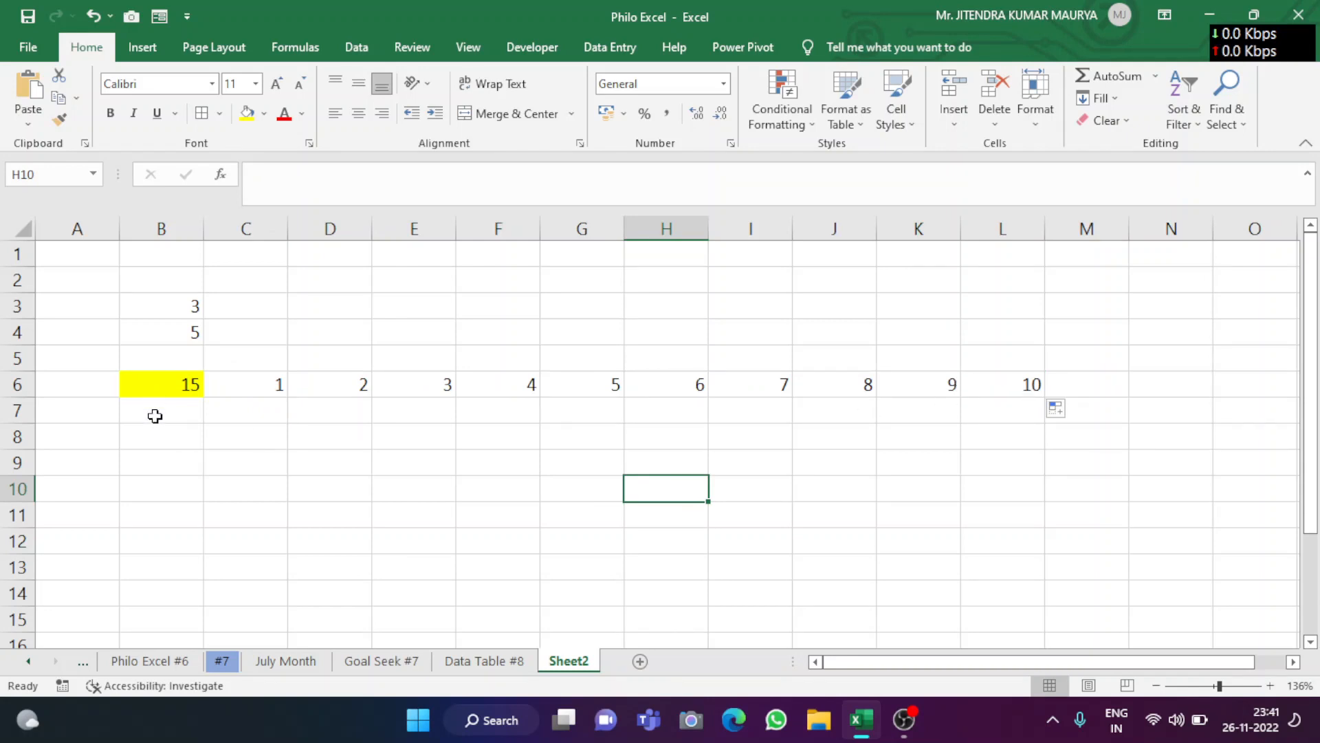
- Enter 1 in B7 and fill a number series down column B up to 9 in B15
{"action": "left_click", "coordinate": [155, 415]}
{"action": "type", "text": "1"}
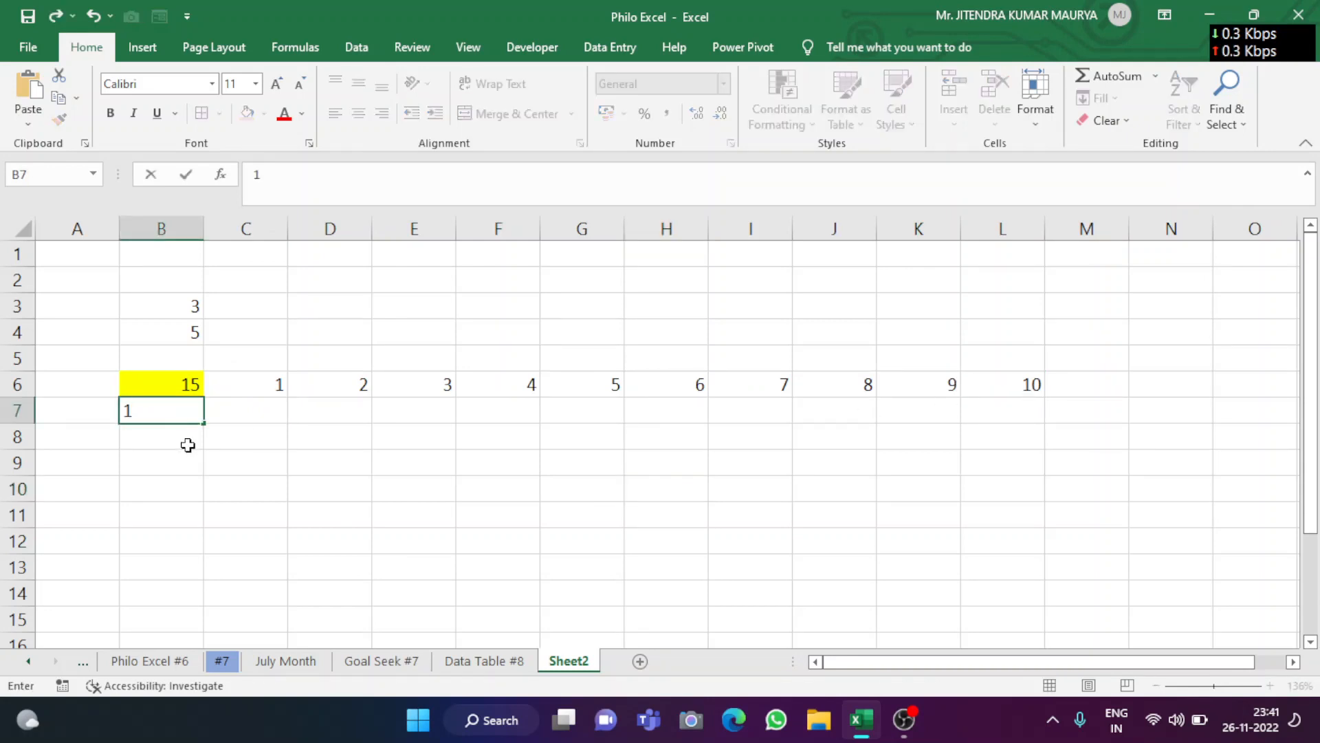
{"action": "key", "text": "Return"}
{"action": "left_click", "coordinate": [197, 413]}
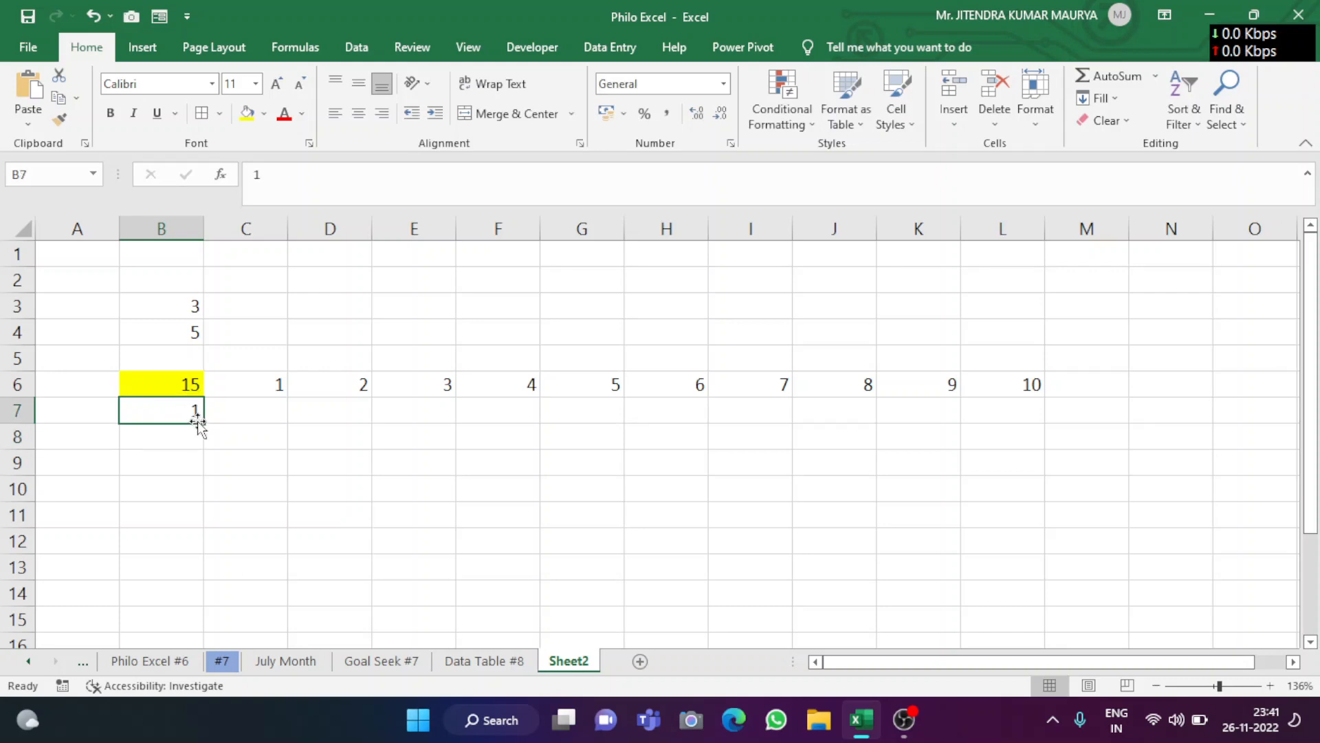
{"action": "left_click_drag", "start_coordinate": [205, 427], "coordinate": [212, 625]}
{"action": "left_click", "coordinate": [214, 623]}
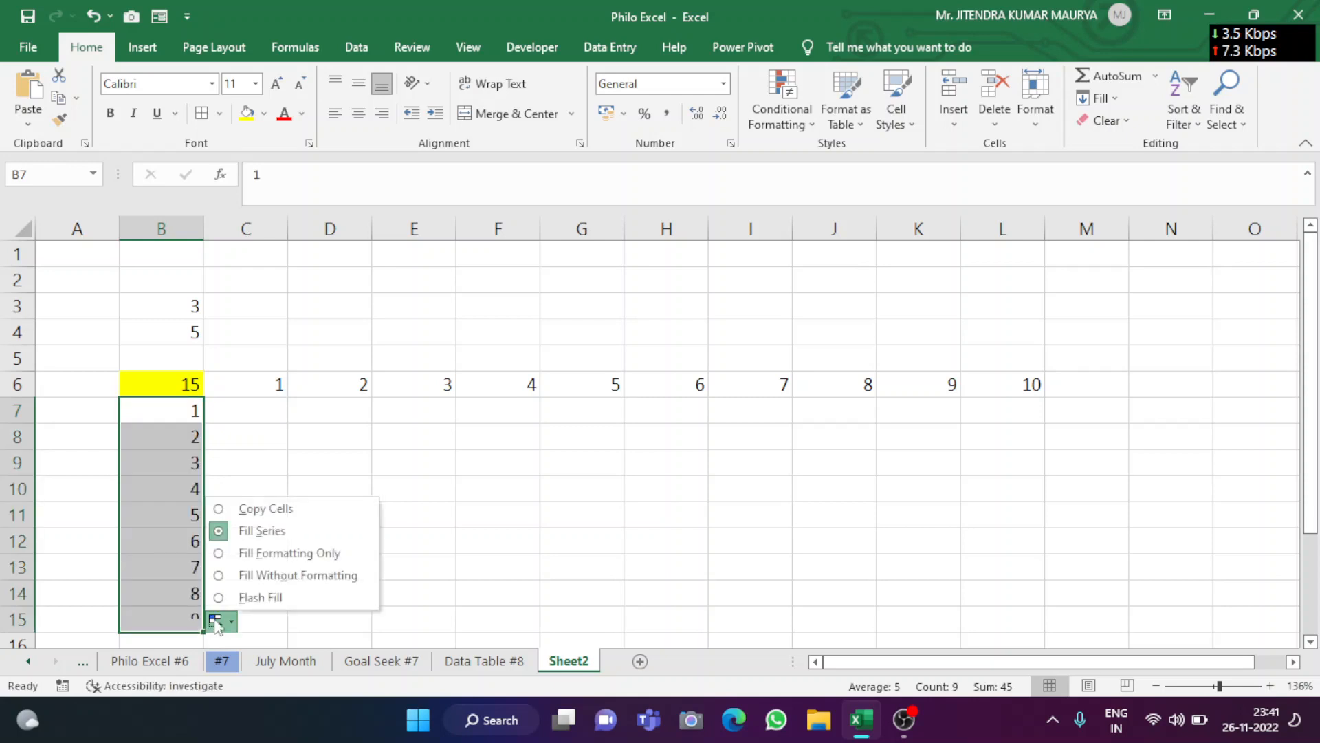
{"action": "left_click", "coordinate": [247, 531]}
{"action": "left_click", "coordinate": [269, 450]}
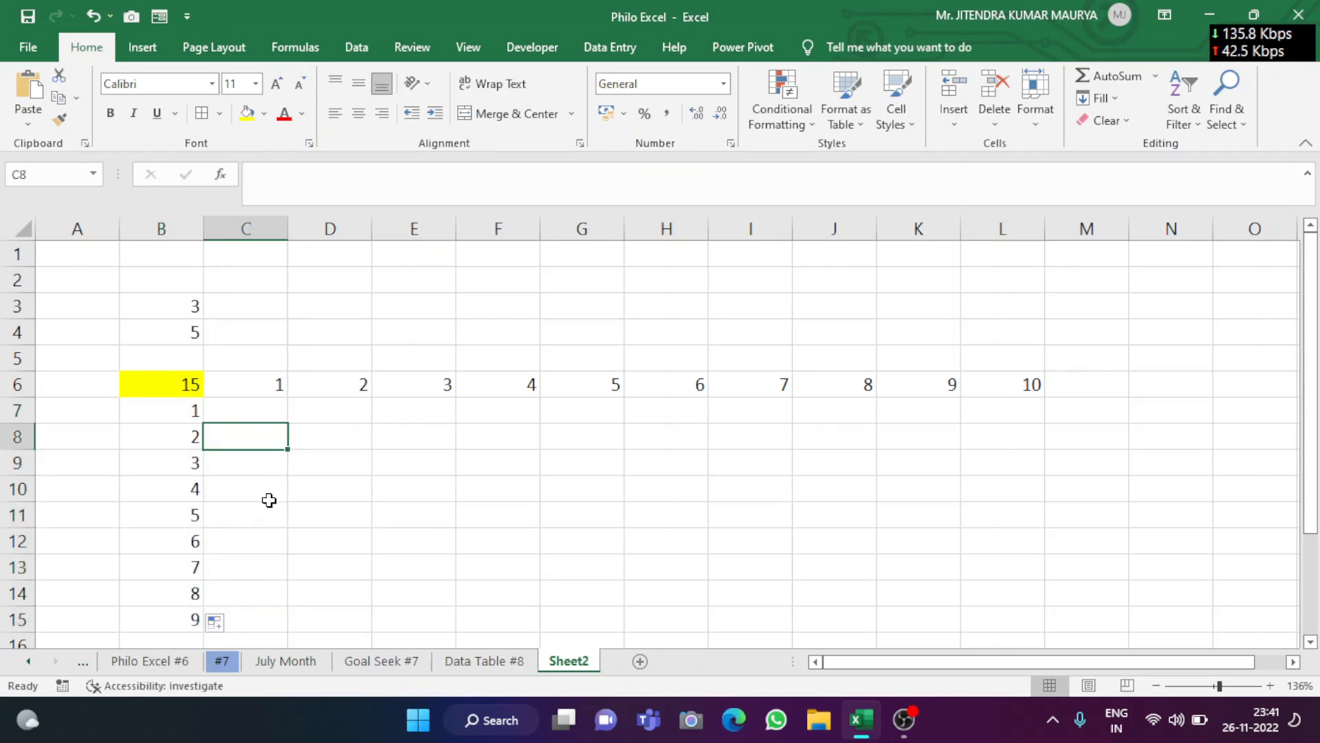
- Examine how the row 6 and column B numbers pair up in the empty grid beside the product formula
{"action": "left_click", "coordinate": [273, 539]}
{"action": "left_click", "coordinate": [294, 478]}
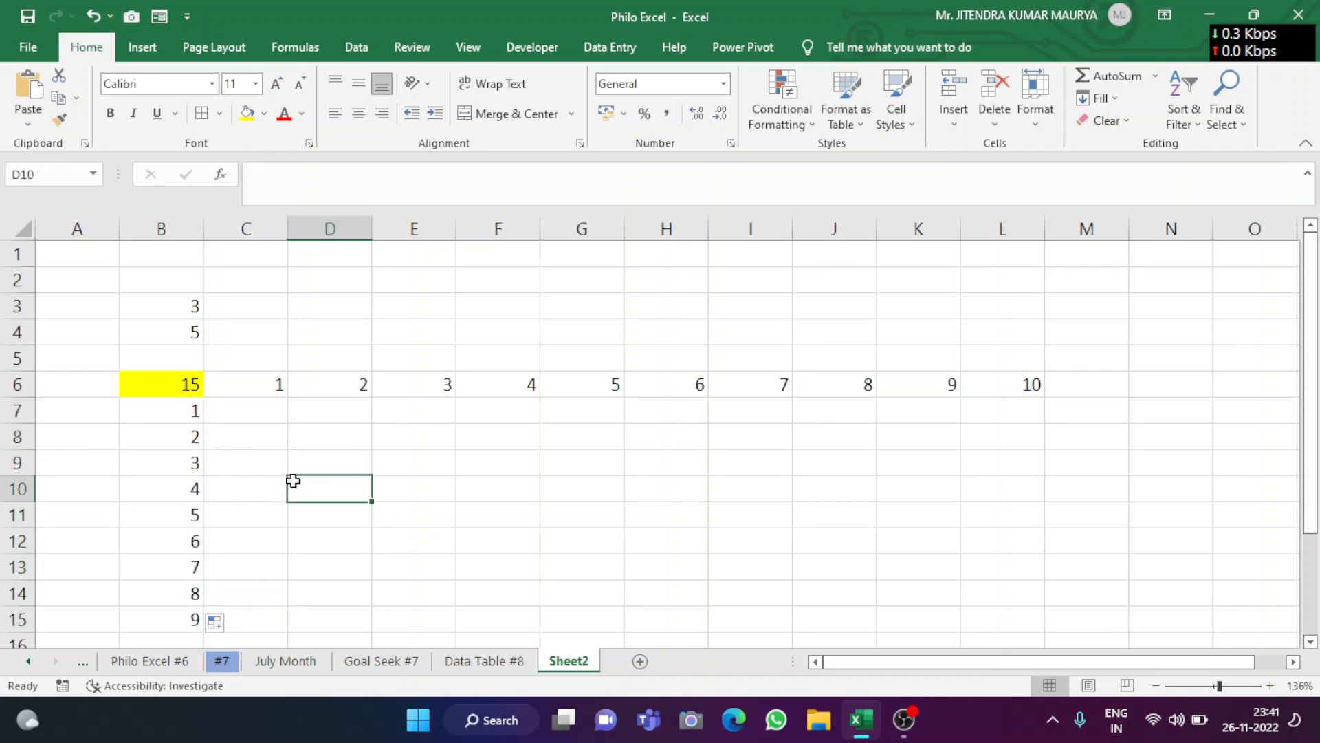
{"action": "left_click", "coordinate": [226, 387]}
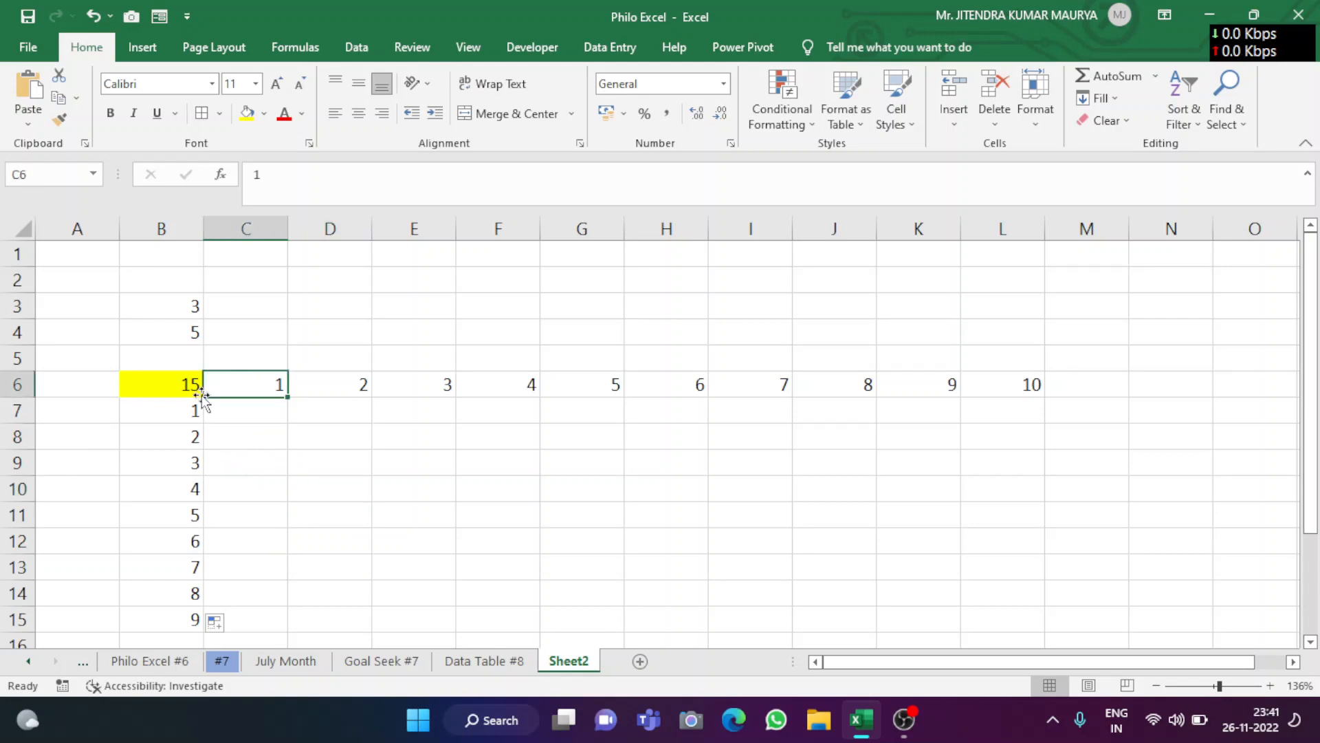
{"action": "left_click", "coordinate": [187, 410]}
{"action": "left_click", "coordinate": [221, 412]}
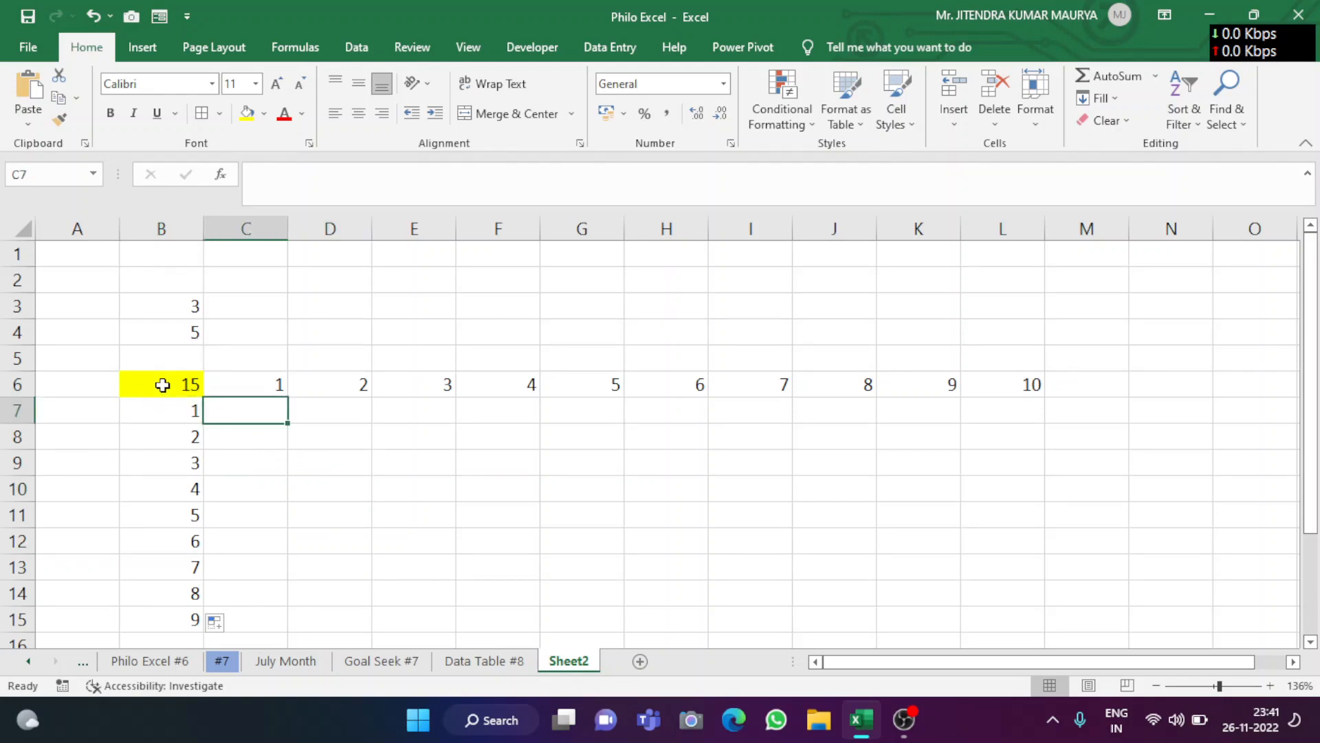
{"action": "left_click", "coordinate": [171, 431]}
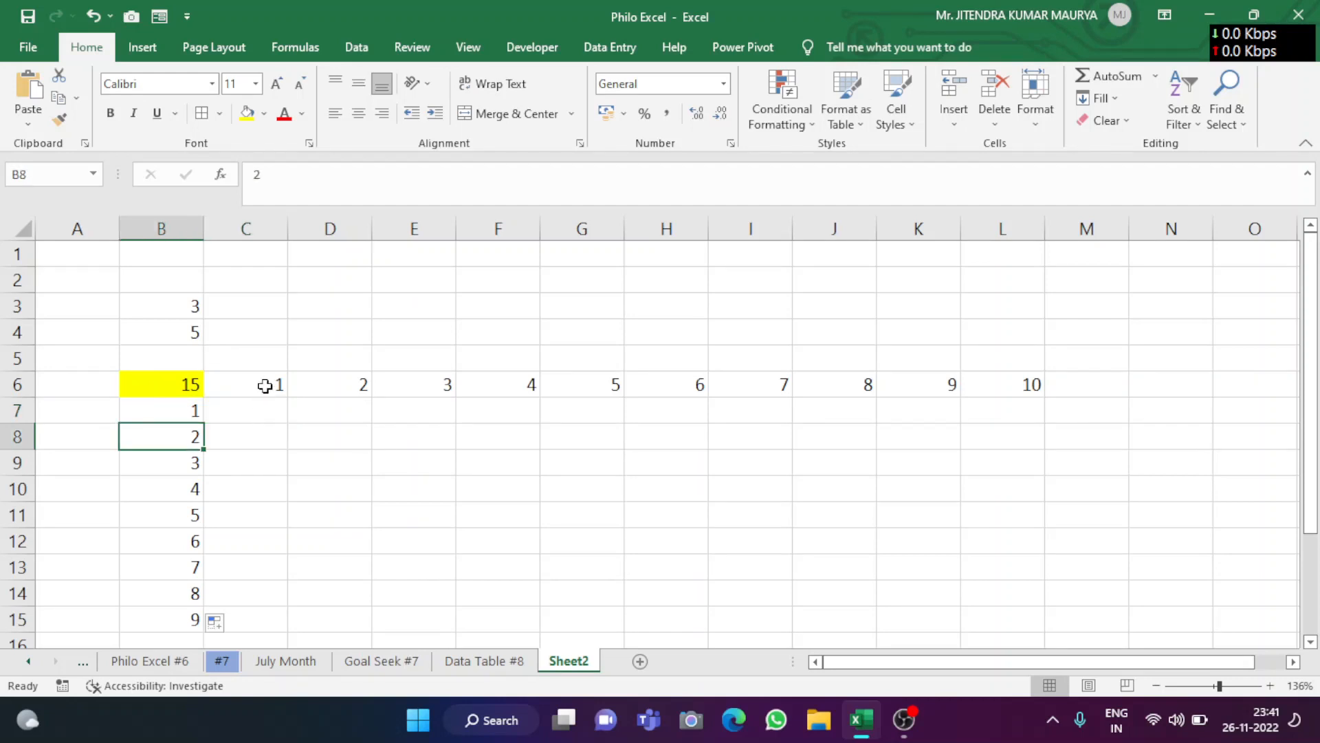
{"action": "left_click", "coordinate": [249, 438]}
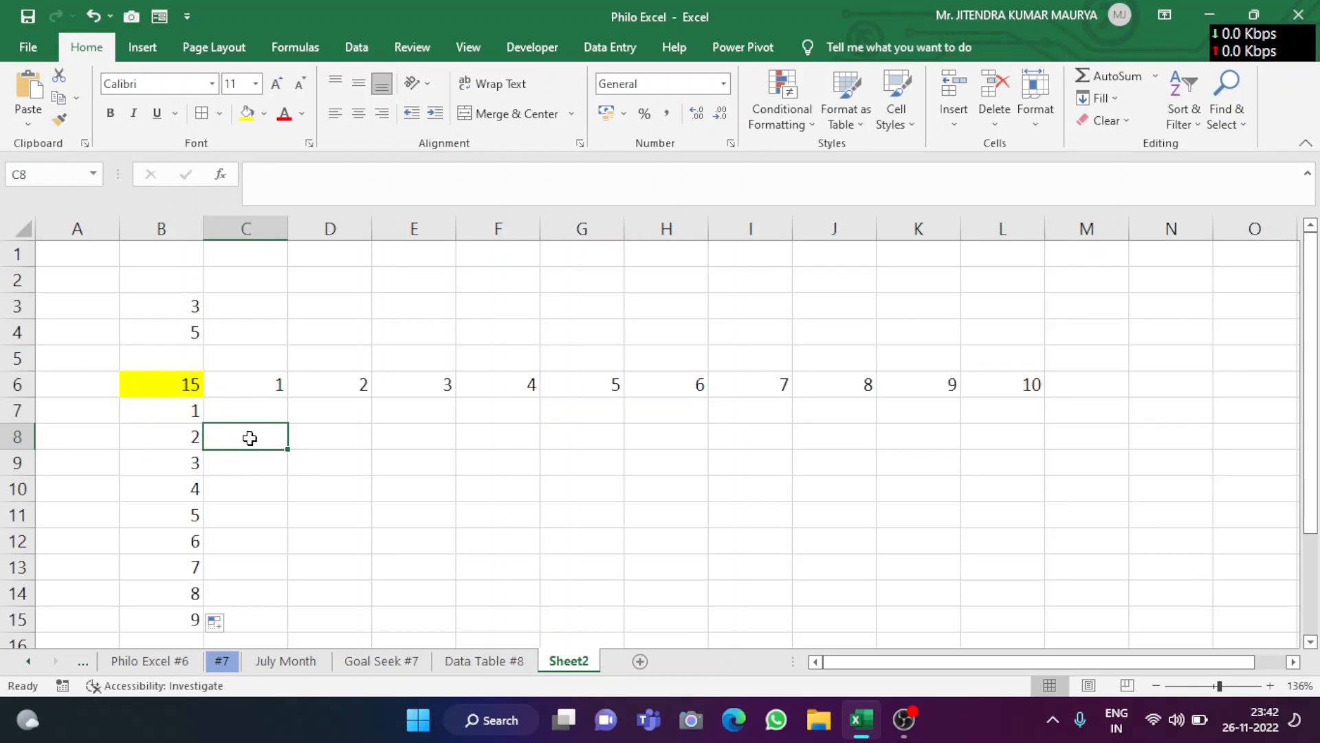
{"action": "left_click", "coordinate": [198, 466]}
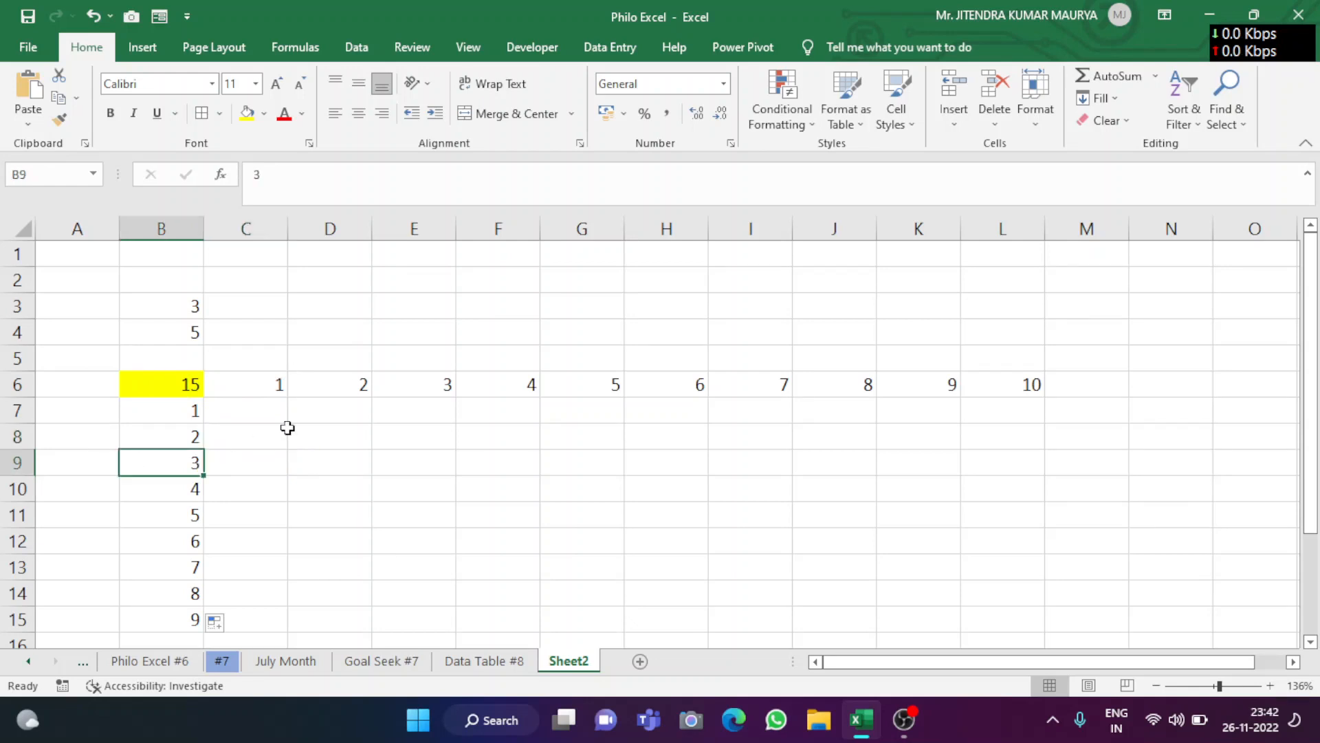
- Review the row 6 headings and column B numbers together with the product formula in B6
{"action": "left_click", "coordinate": [319, 393]}
{"action": "left_click", "coordinate": [192, 492]}
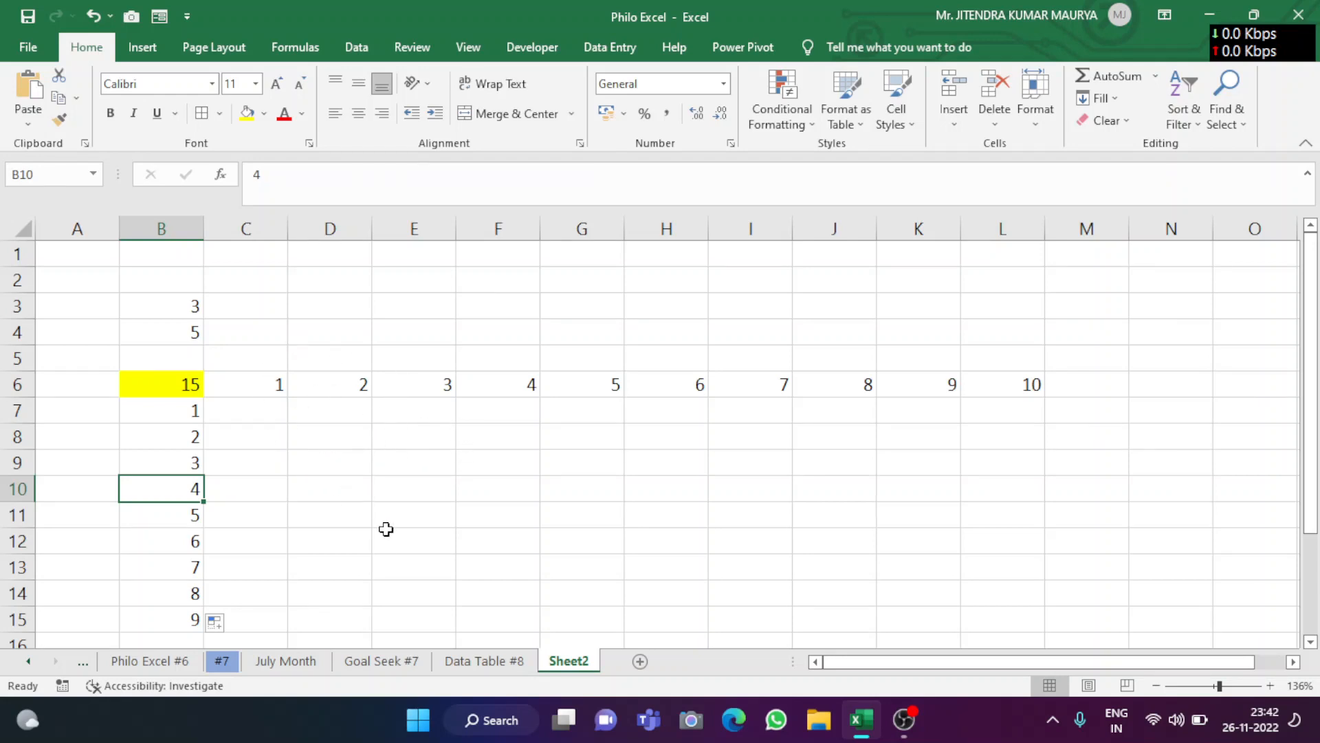
{"action": "left_click", "coordinate": [411, 465]}
{"action": "left_click", "coordinate": [407, 491]}
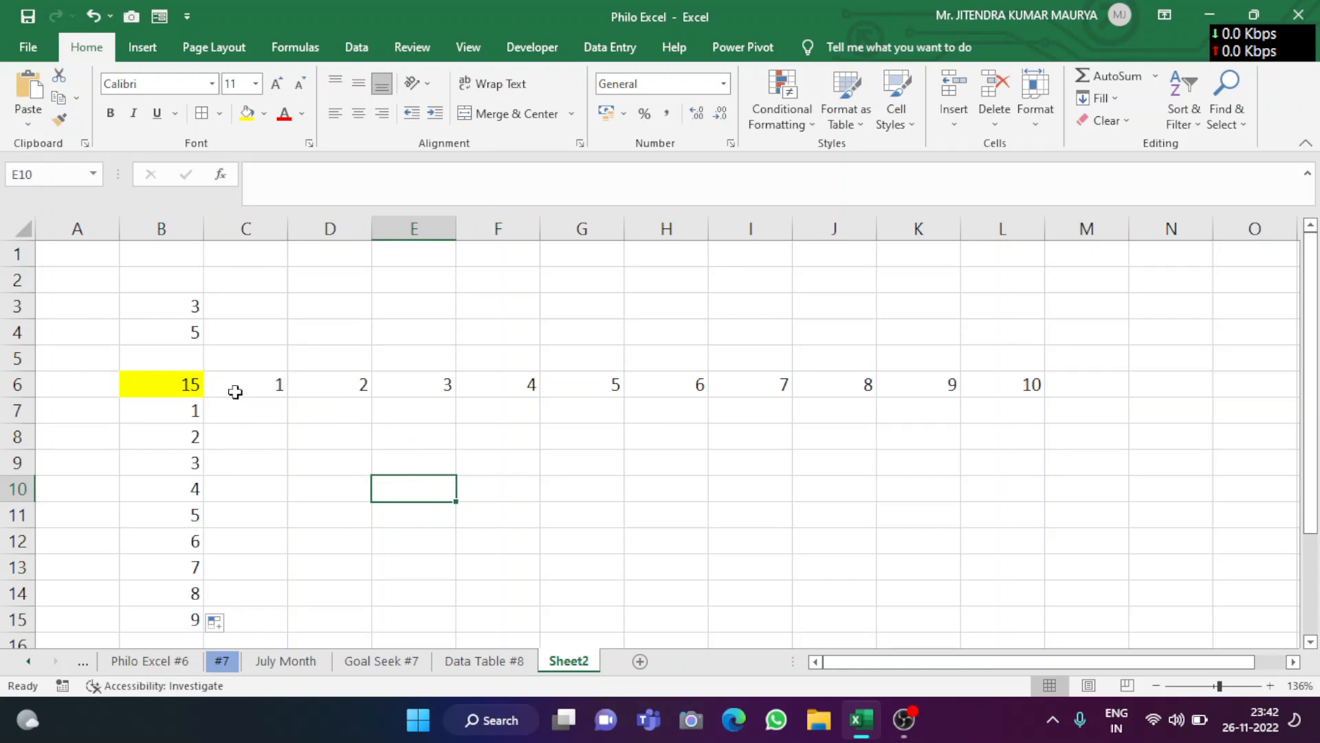
{"action": "left_click_drag", "start_coordinate": [262, 385], "coordinate": [529, 385]}
{"action": "left_click", "coordinate": [180, 380]}
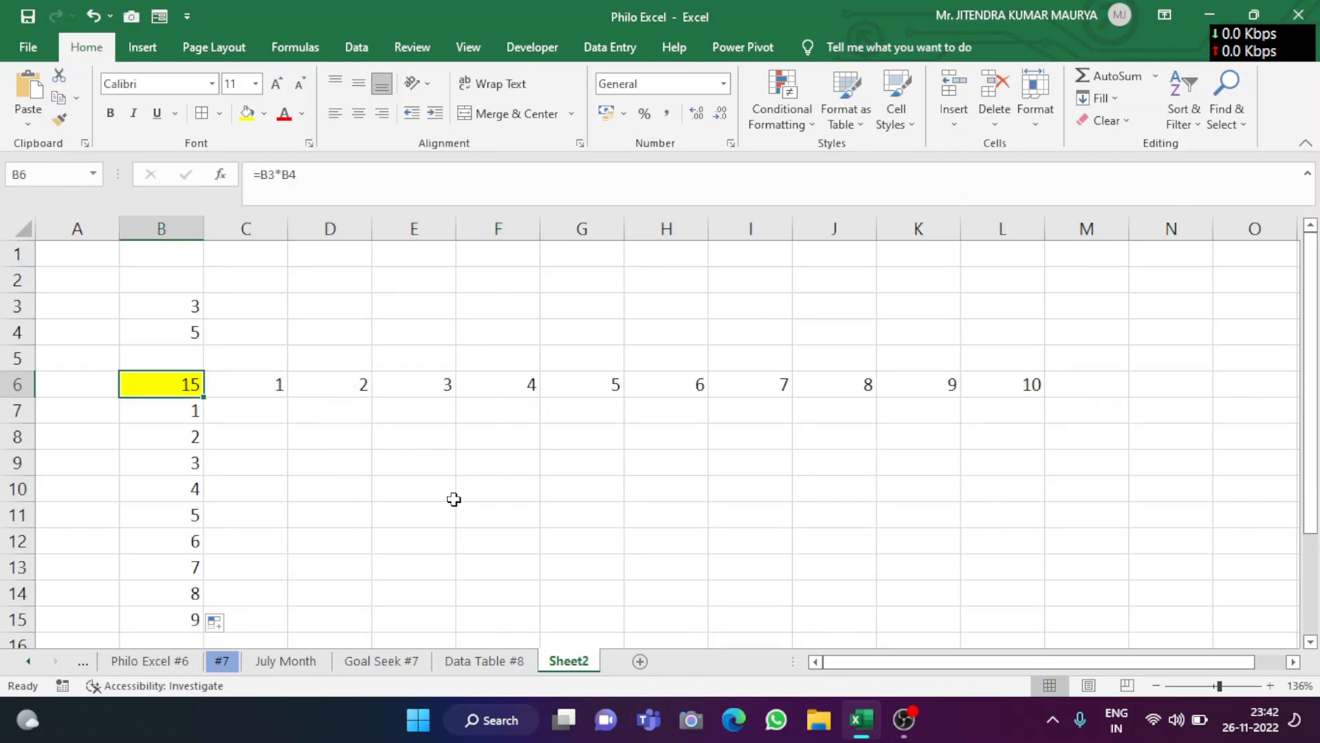
{"action": "left_click", "coordinate": [412, 488]}
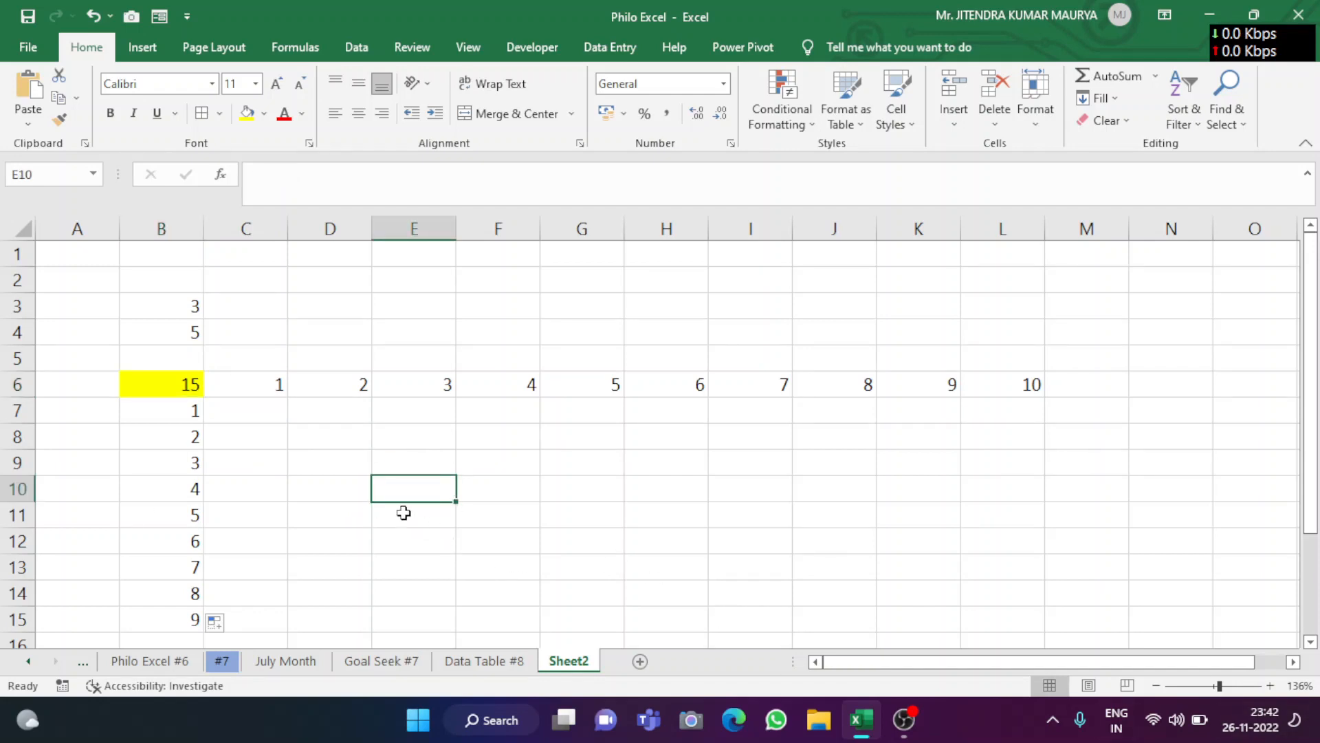
- Create a two-variable data table over B6:L15 with B3 as the row input cell and B4 as the column input cell
{"action": "left_click_drag", "start_coordinate": [185, 383], "coordinate": [337, 440]}
{"action": "left_click_drag", "start_coordinate": [739, 533], "coordinate": [1001, 613]}
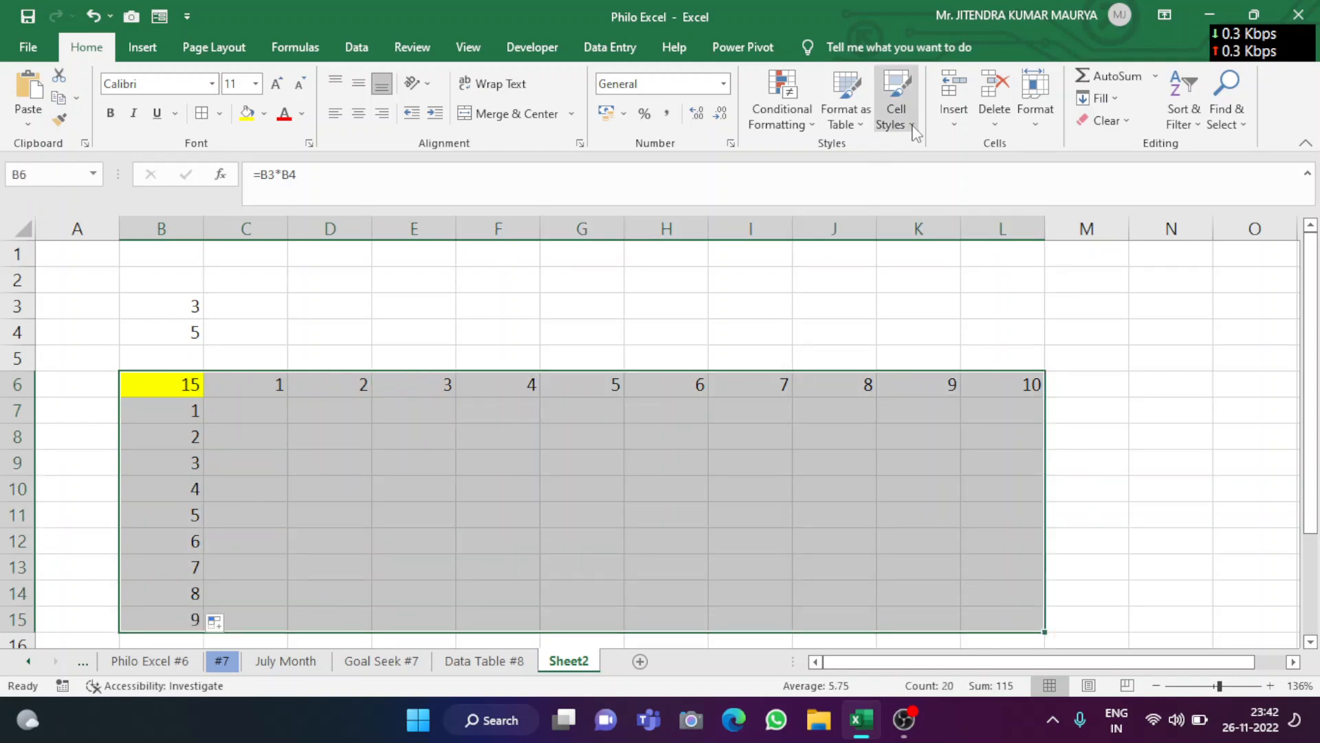
{"action": "left_click", "coordinate": [354, 44]}
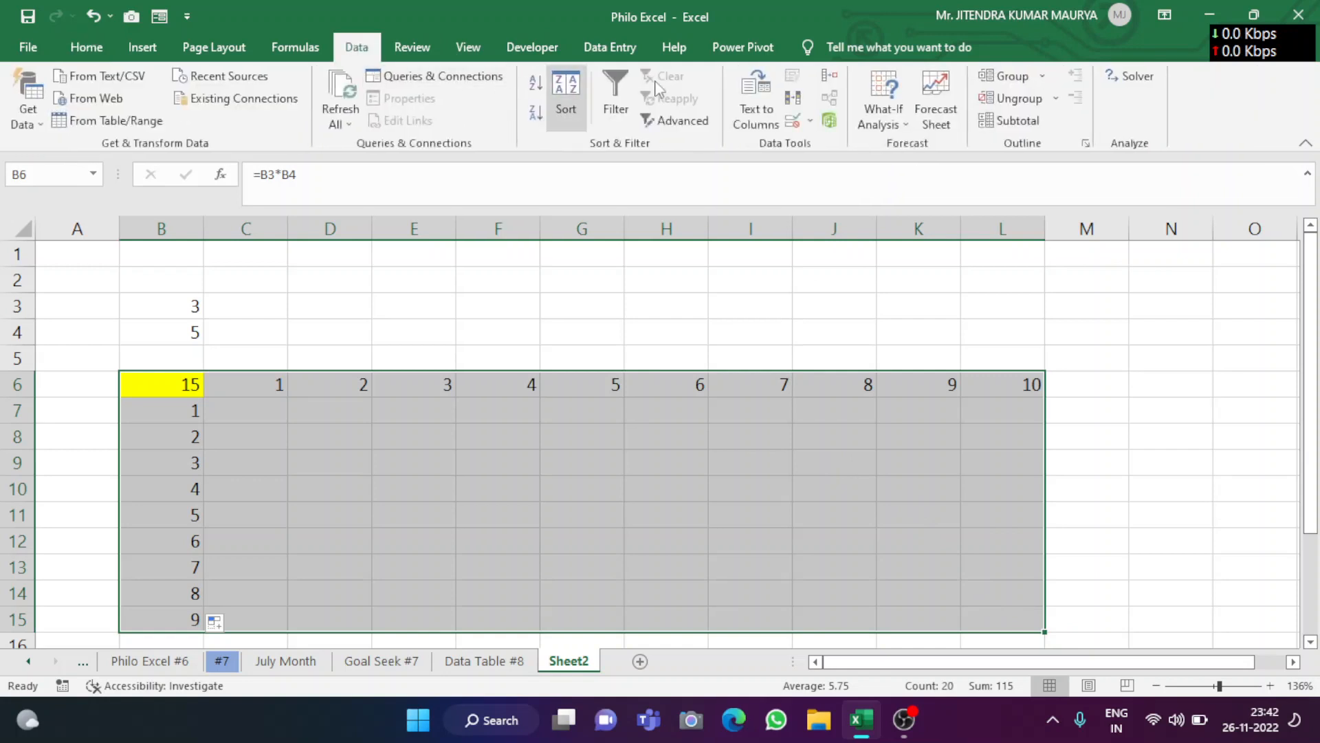
{"action": "left_click", "coordinate": [896, 117]}
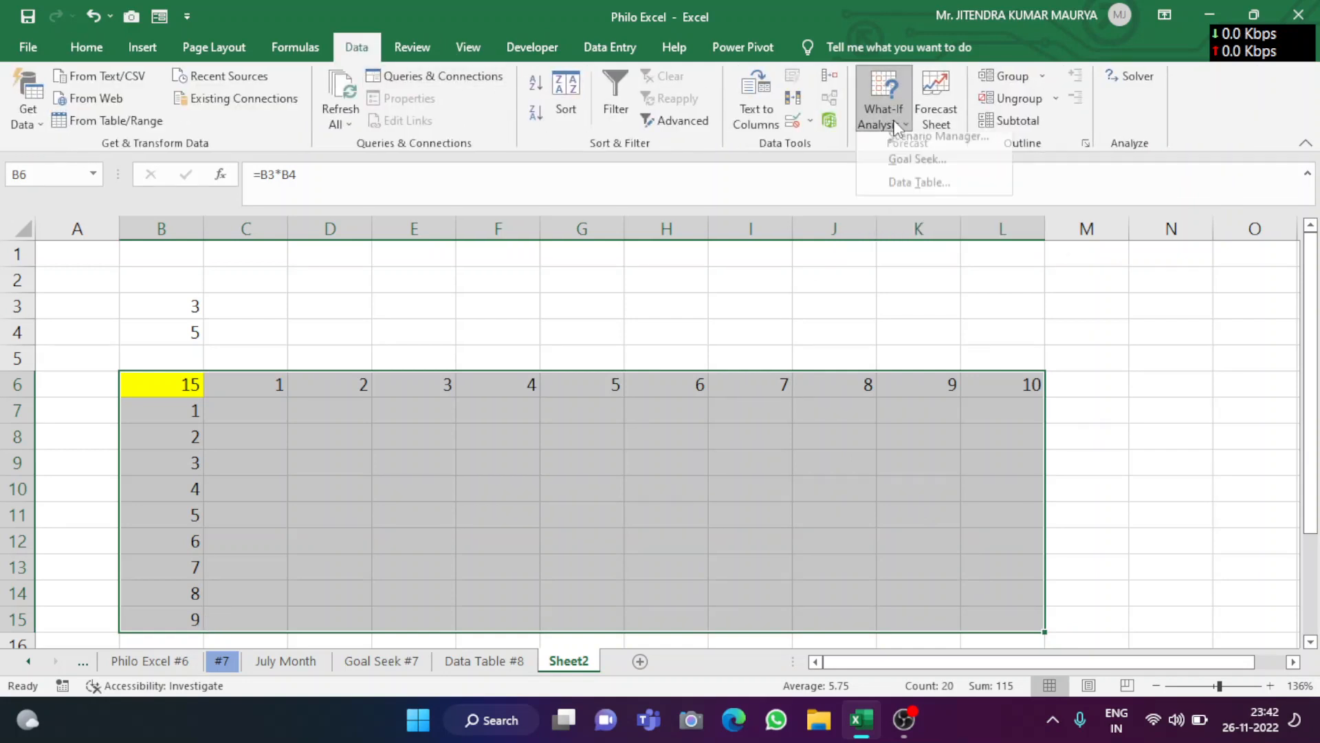
{"action": "left_click", "coordinate": [921, 191]}
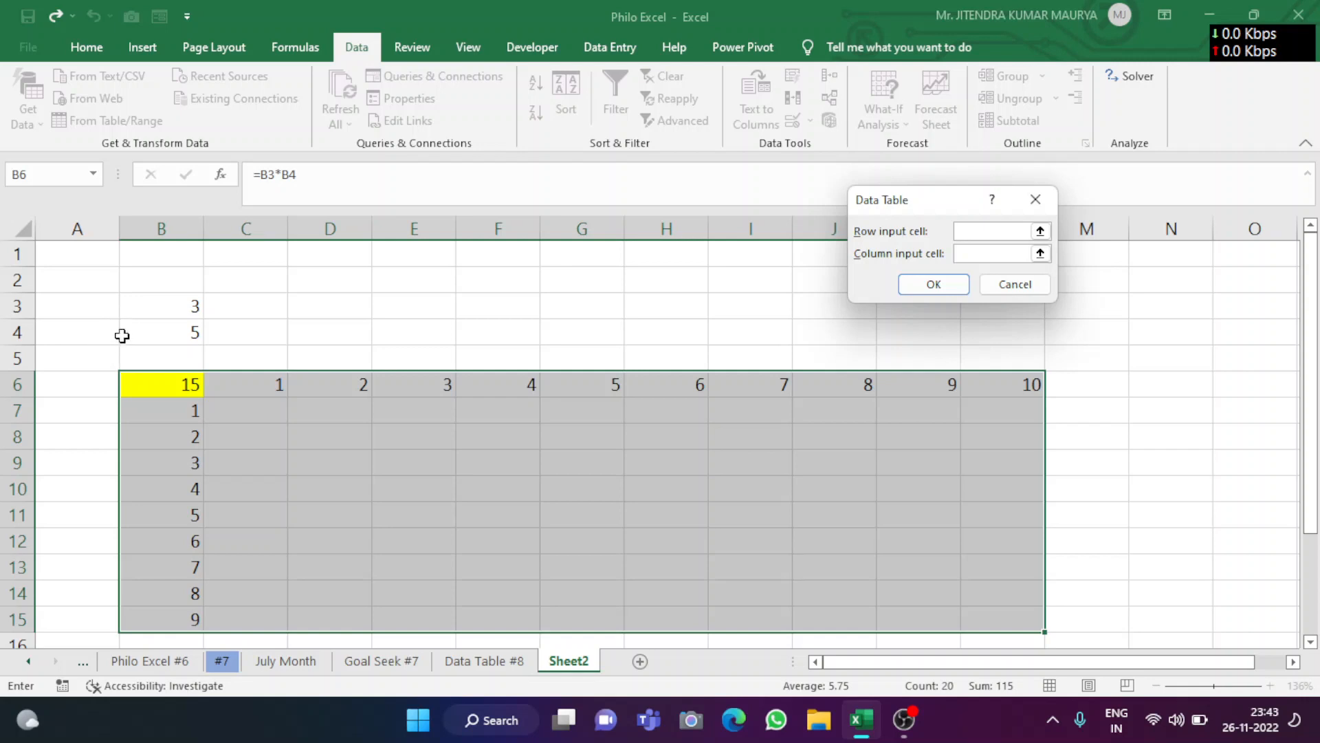
{"action": "left_click", "coordinate": [166, 306]}
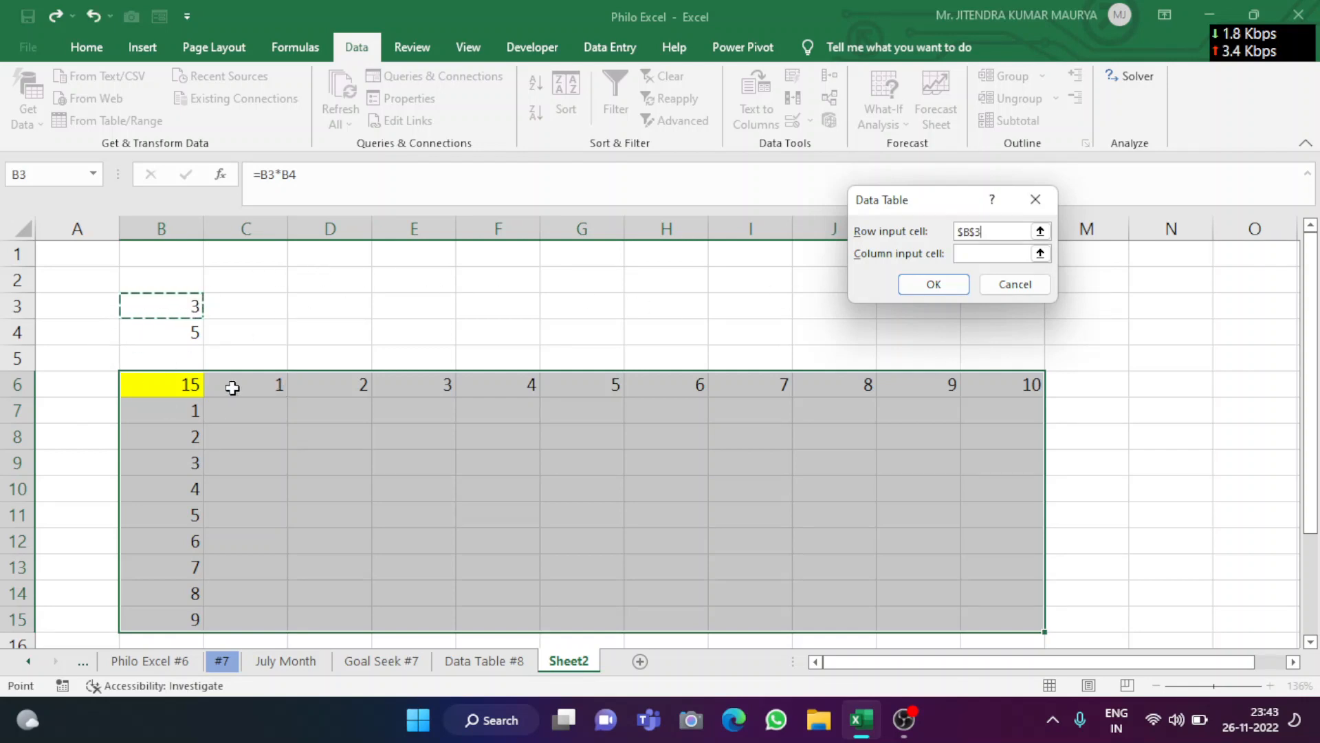
{"action": "left_click", "coordinate": [985, 255]}
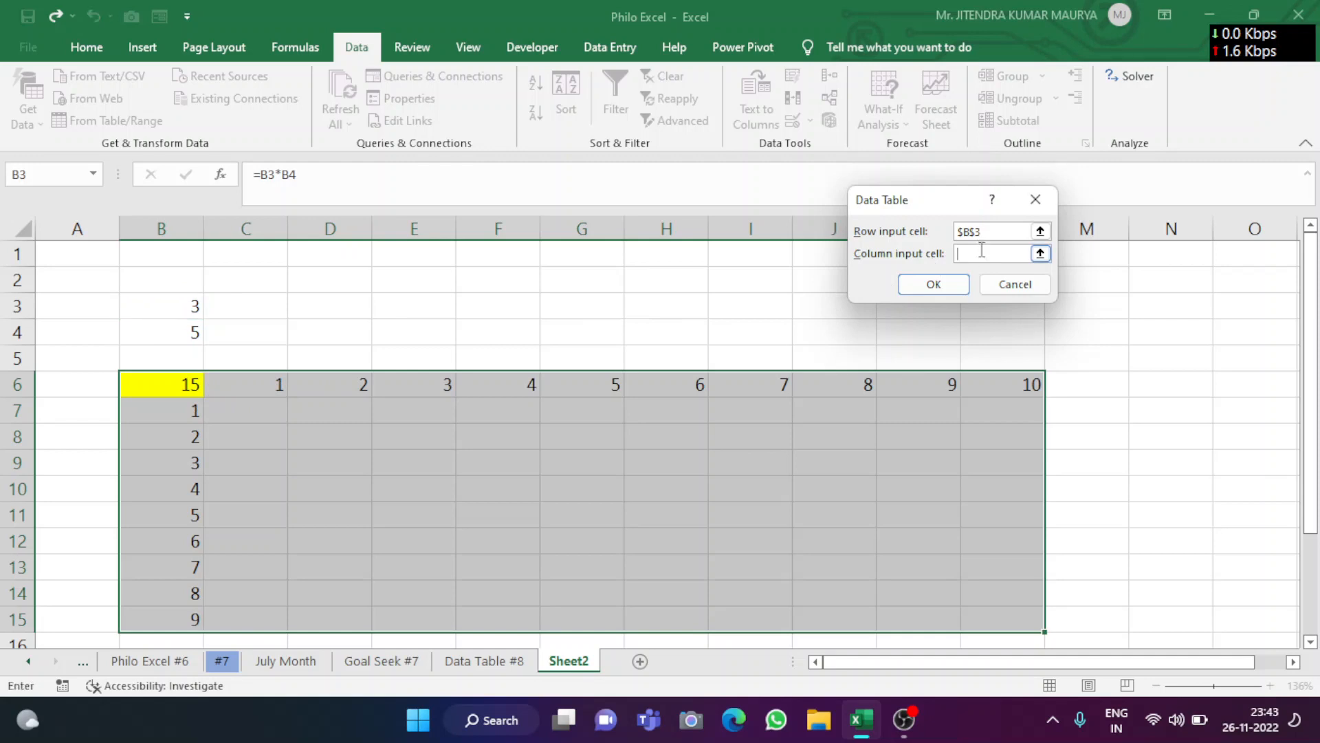
{"action": "left_click", "coordinate": [163, 333]}
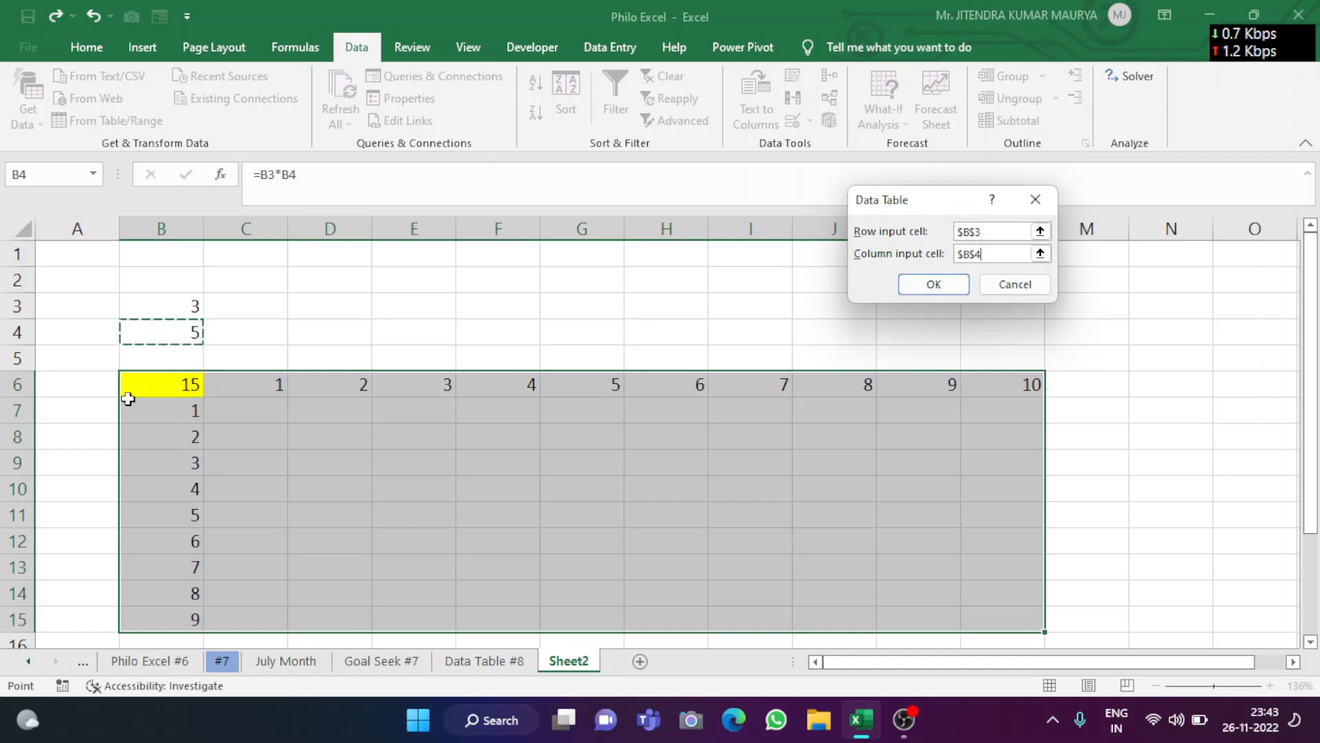
{"action": "left_click", "coordinate": [947, 289]}
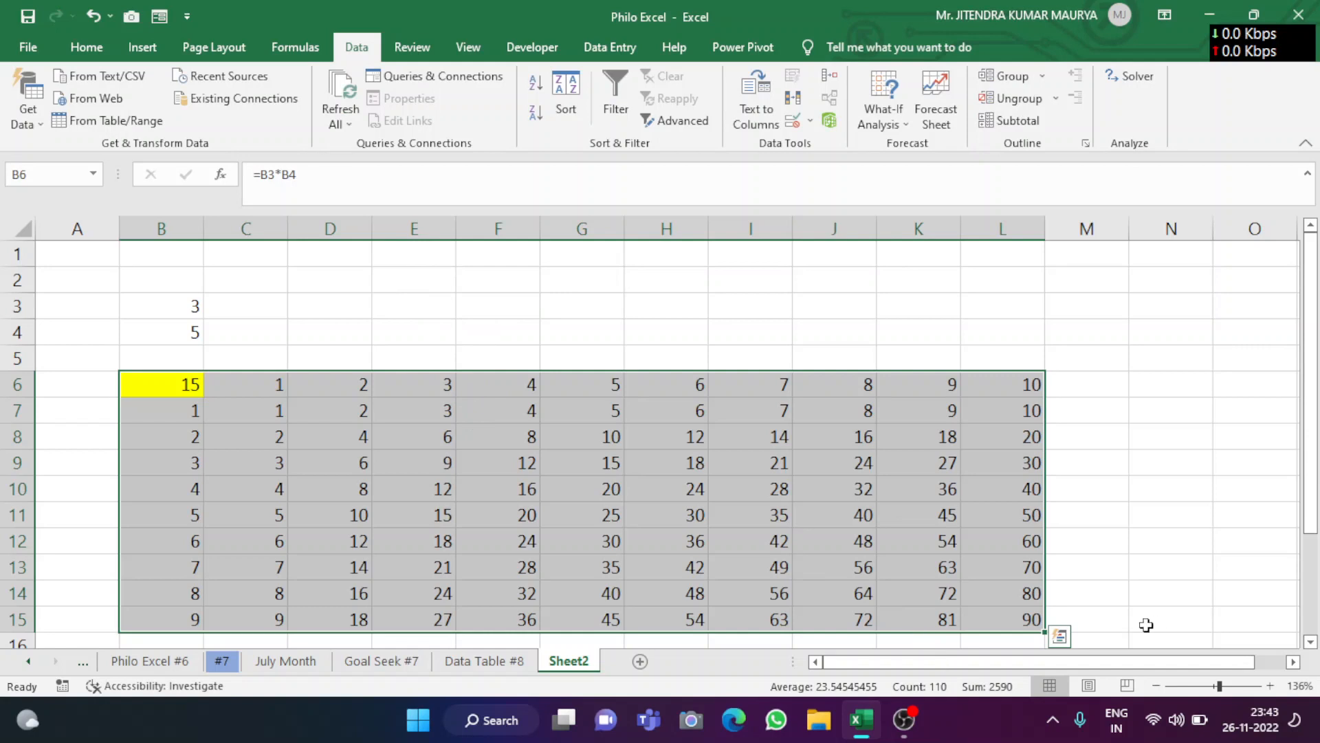
- Check the multiplication results in E8, C7 and C8 against their row 6 and column B numbers
{"action": "left_click", "coordinate": [406, 435]}
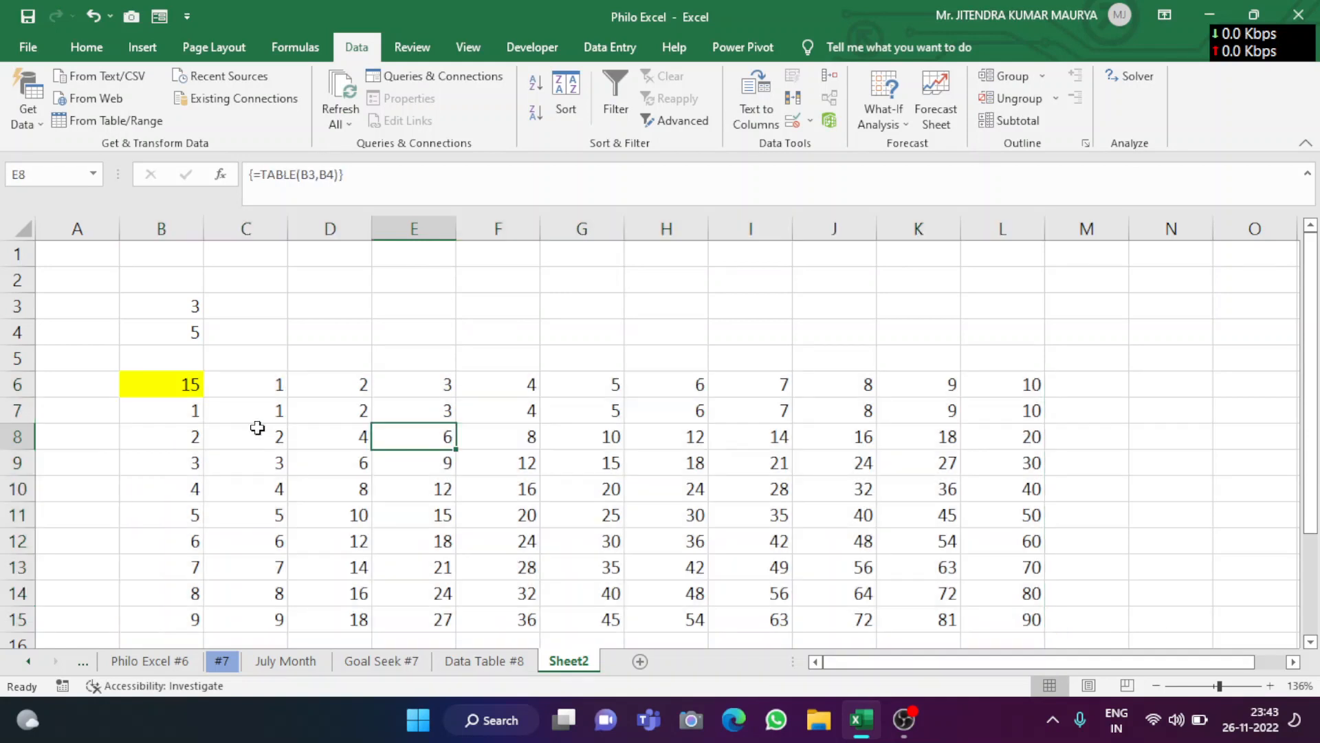
{"action": "left_click", "coordinate": [179, 413]}
{"action": "left_click", "coordinate": [252, 384]}
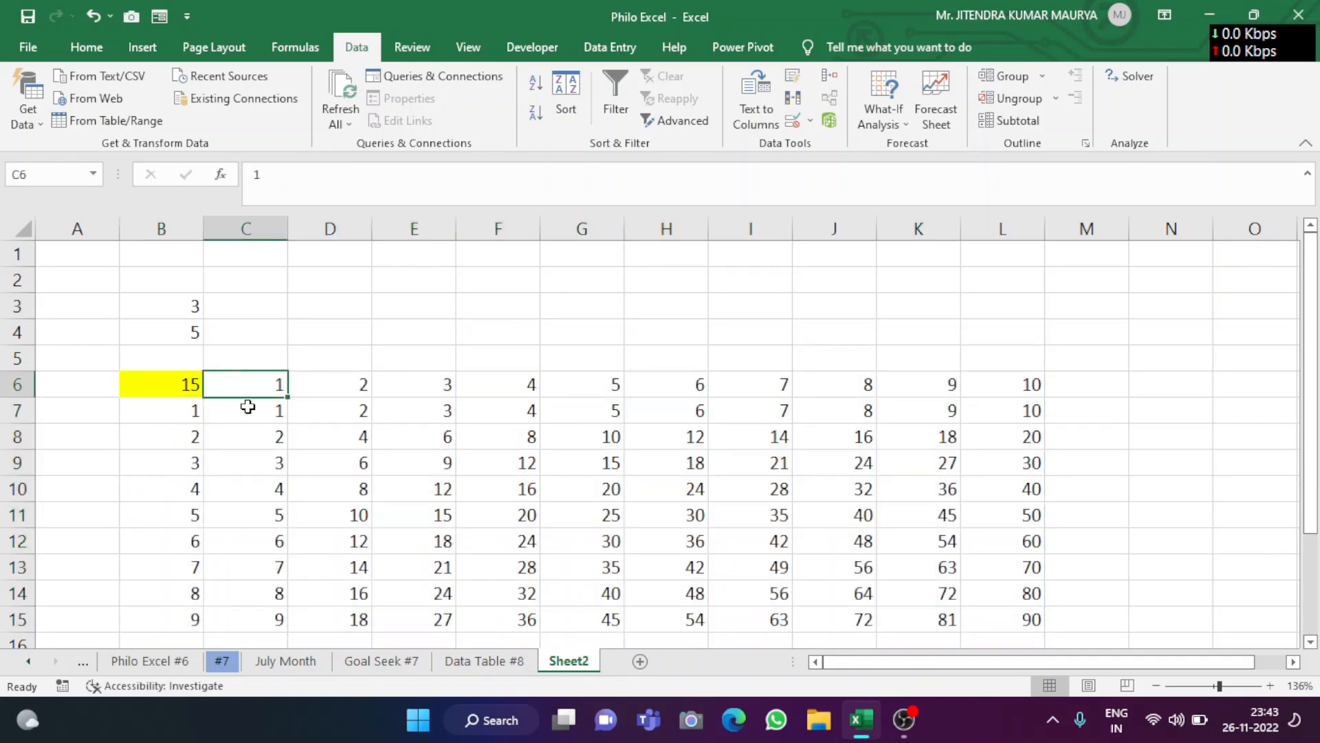
{"action": "left_click", "coordinate": [248, 406]}
{"action": "left_click", "coordinate": [192, 437]}
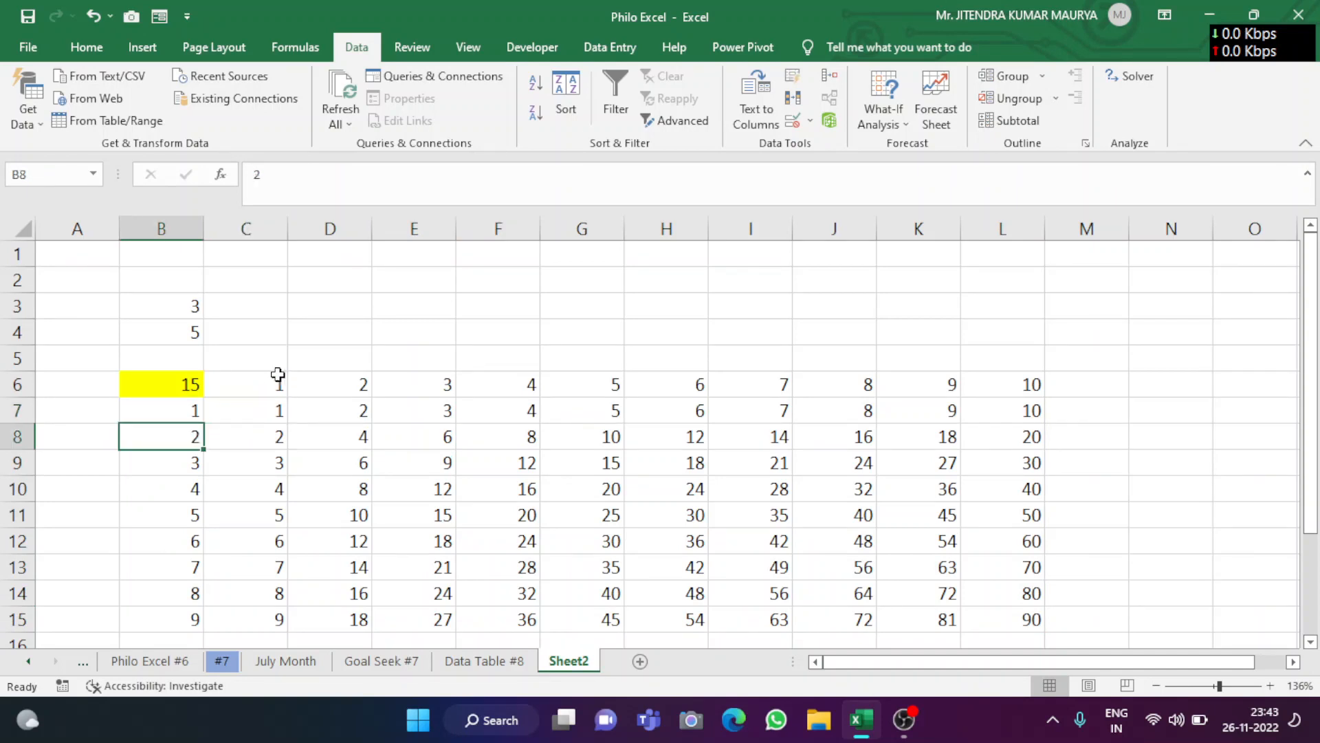
{"action": "left_click", "coordinate": [273, 382]}
{"action": "left_click", "coordinate": [242, 431]}
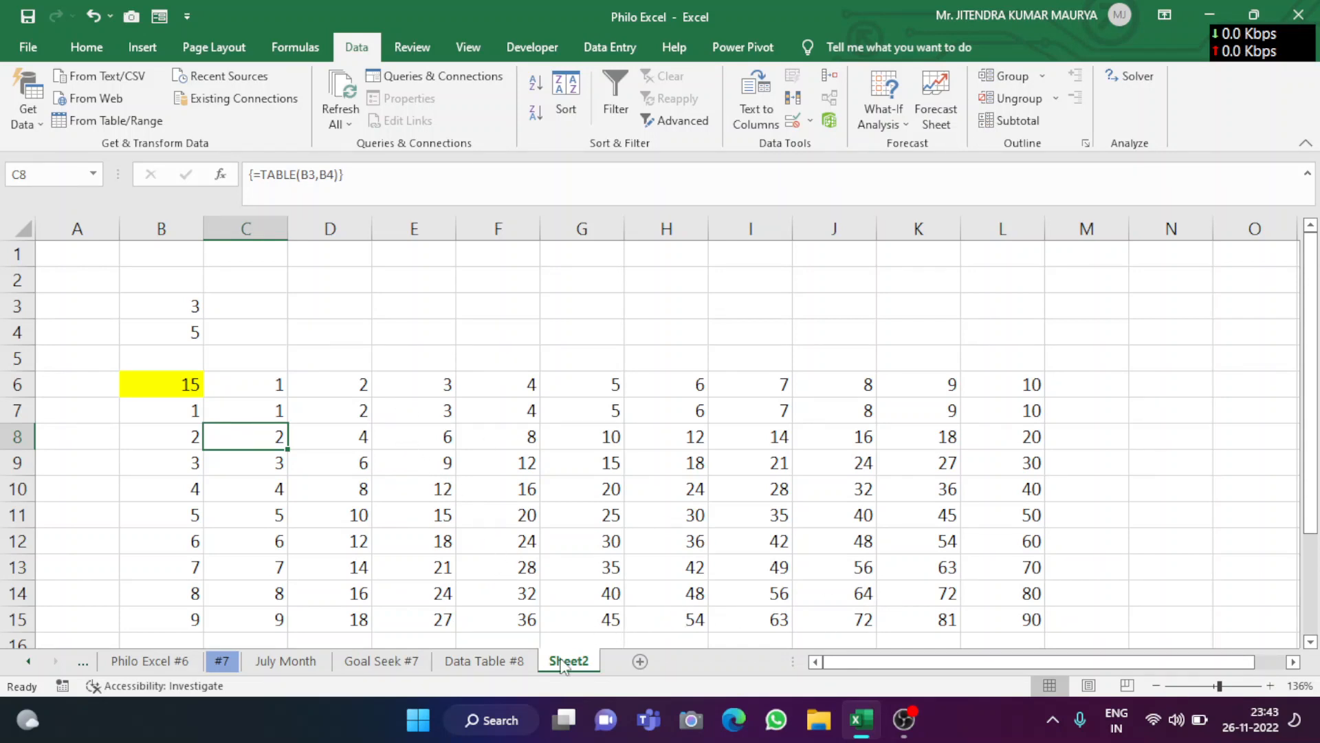
- Revisit the EMI table on the Data Table #8 sheet and return to the multiplication table on Sheet2
{"action": "left_click", "coordinate": [521, 664]}
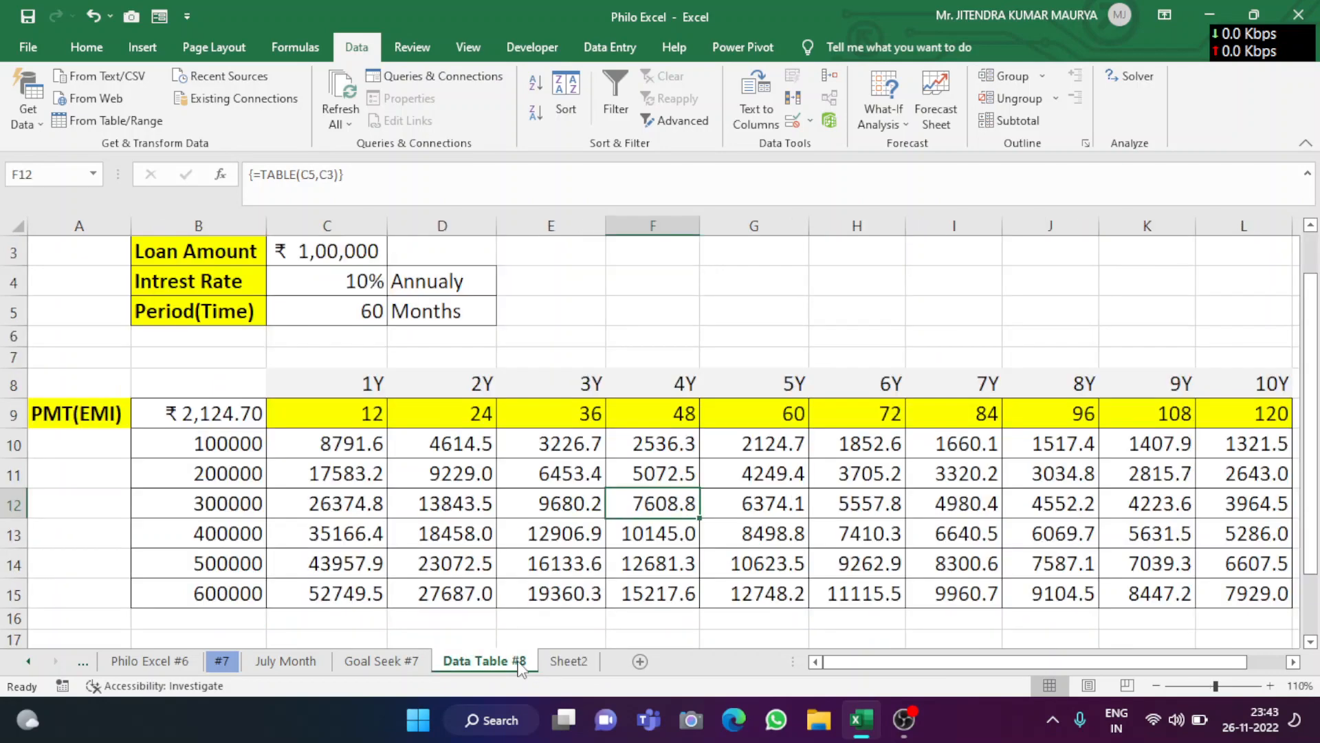
{"action": "left_click", "coordinate": [575, 668]}
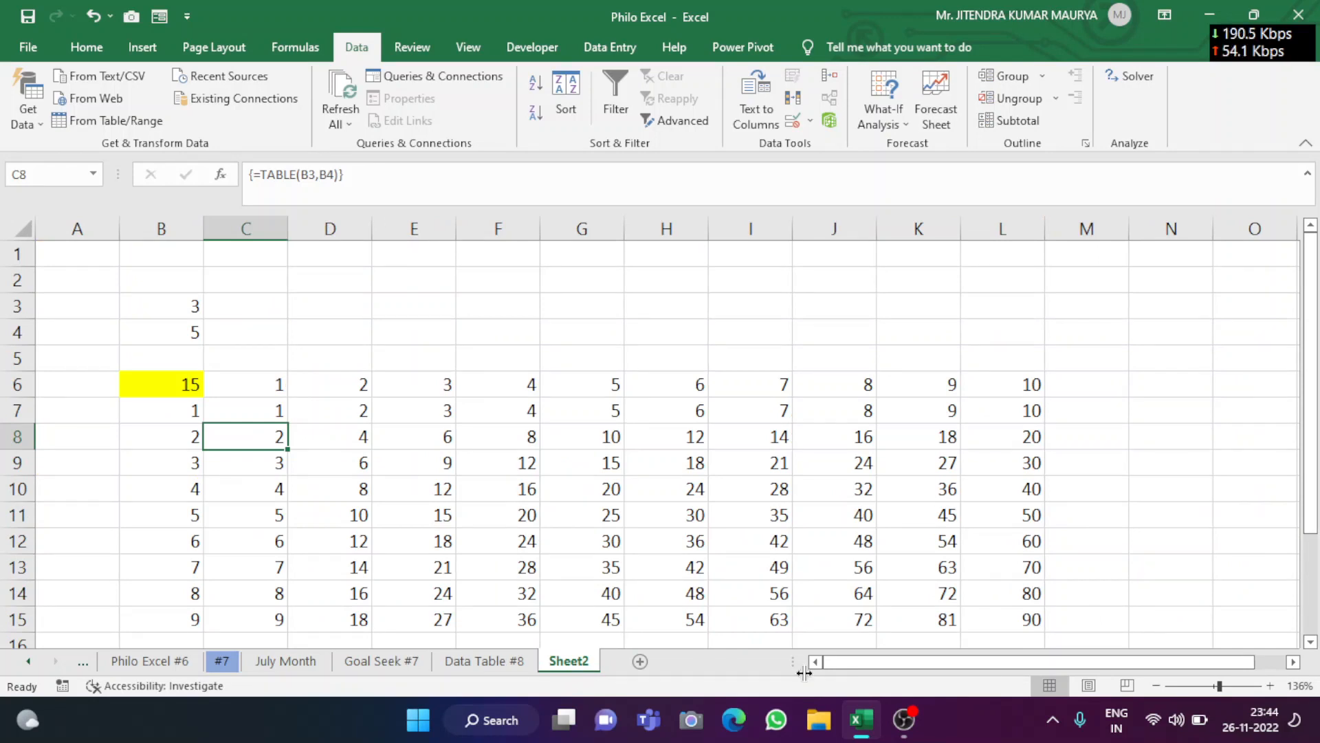
{"action": "left_click", "coordinate": [901, 729]}
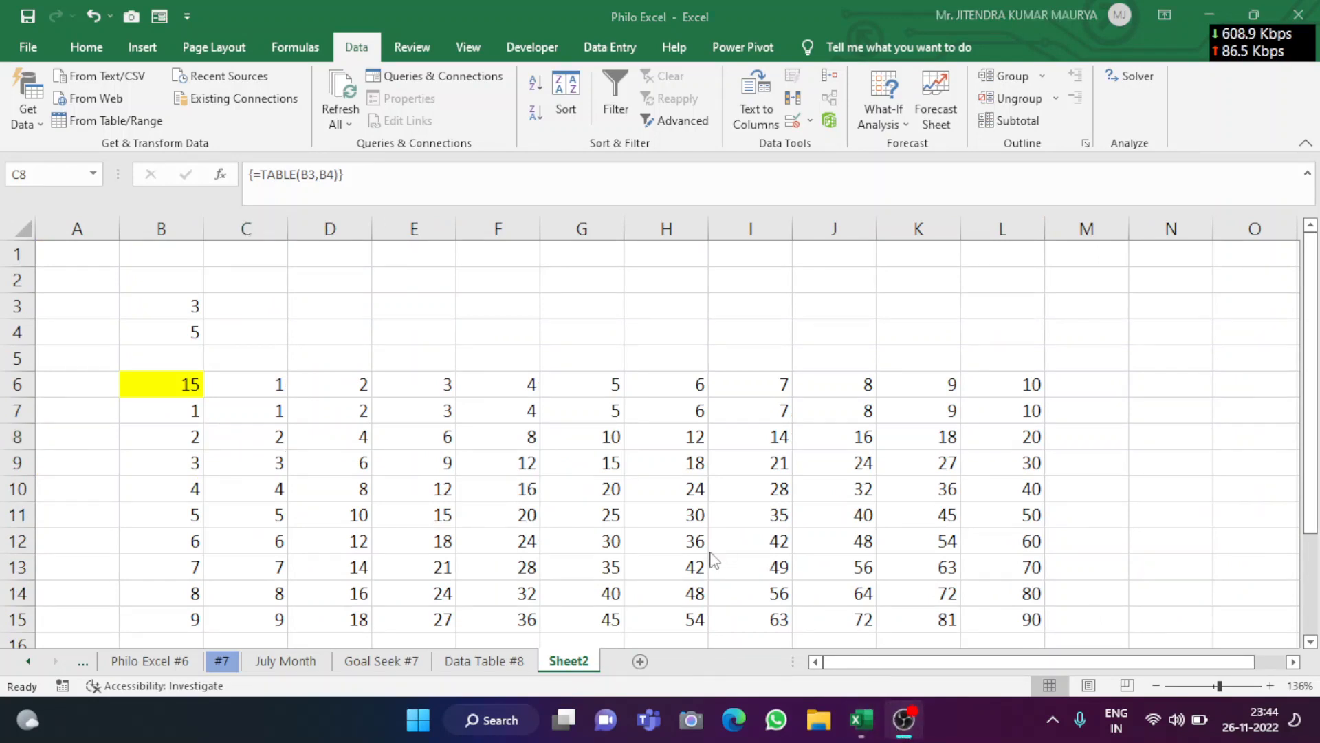